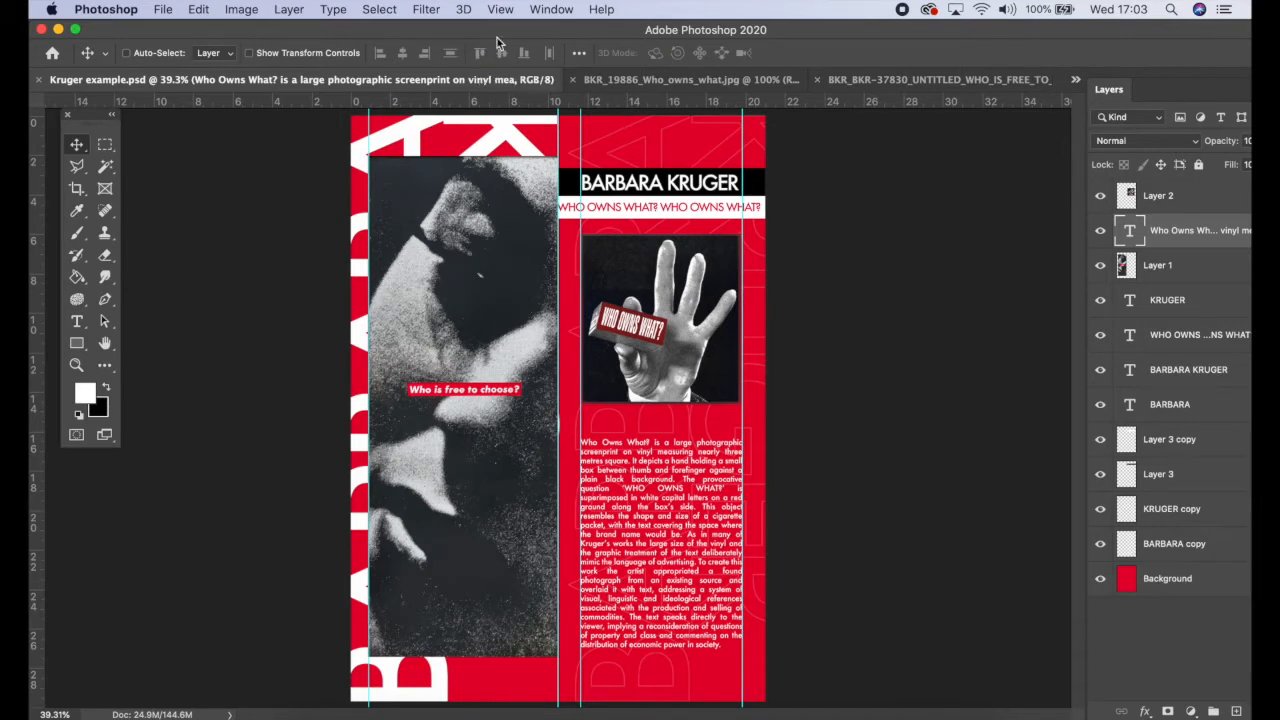
Step: Review the Kruger example layout and the two Barbara Kruger source images in their open tabs
left_click(75, 29)
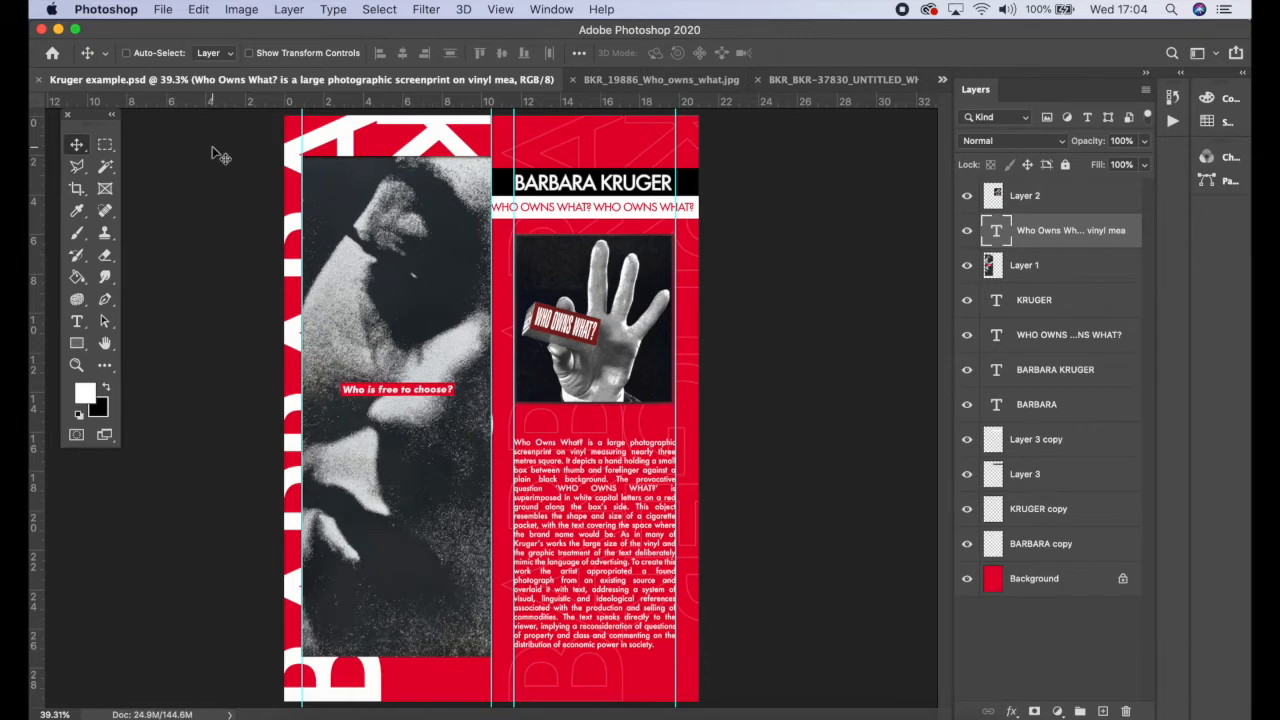
left_click(667, 79)
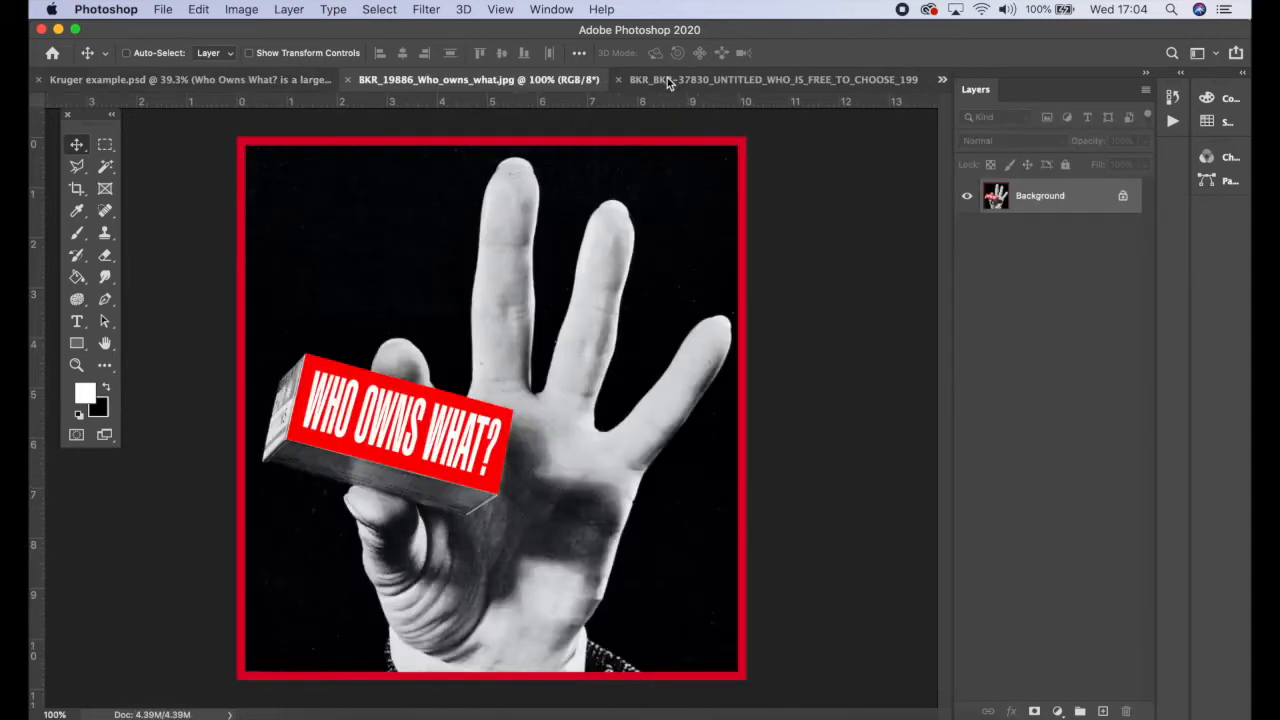
left_click(714, 81)
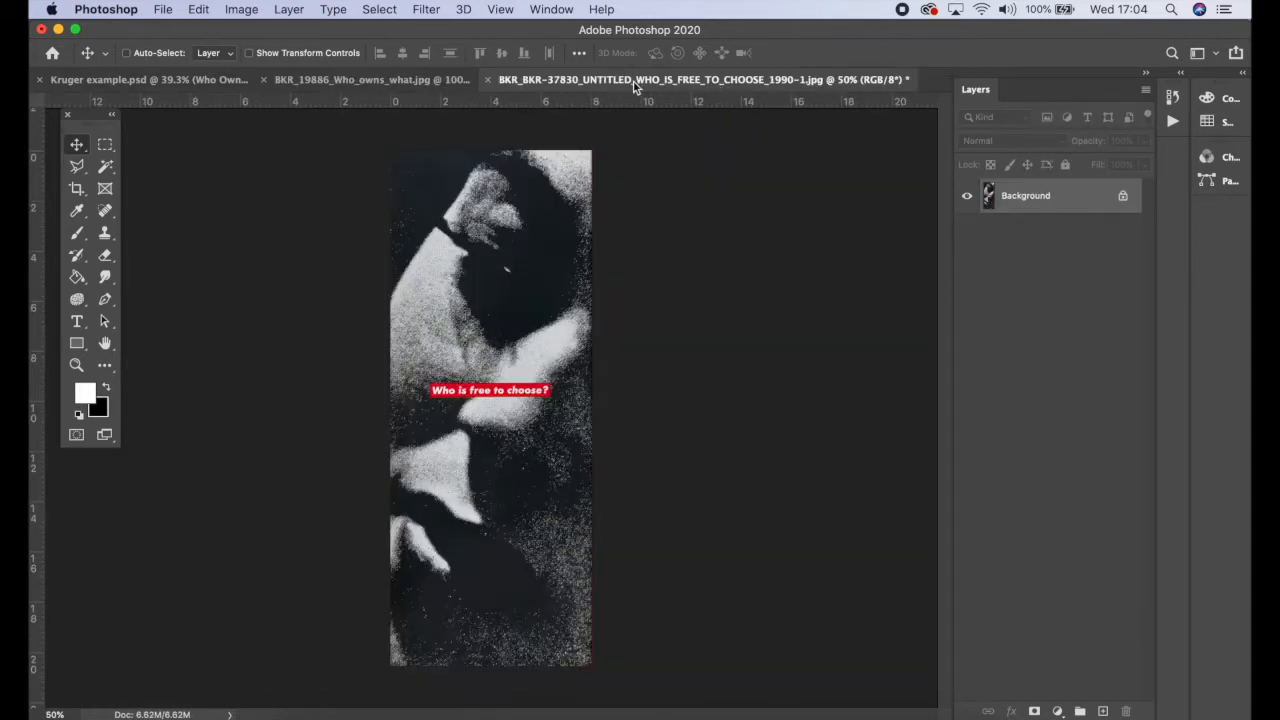
left_click(423, 80)
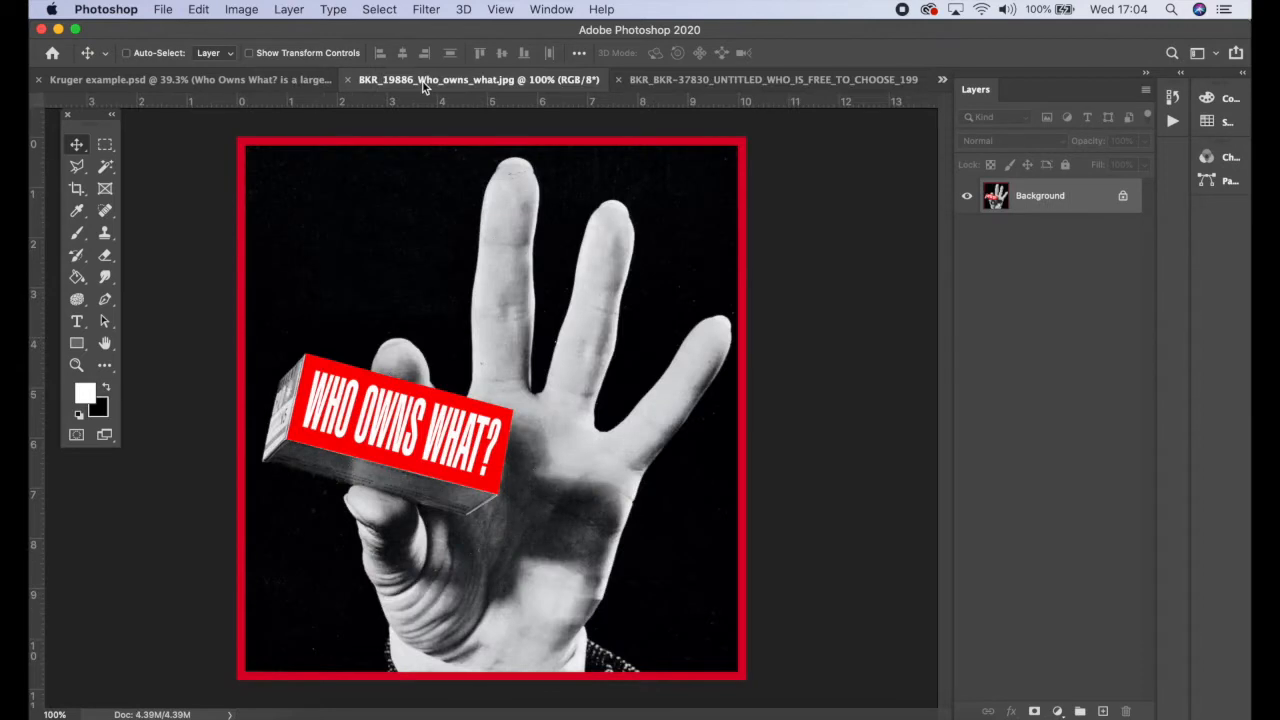
left_click(257, 80)
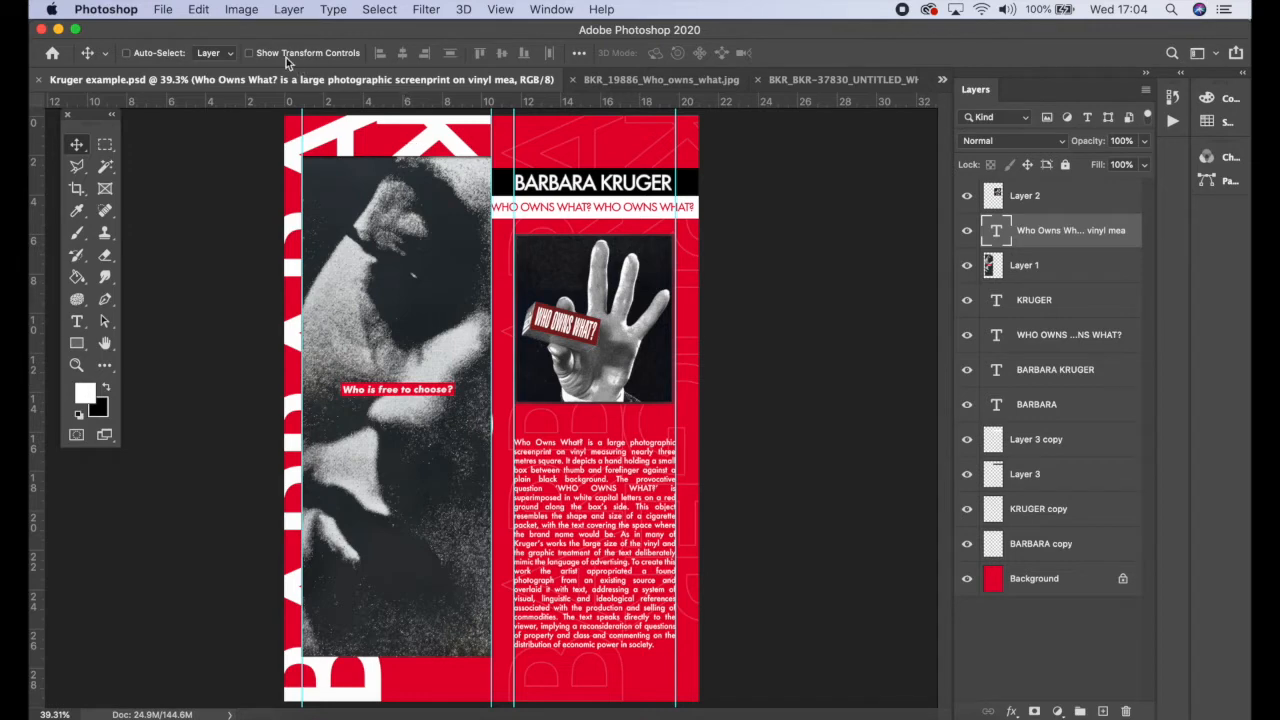
Step: Create a new A4 print document, 210 x 297 mm at 300 ppi in RGB Color
left_click(168, 11)
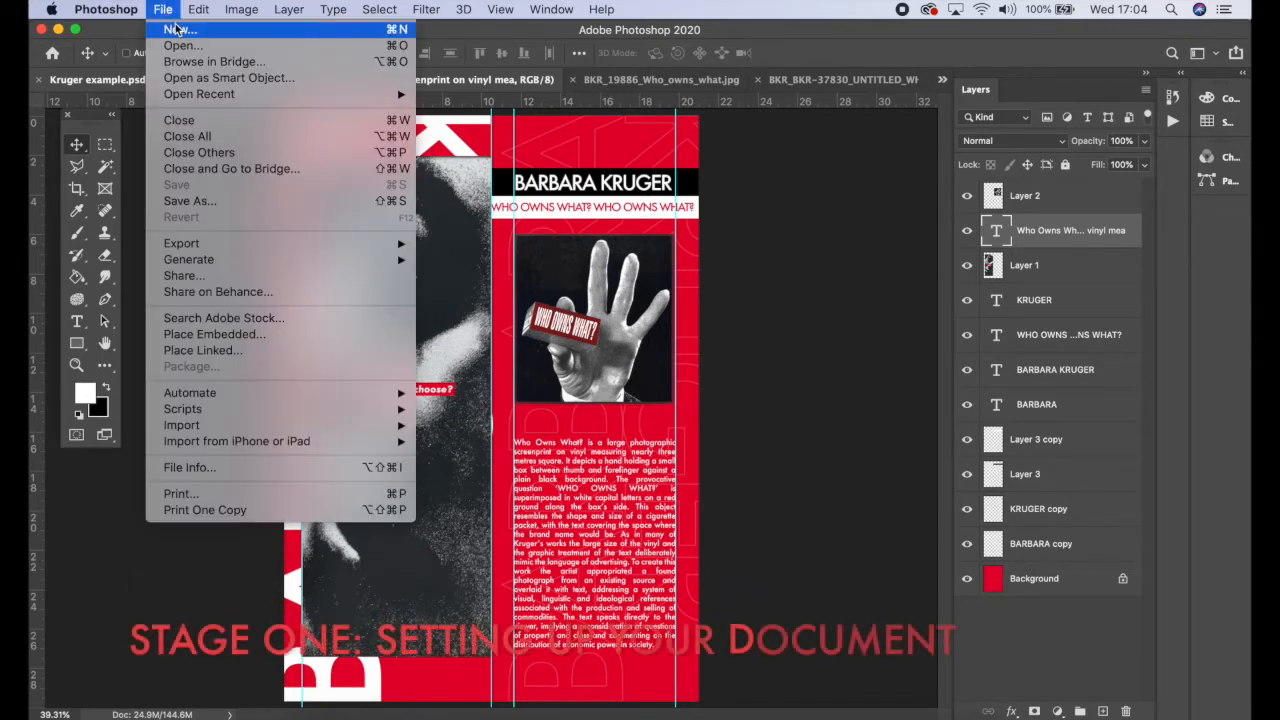
left_click(175, 28)
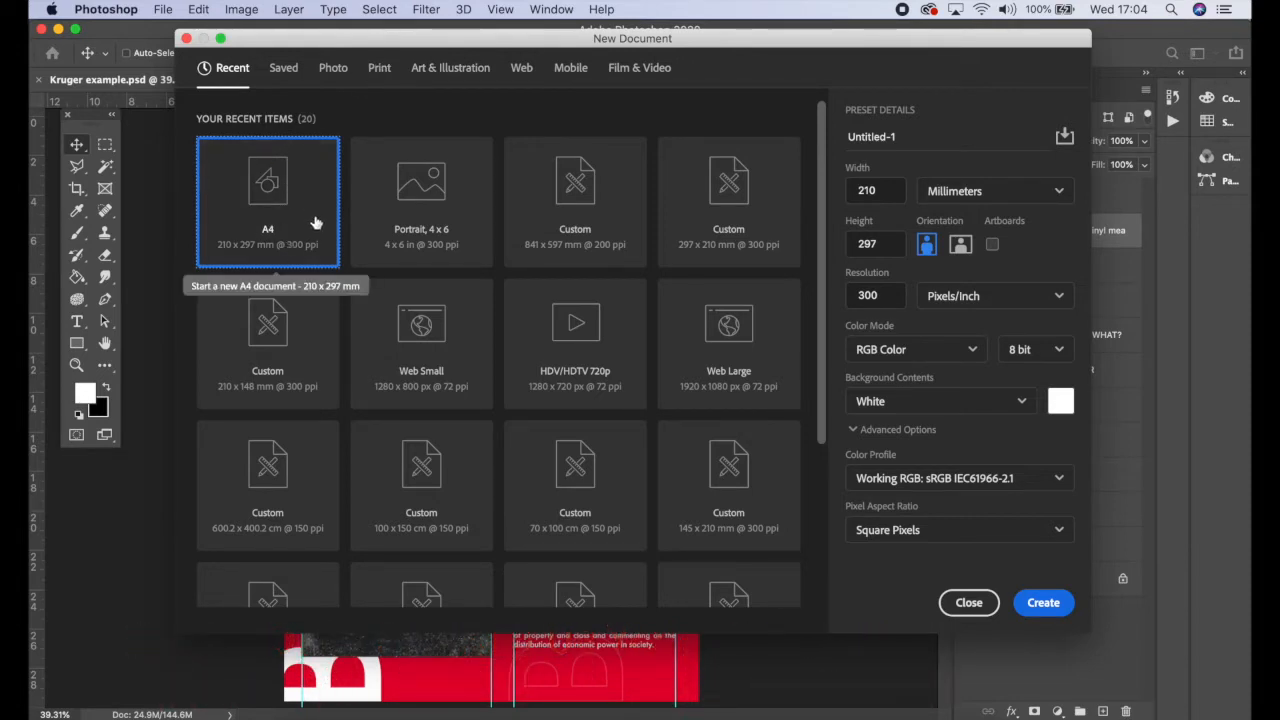
left_click(380, 70)
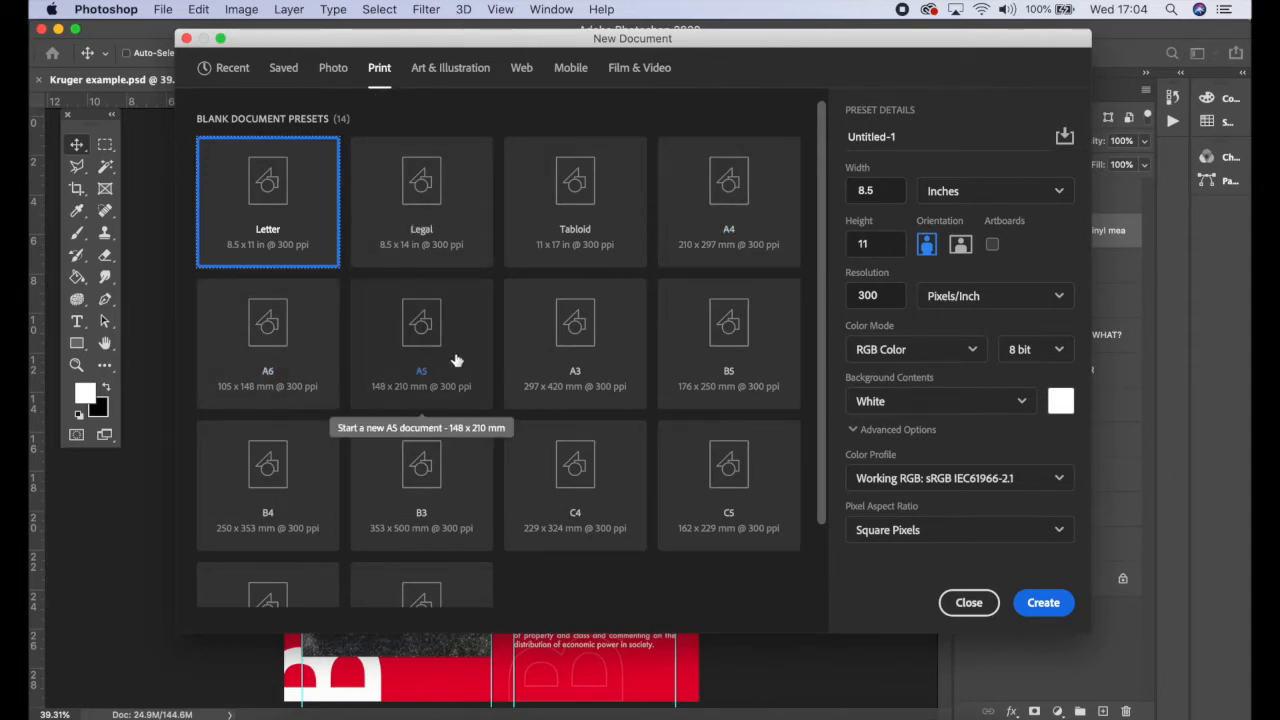
left_click(745, 216)
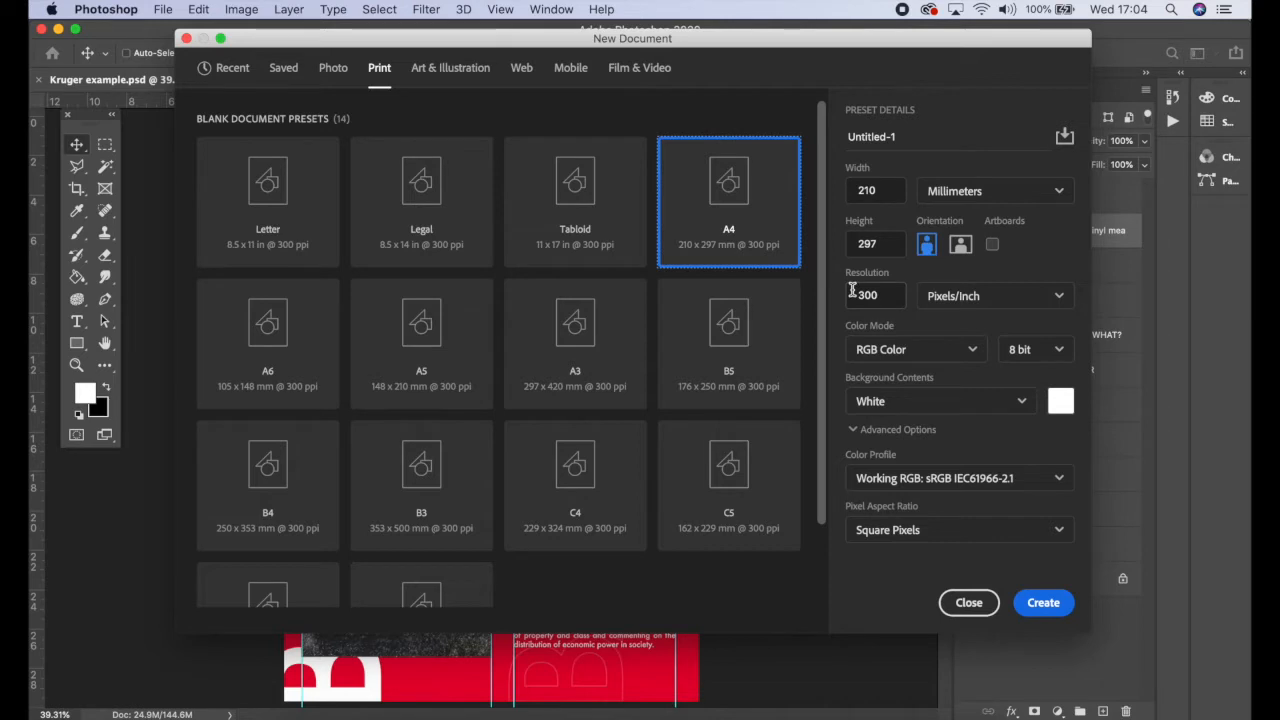
left_click(897, 350)
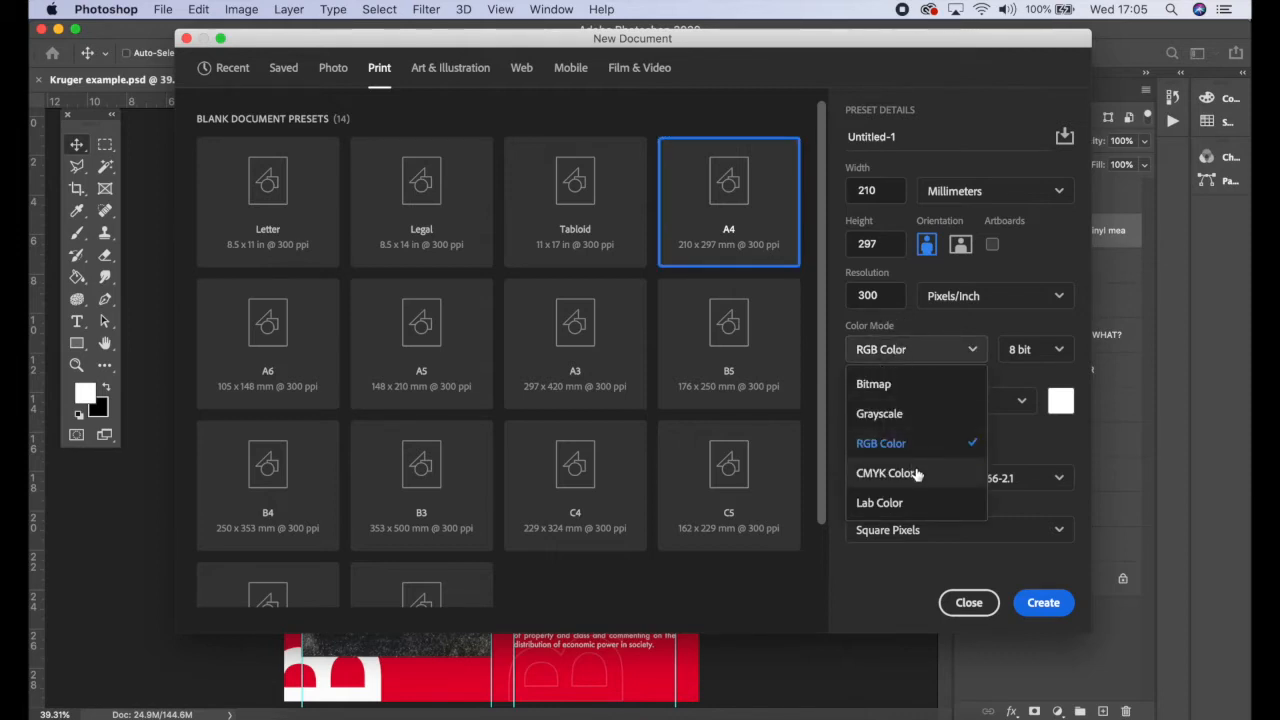
left_click(922, 350)
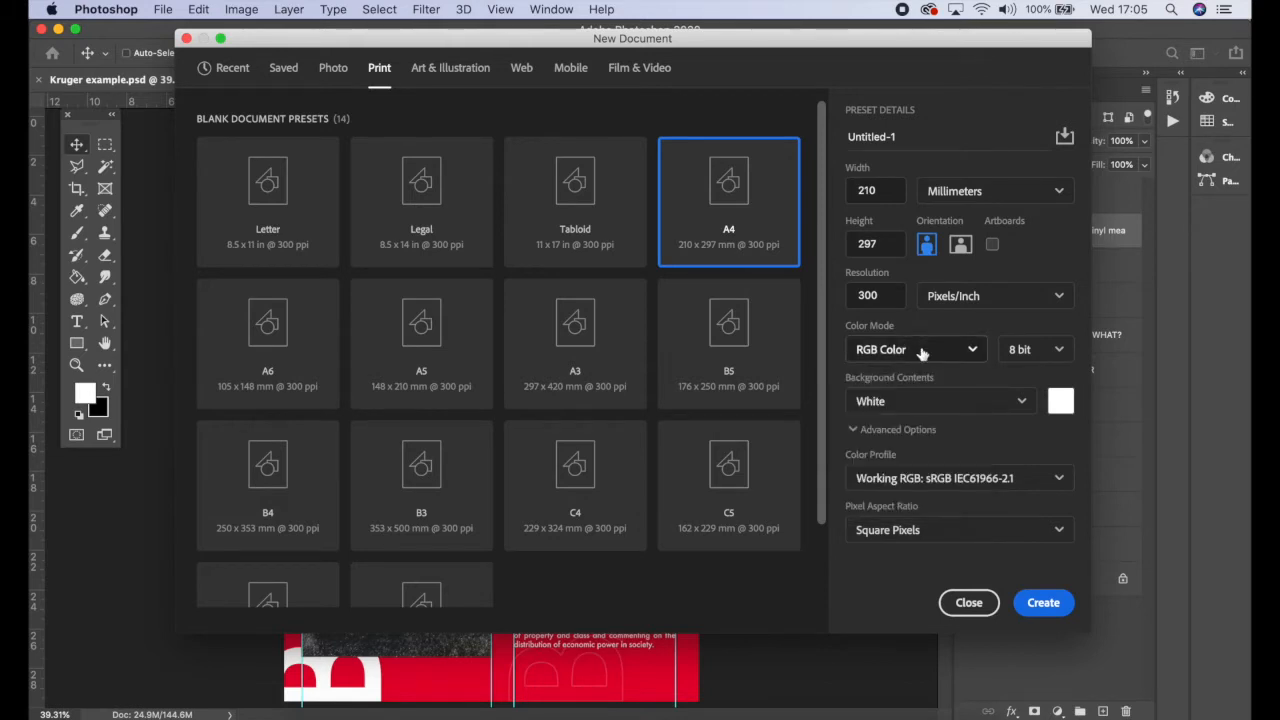
left_click(1043, 603)
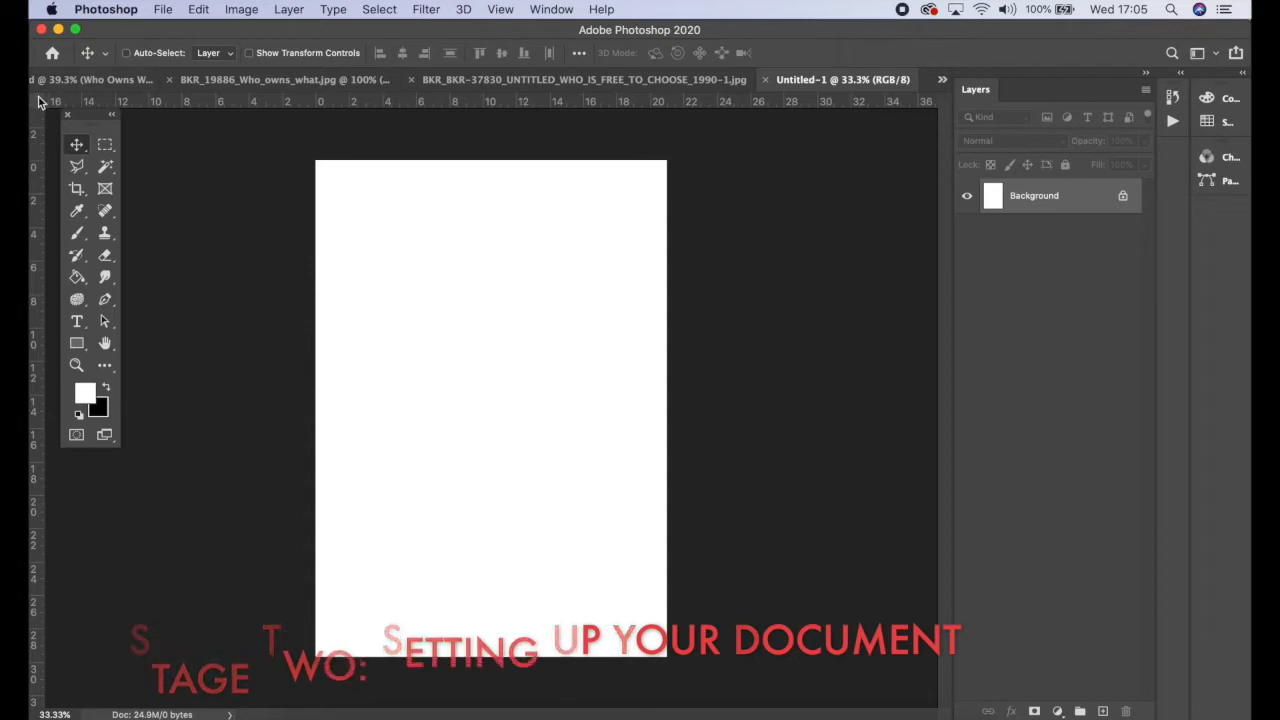
mouse_move(122, 29)
left_mouse_down()
mouse_move(137, 28)
mouse_move(122, 28)
left_mouse_up()
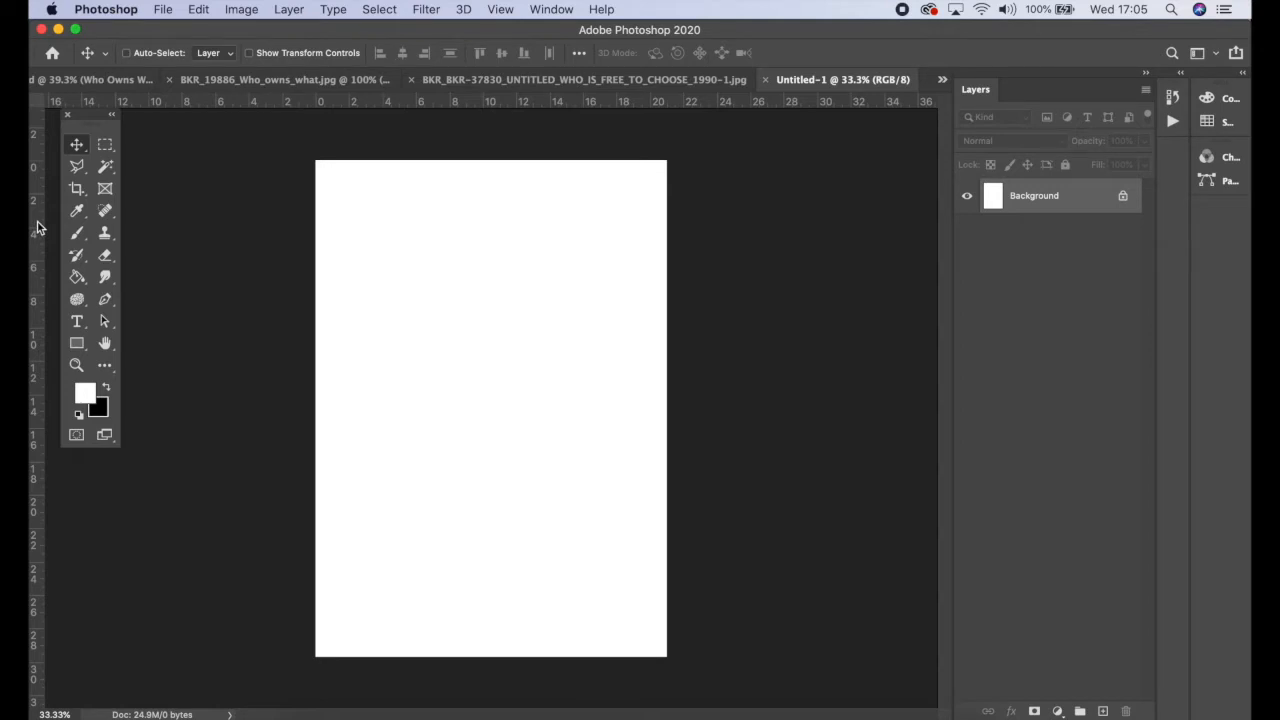
left_click(502, 9)
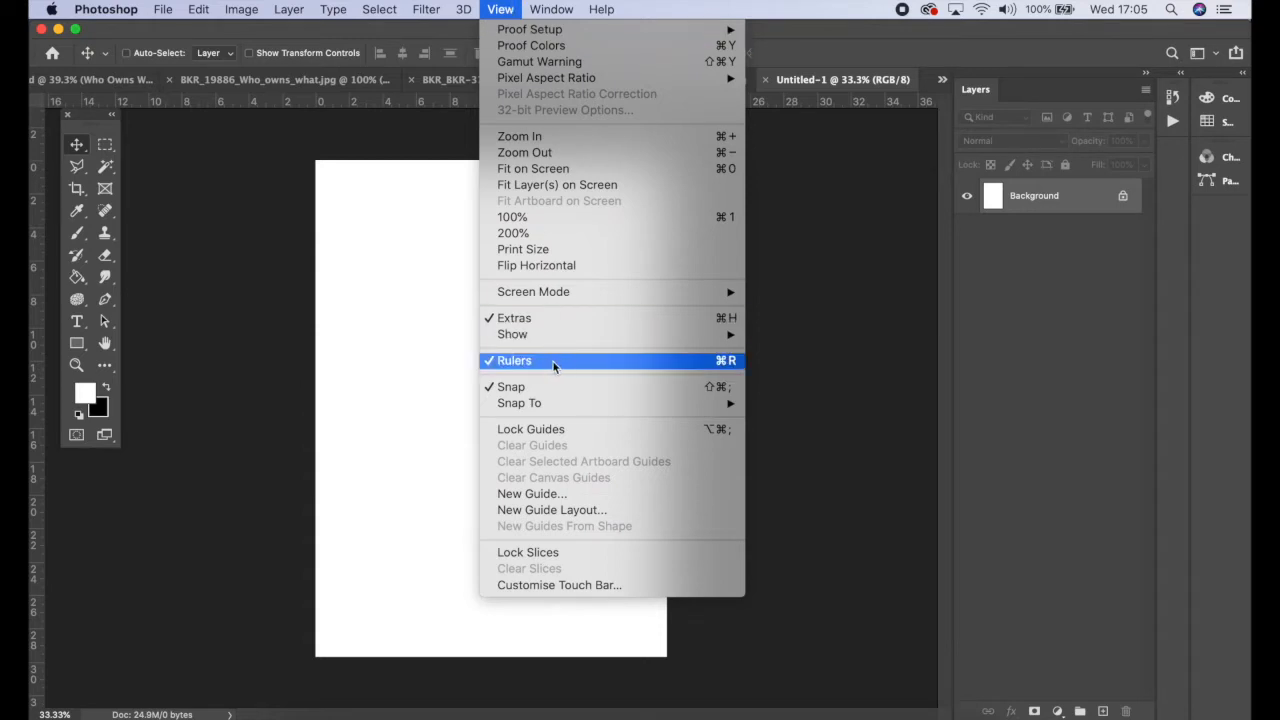
left_click(386, 202)
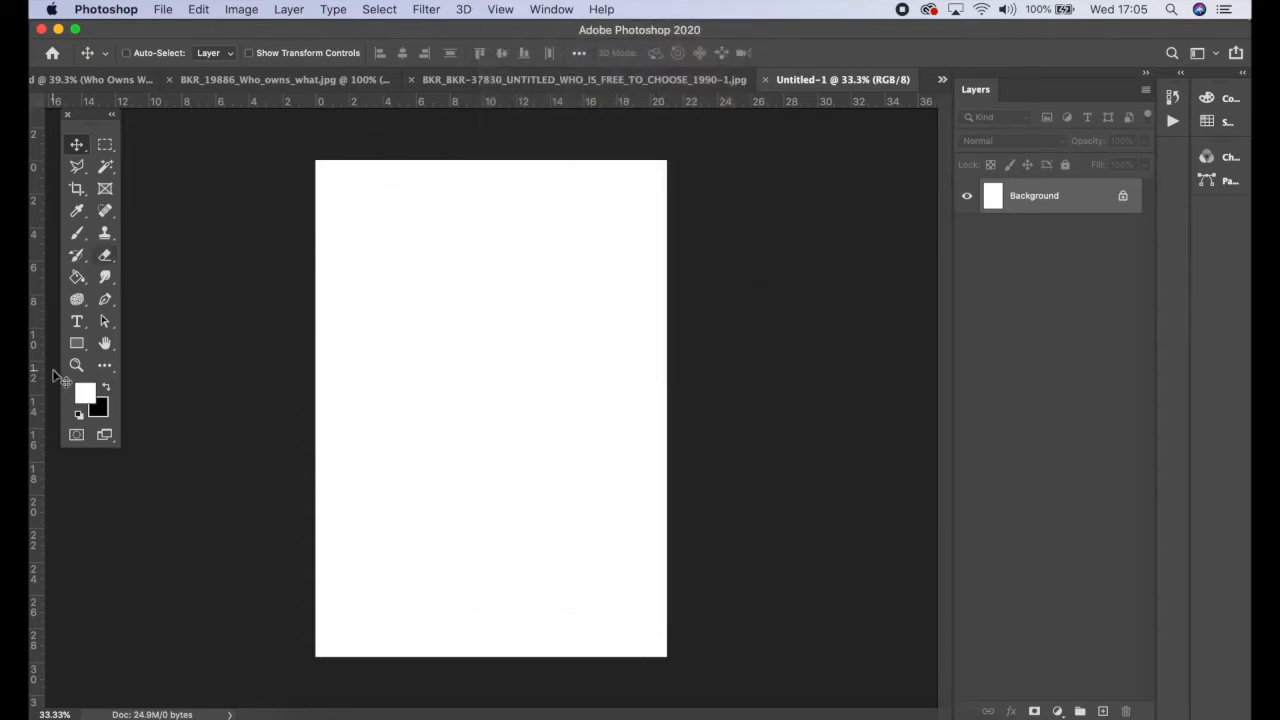
Step: Drag vertical guides from the ruler to about 0.9 cm and 19.9 cm as page margins
left_click(37, 537)
left_click_drag(37, 537, 331, 498)
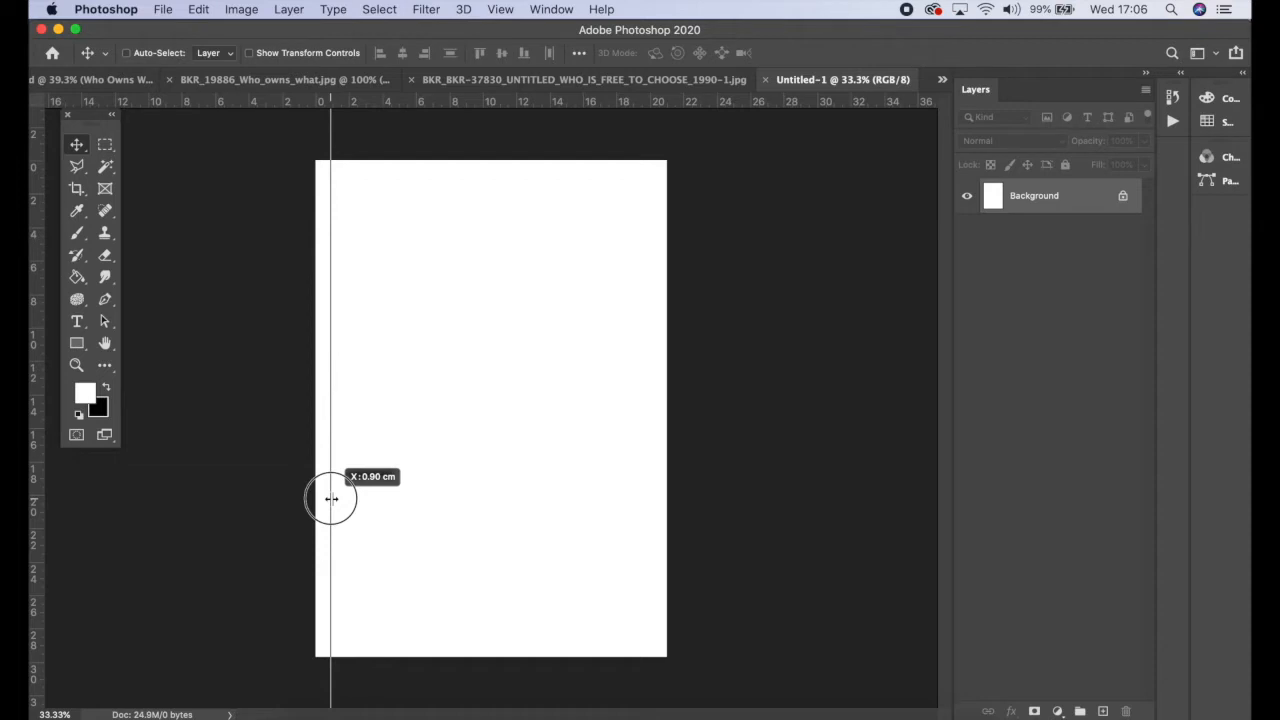
left_click_drag(331, 498, 331, 498)
left_click_drag(40, 537, 653, 461)
left_click_drag(652, 308, 650, 308)
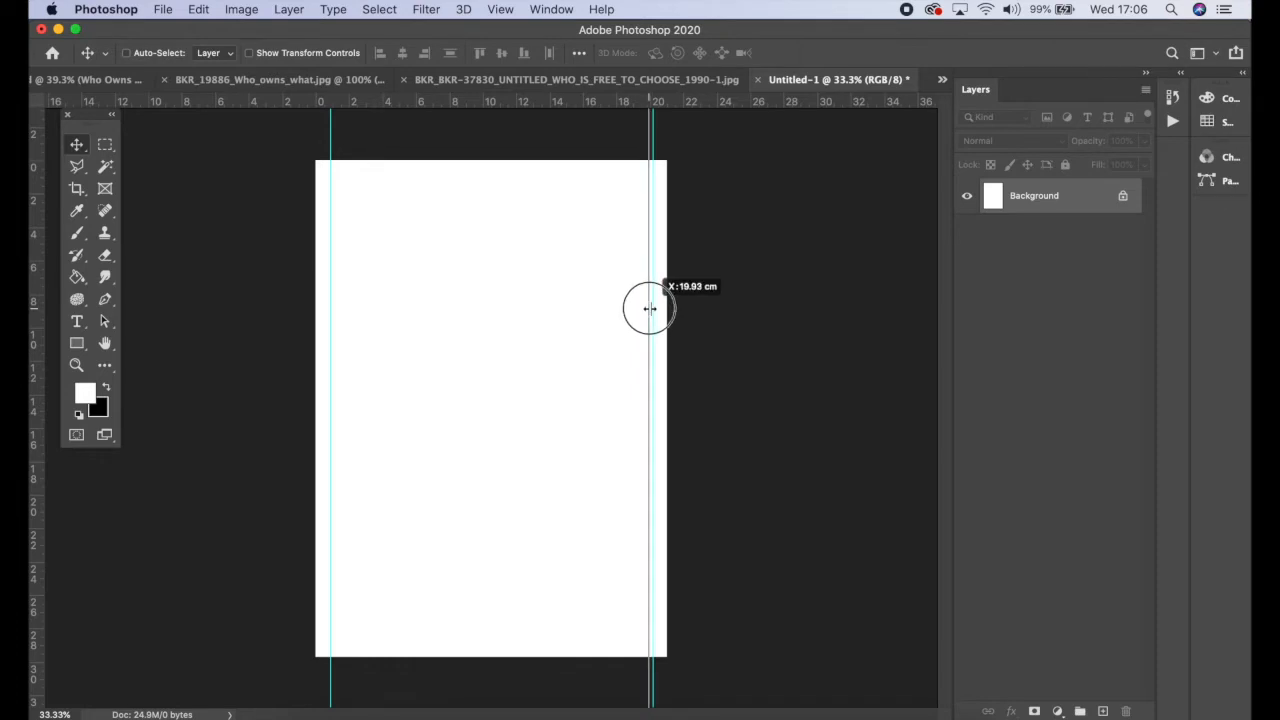
left_click_drag(650, 308, 651, 308)
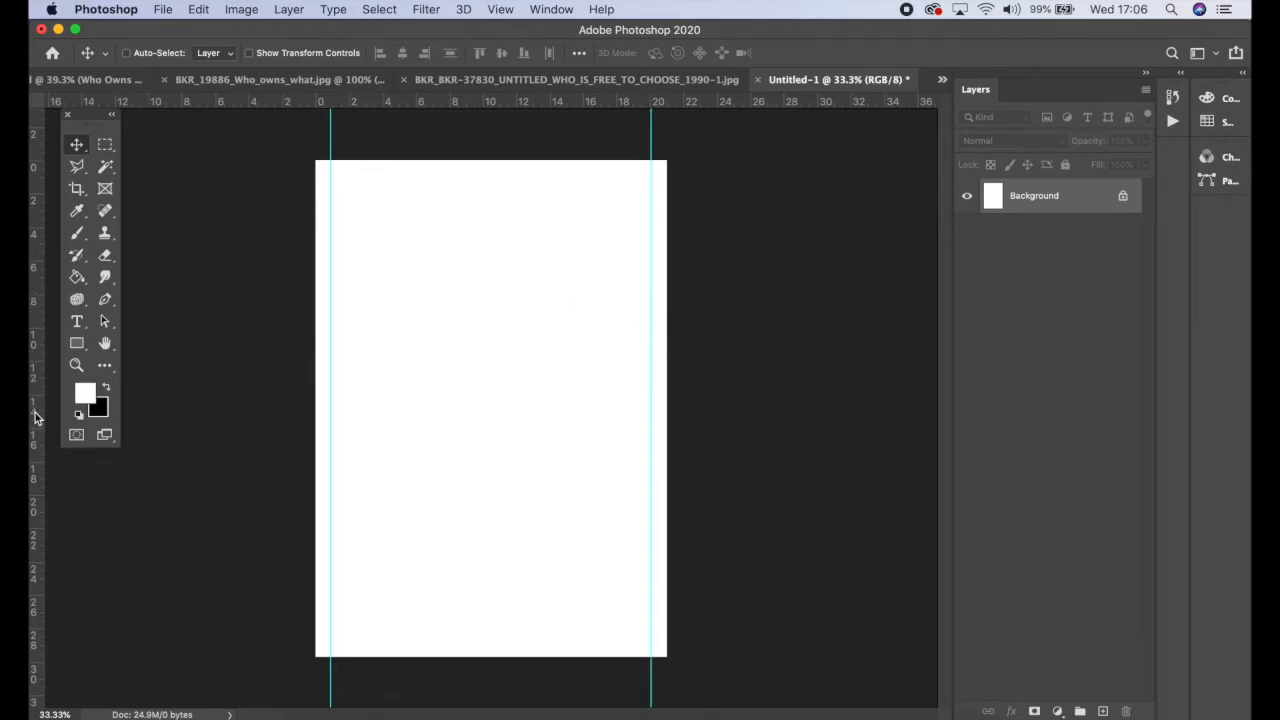
Step: Add two more vertical guides close together near the page centre, around 10 cm
left_click_drag(35, 415, 482, 419)
left_click_drag(40, 537, 494, 495)
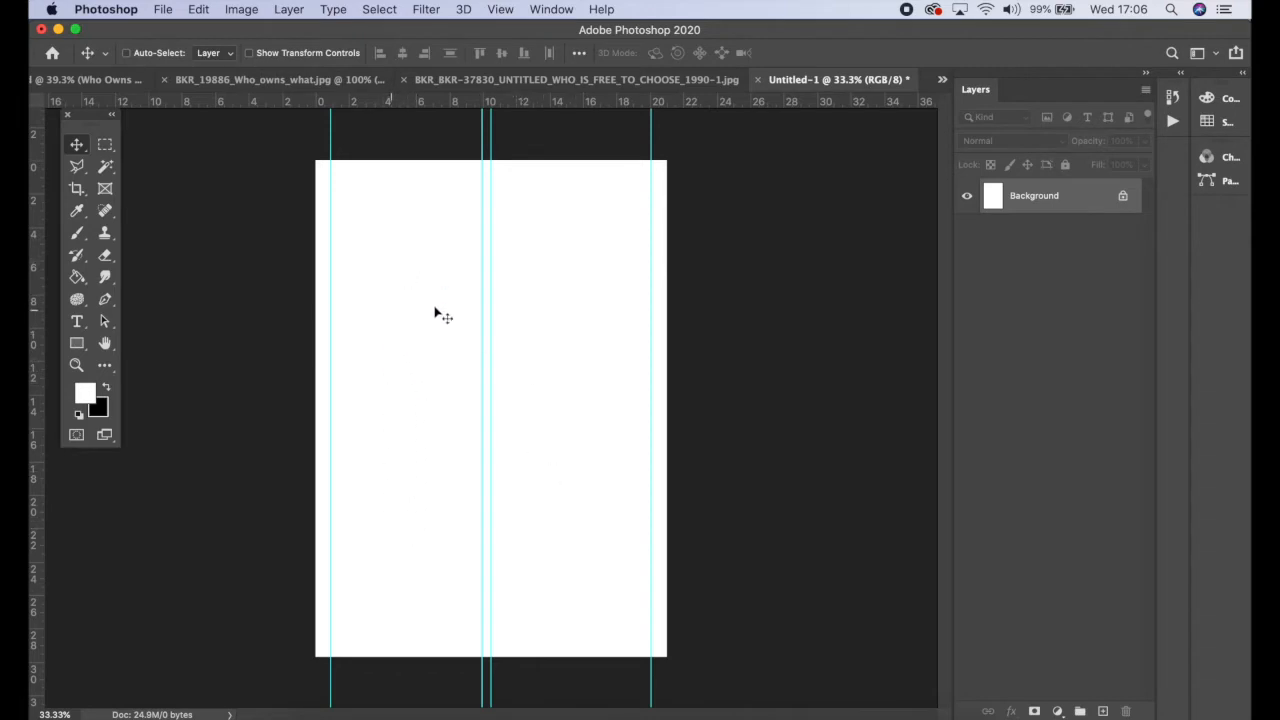
mouse_move(482, 316)
left_mouse_down()
mouse_move(493, 306)
mouse_move(480, 305)
left_mouse_up()
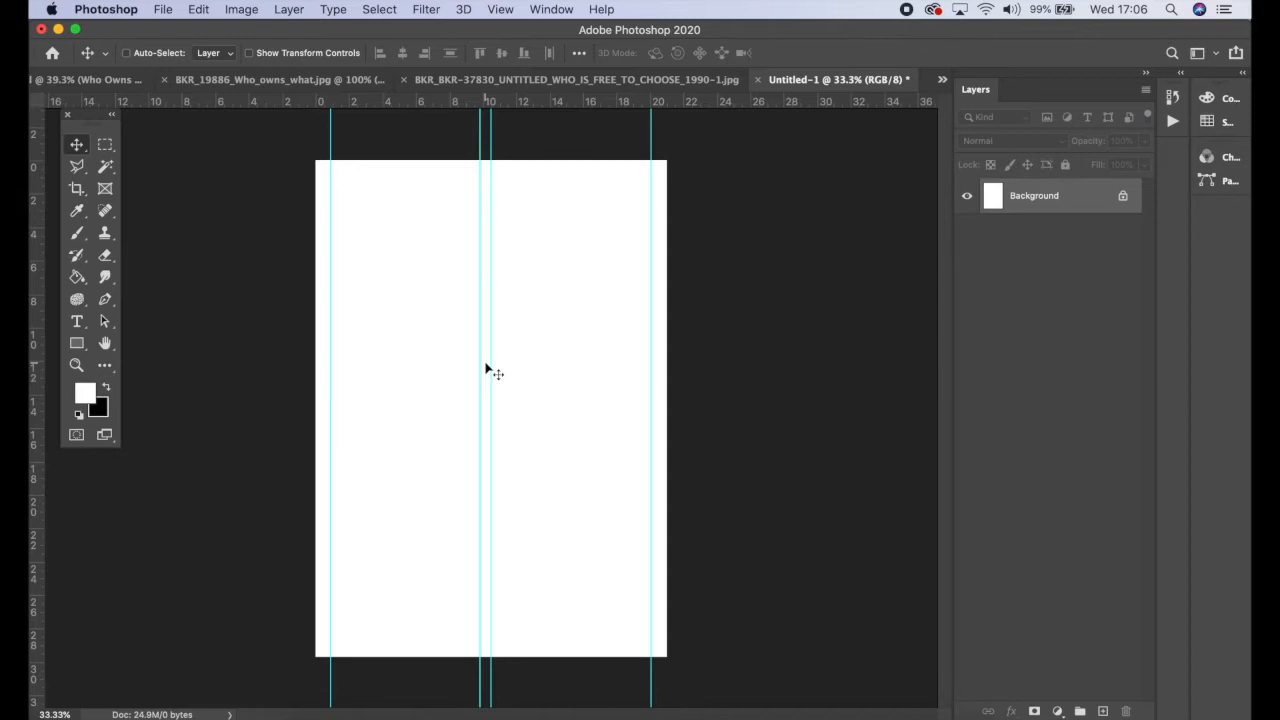
Step: Bring the 'Who is free to choose?' image into the new document as a layer in the left column
left_click(588, 82)
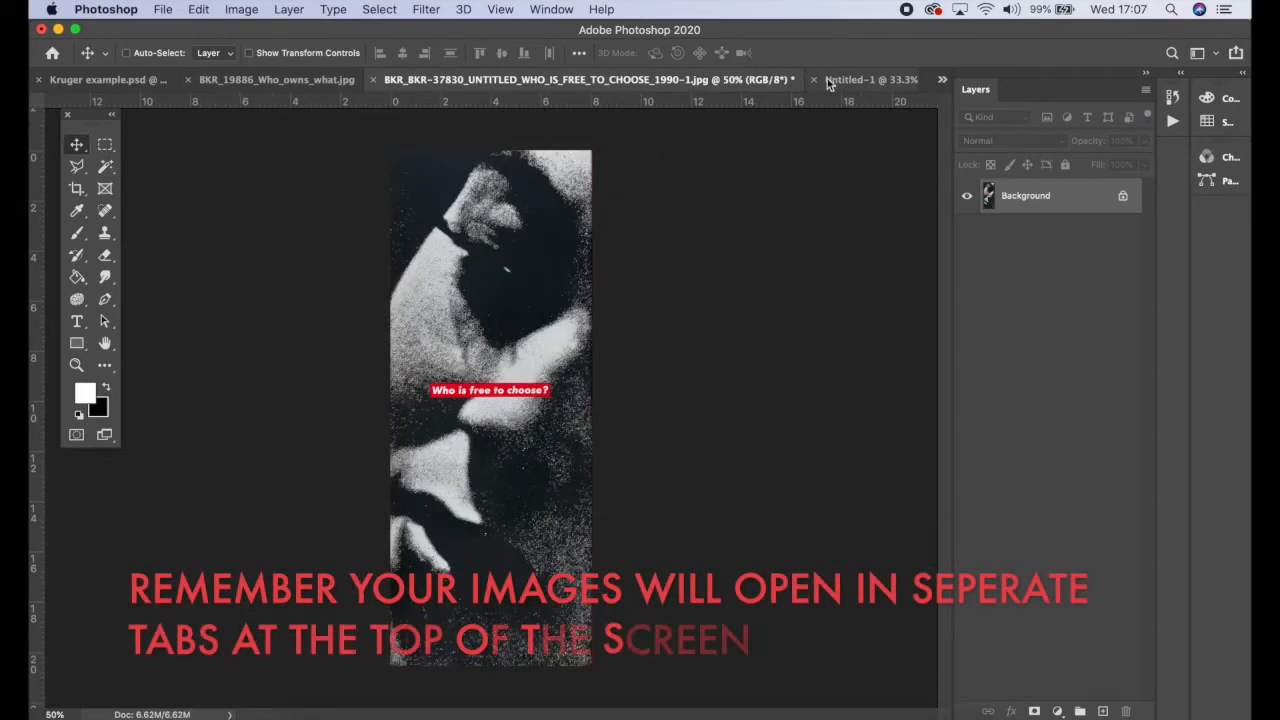
left_click(330, 82)
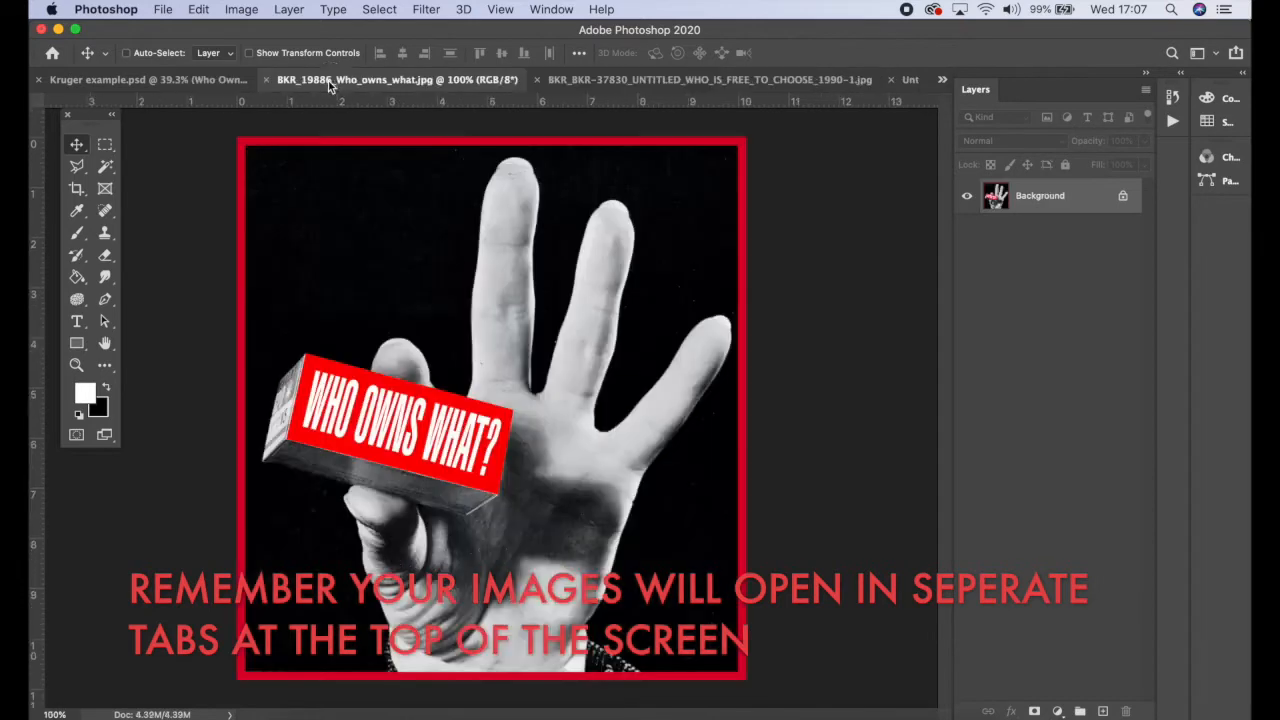
left_click(618, 80)
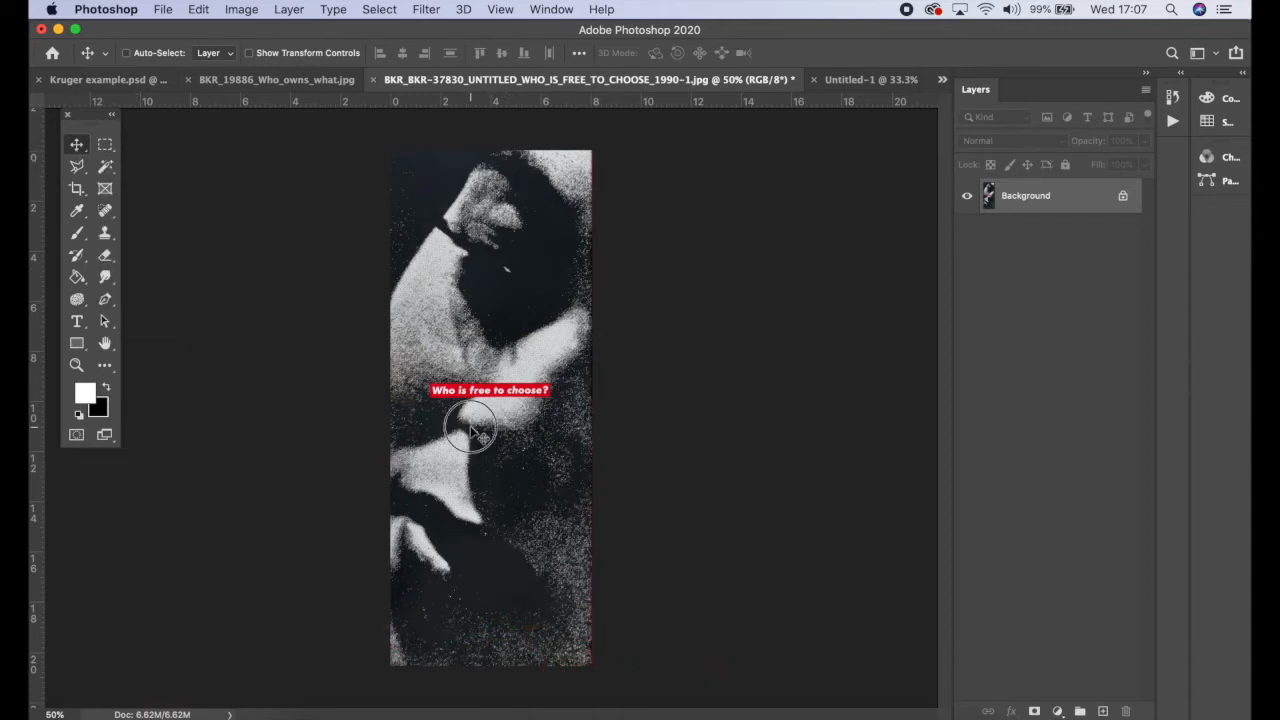
left_click_drag(470, 430, 391, 389)
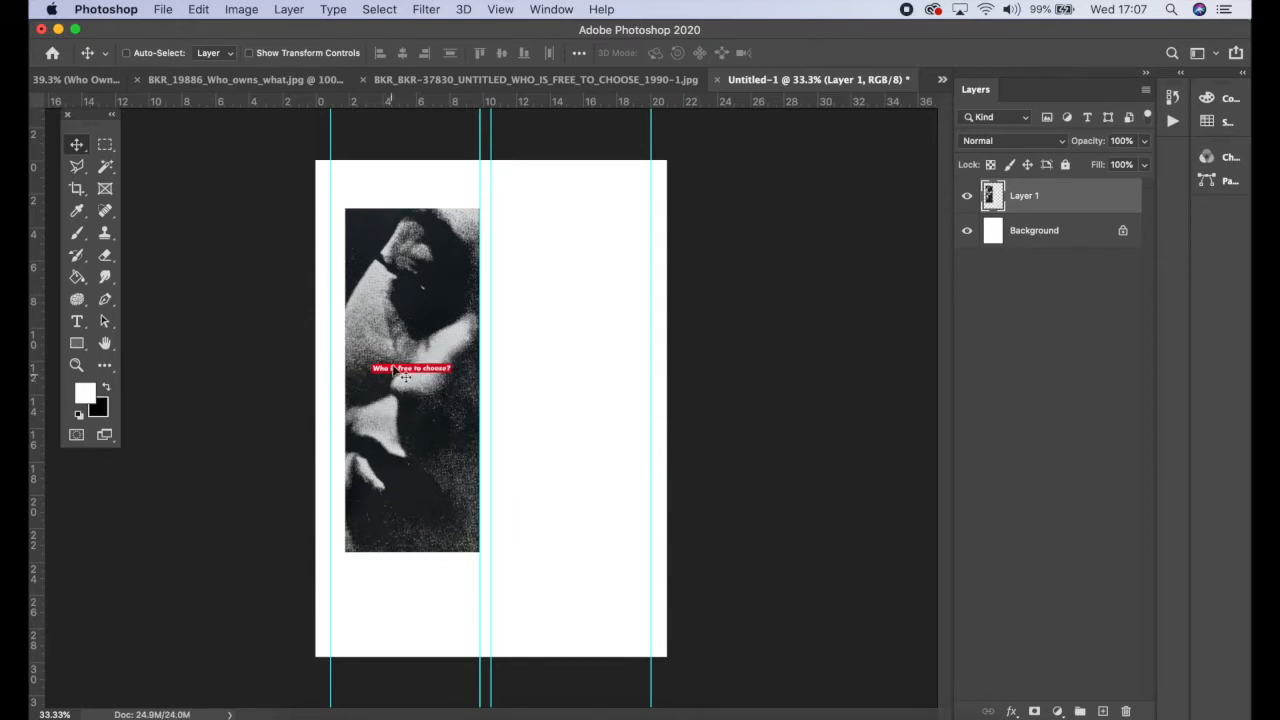
scroll(395, 376, "up", 5)
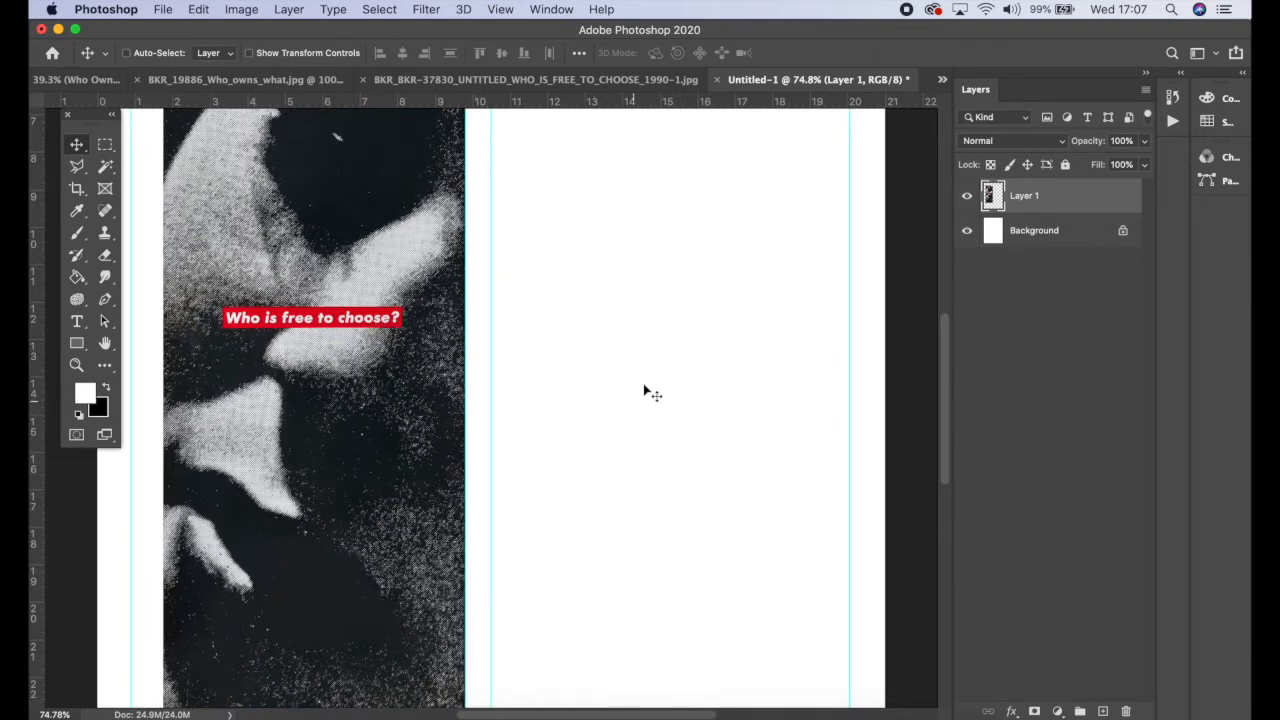
scroll(621, 419, "down", 4)
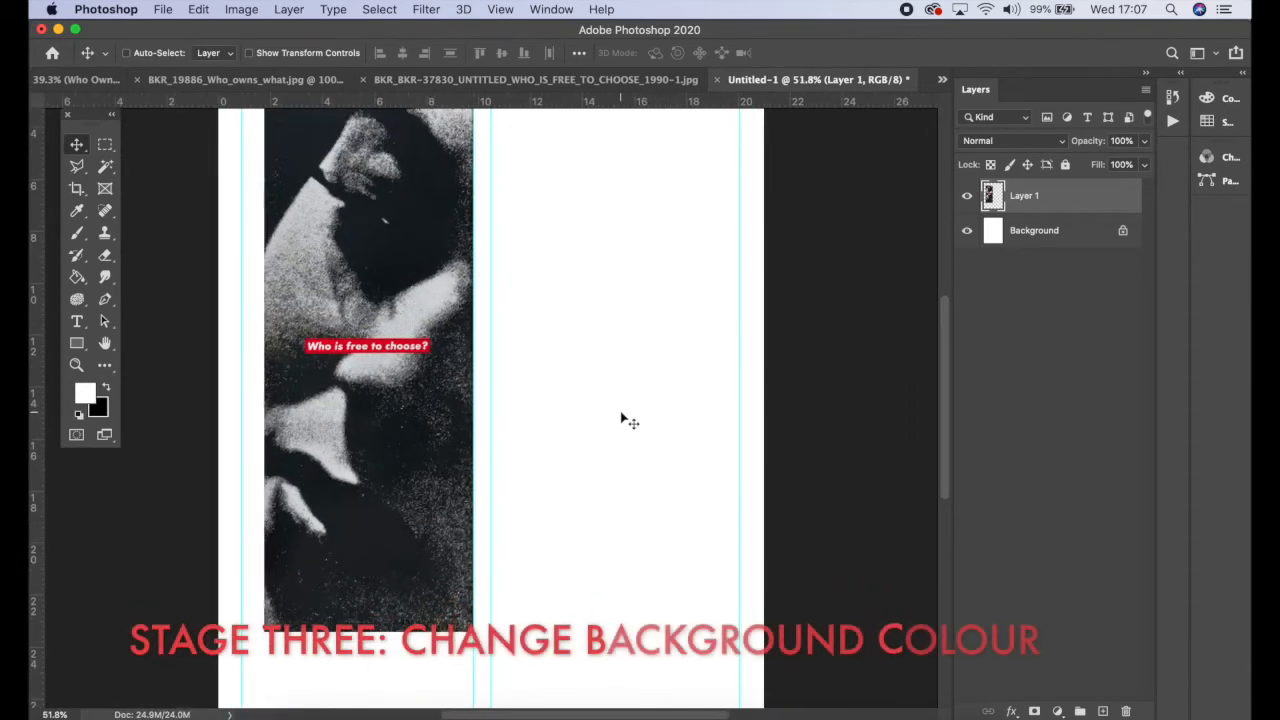
scroll(621, 419, "down", 3)
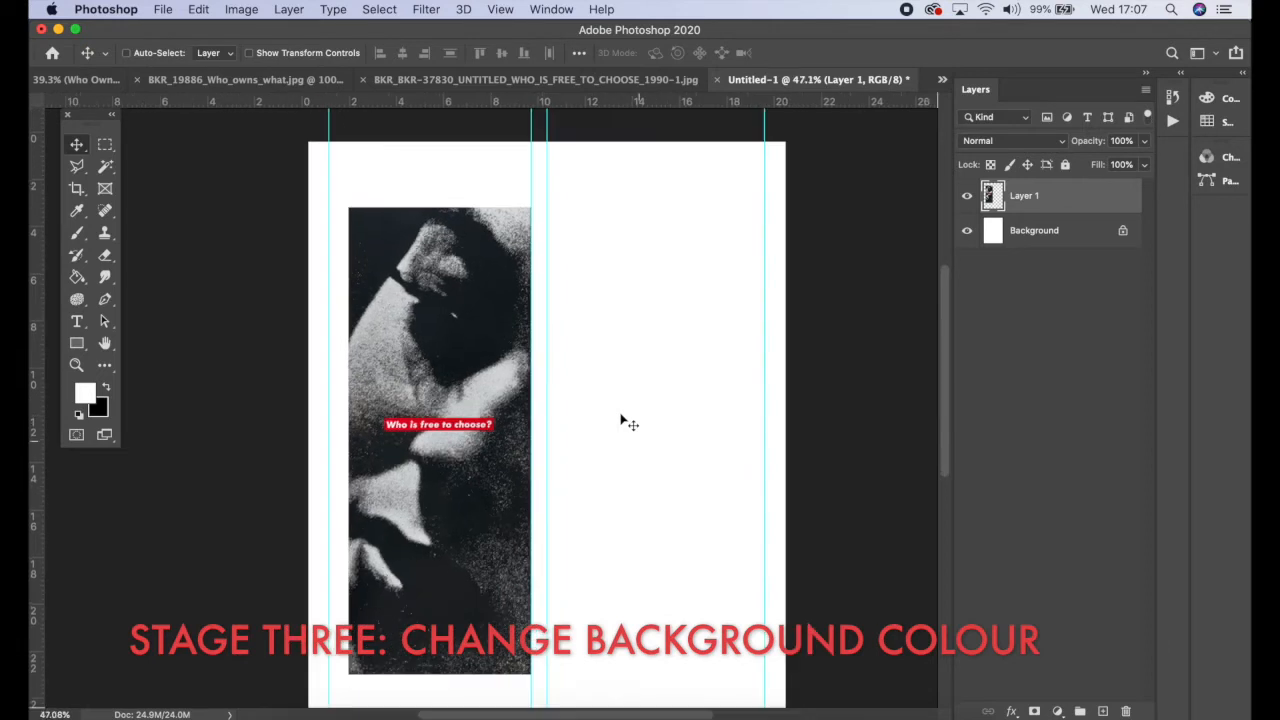
scroll(621, 419, "down", 2)
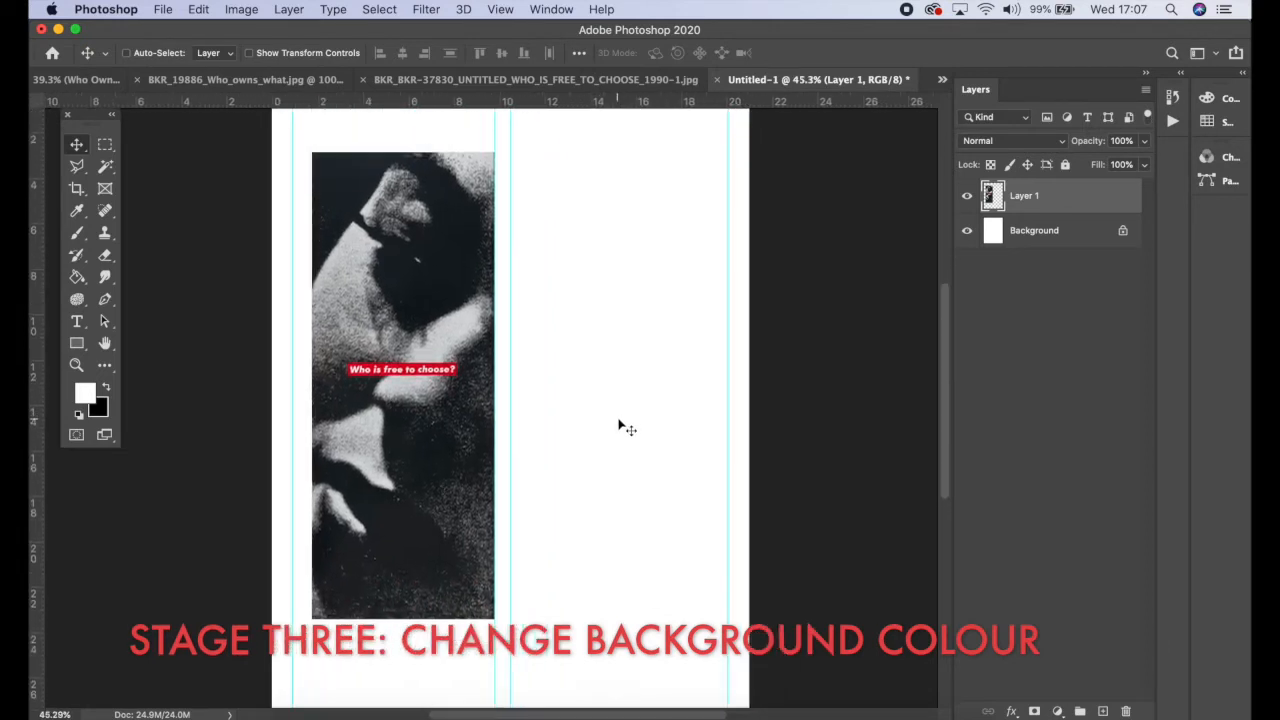
scroll(571, 389, "down", 1)
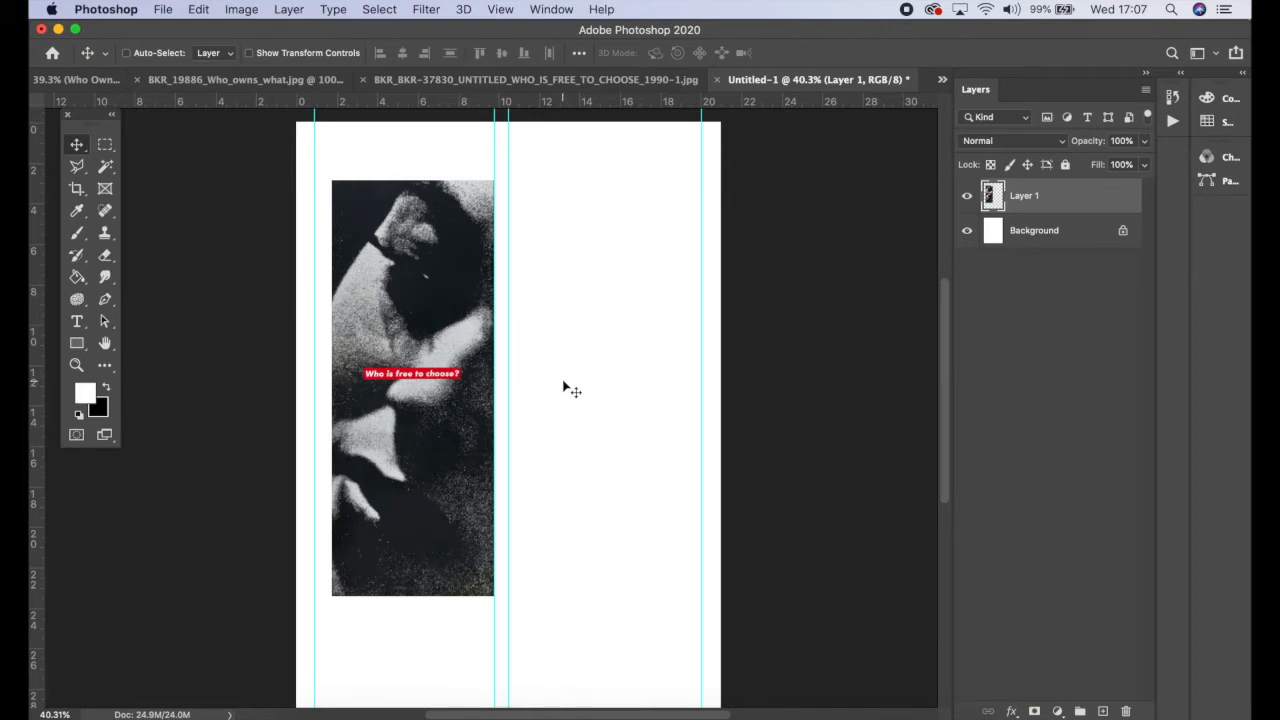
Step: Sample the red of the 'Who is free to choose?' caption as the foreground colour with the Eyedropper Tool
key("i")
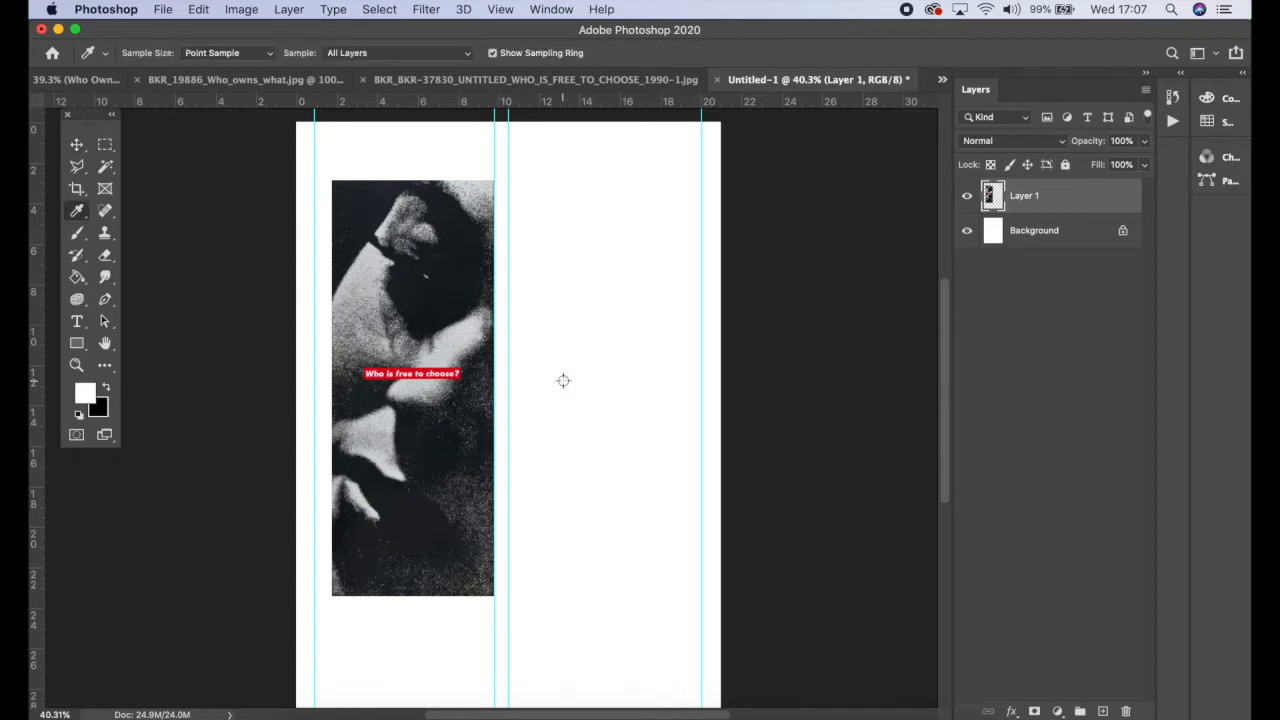
right_click(77, 210)
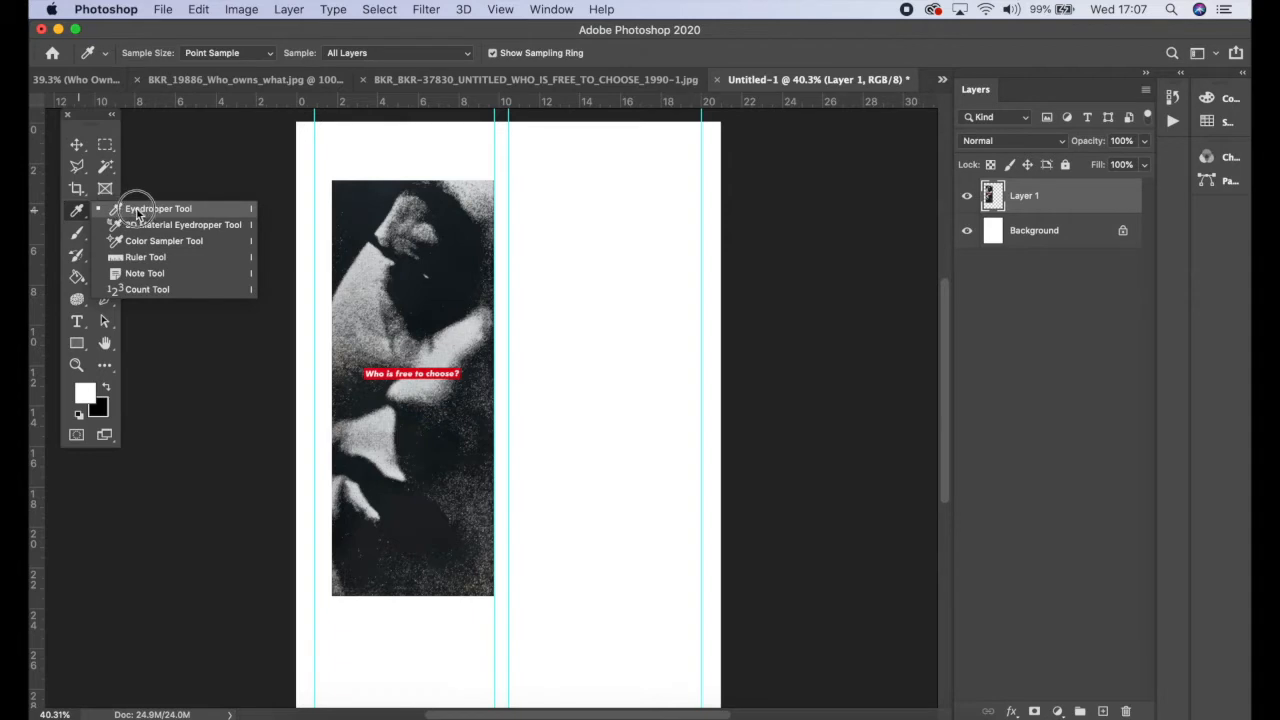
left_click(130, 209)
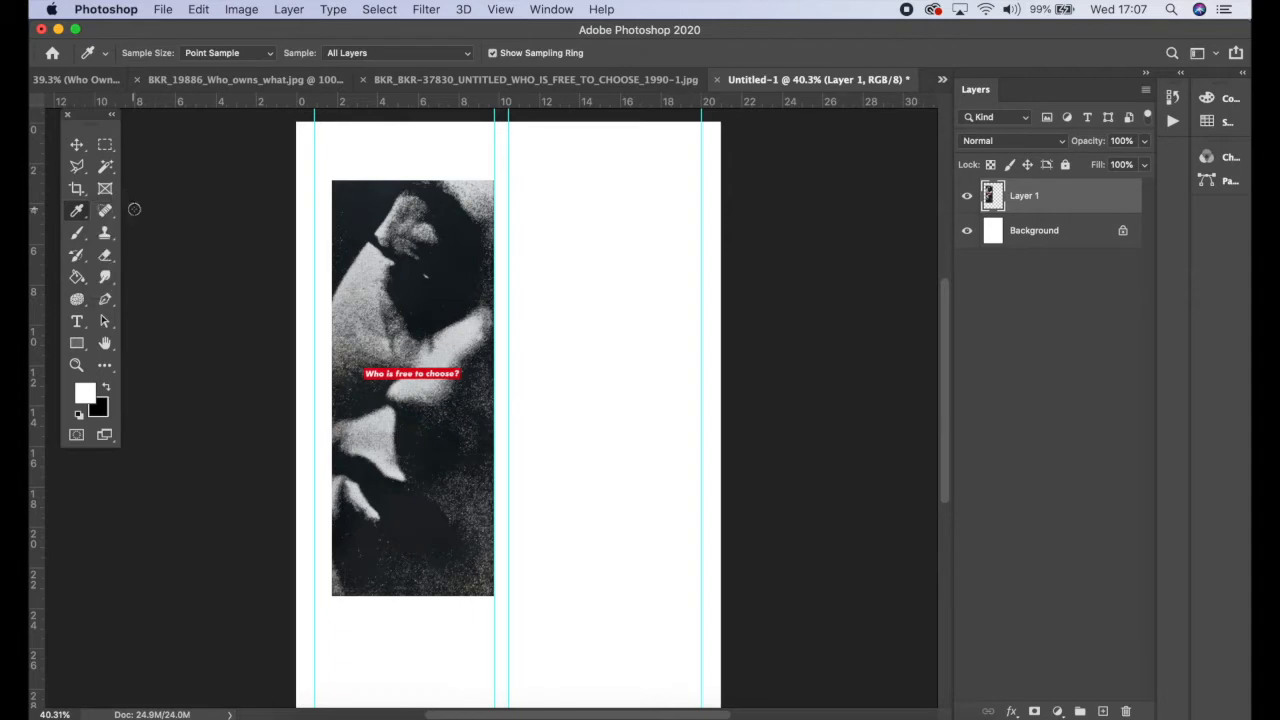
right_click(77, 210)
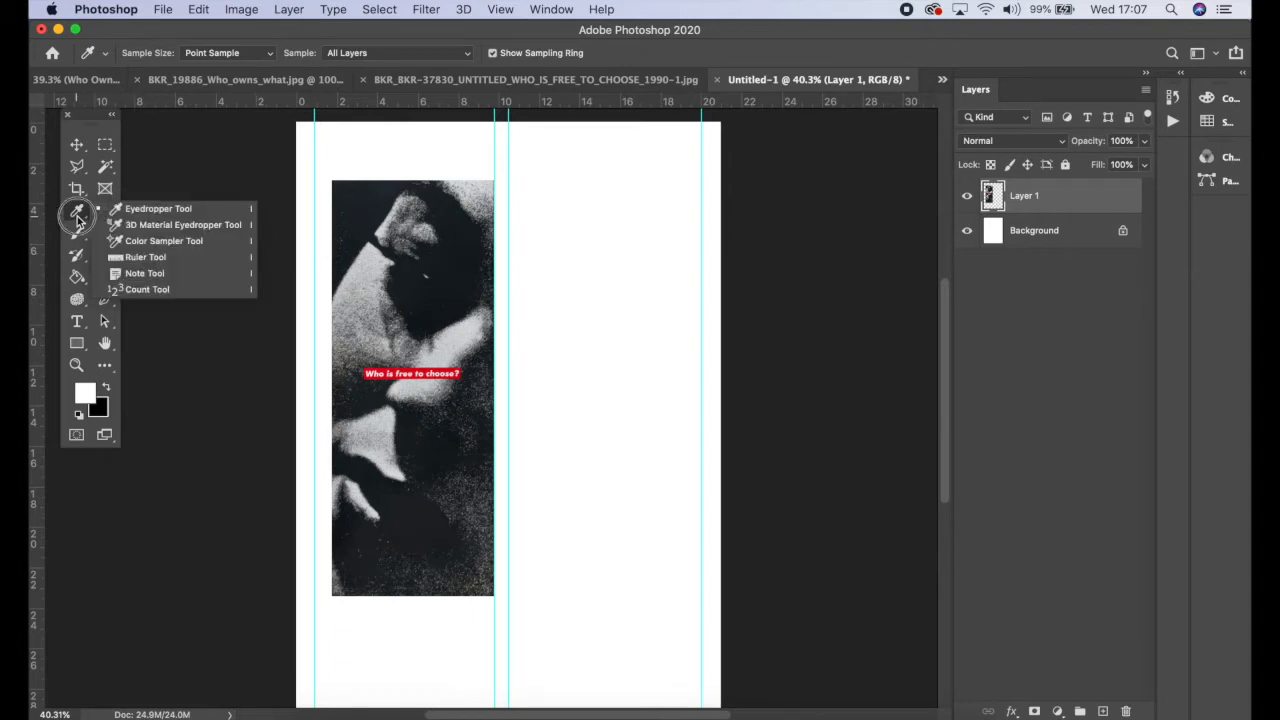
left_click(254, 209)
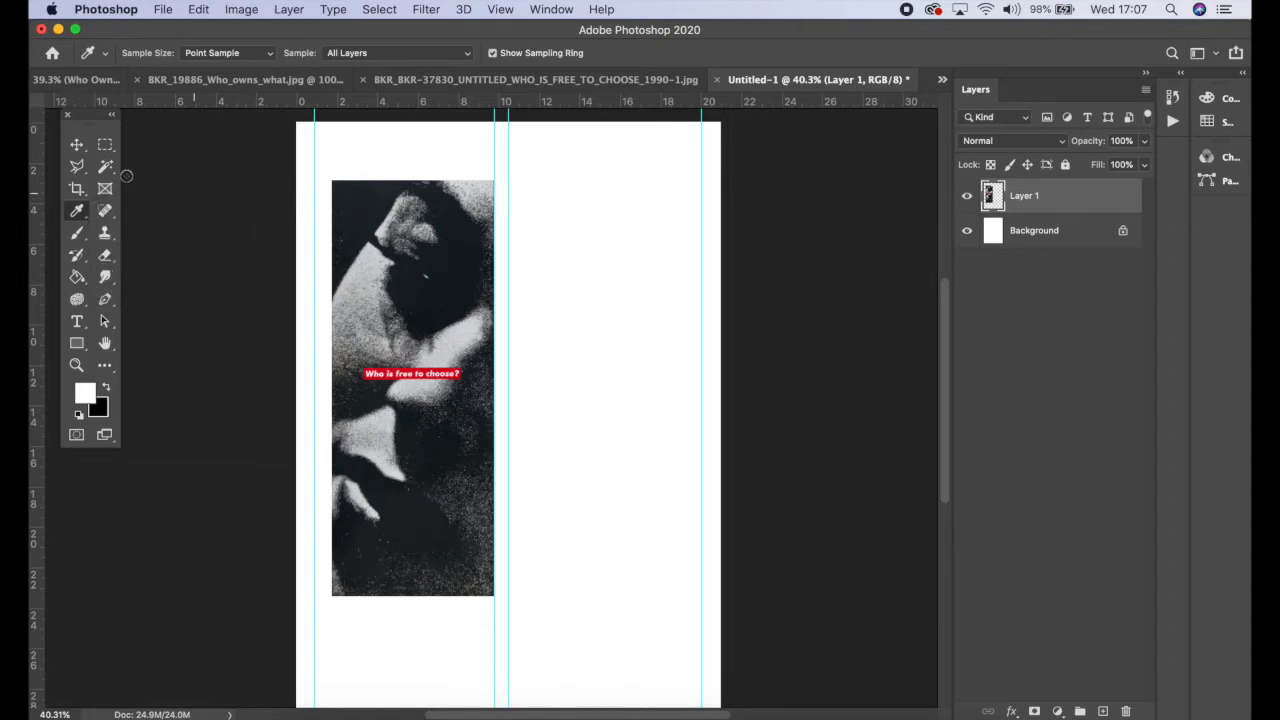
left_click(105, 166)
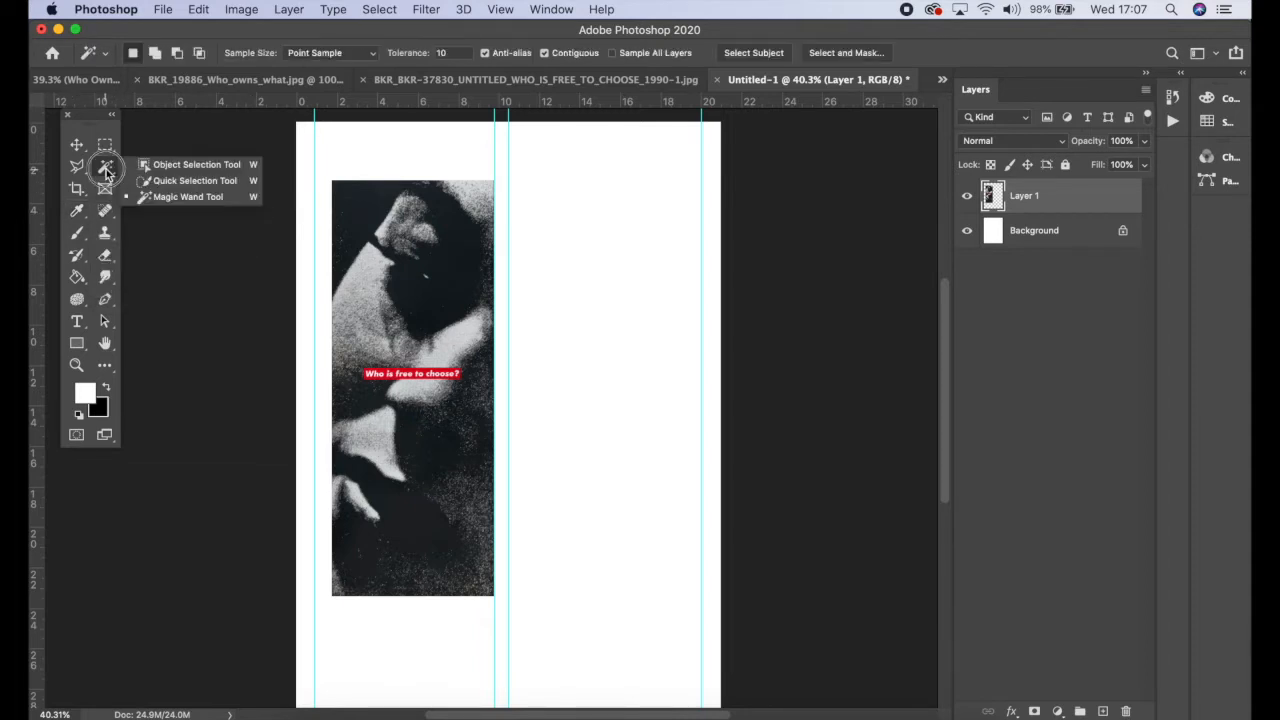
left_click(222, 166)
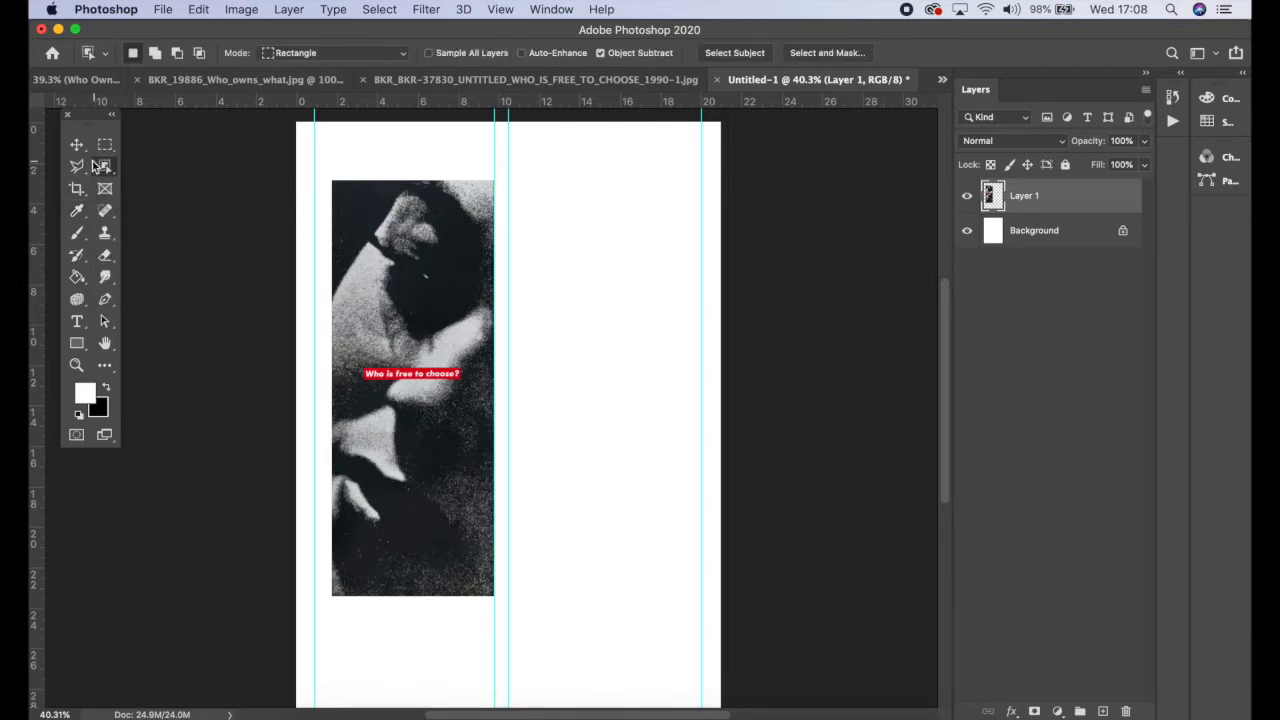
left_click(79, 143)
left_click_drag(82, 142, 168, 141)
left_click(76, 213)
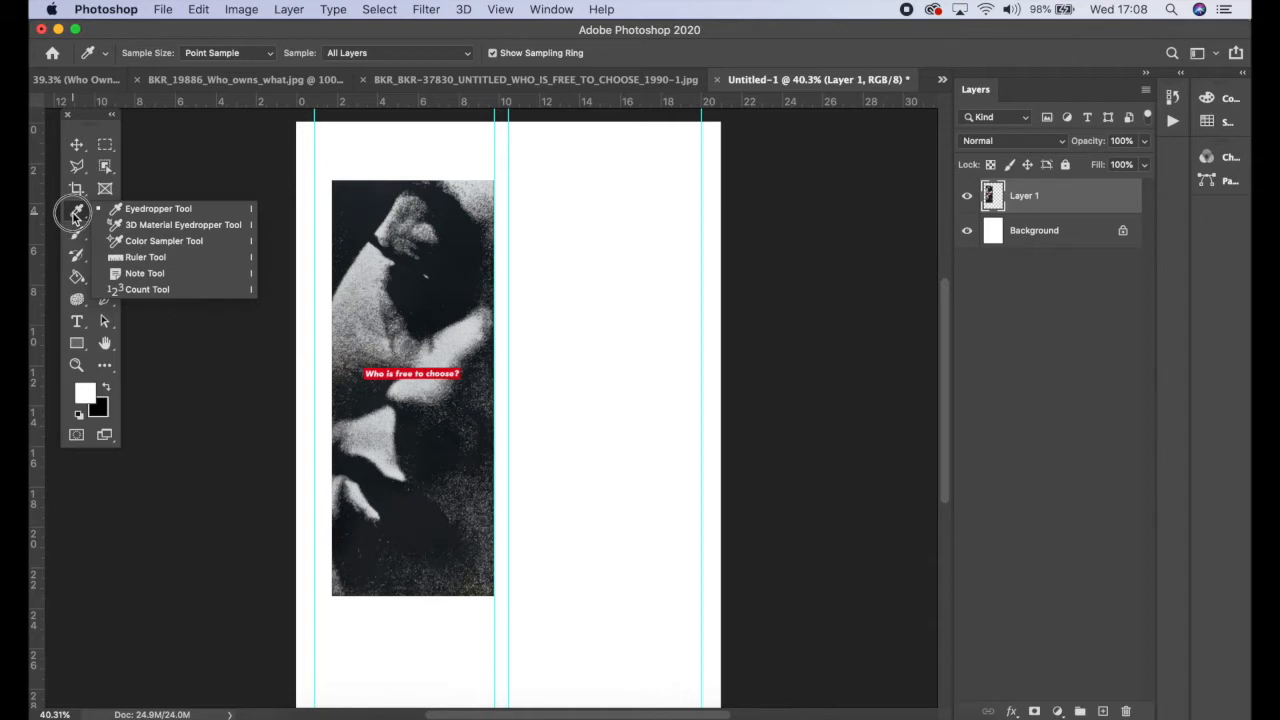
left_click(130, 210)
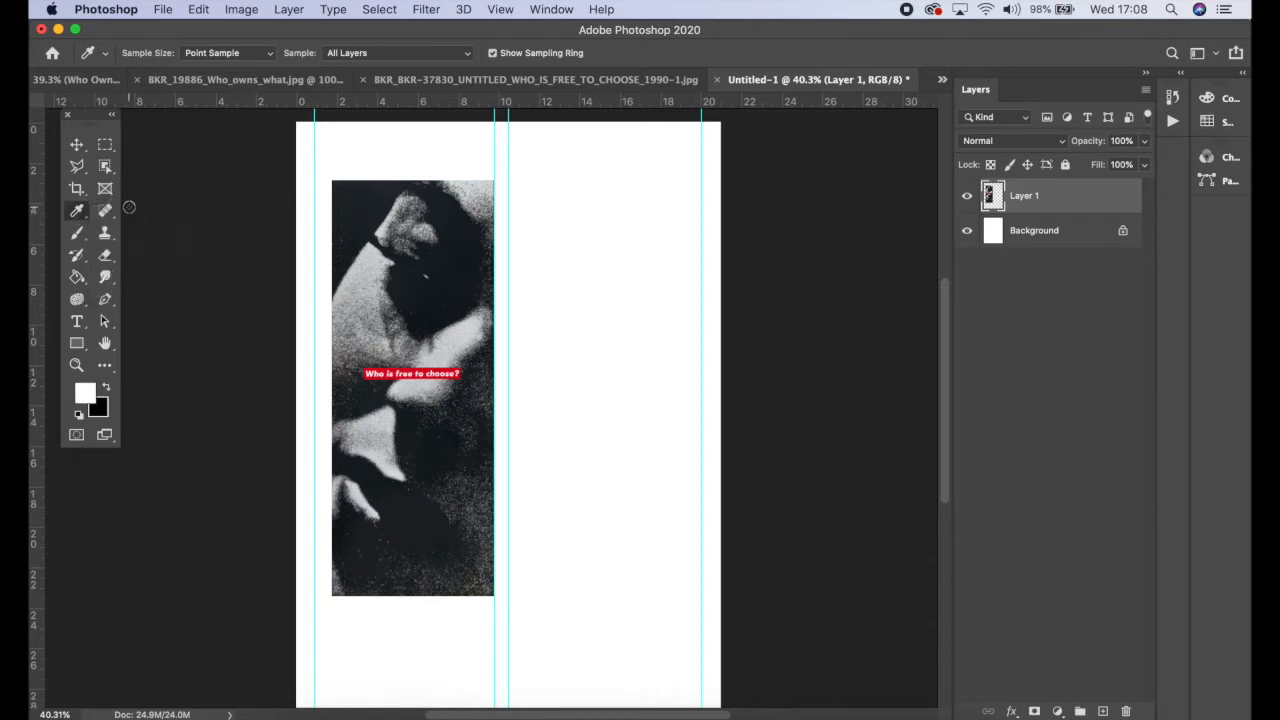
left_click(456, 374)
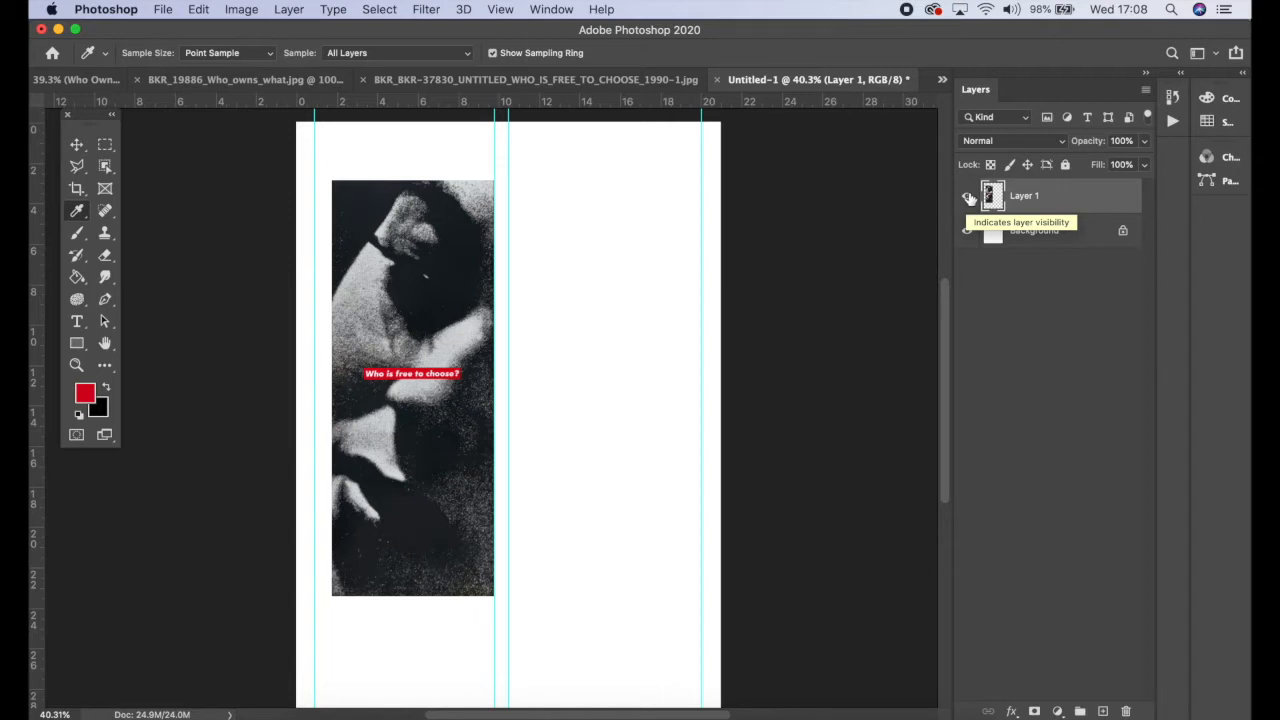
Step: Hide the image layer and select the Background layer
left_click(553, 9)
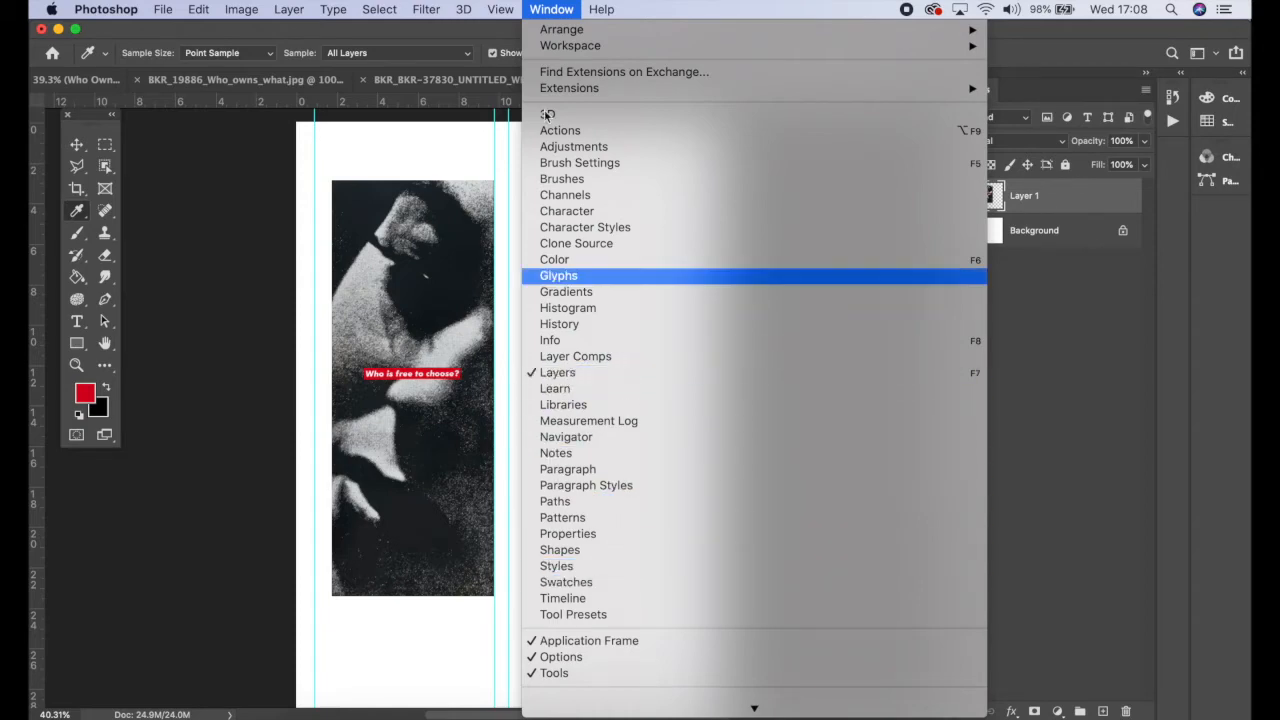
left_click(551, 9)
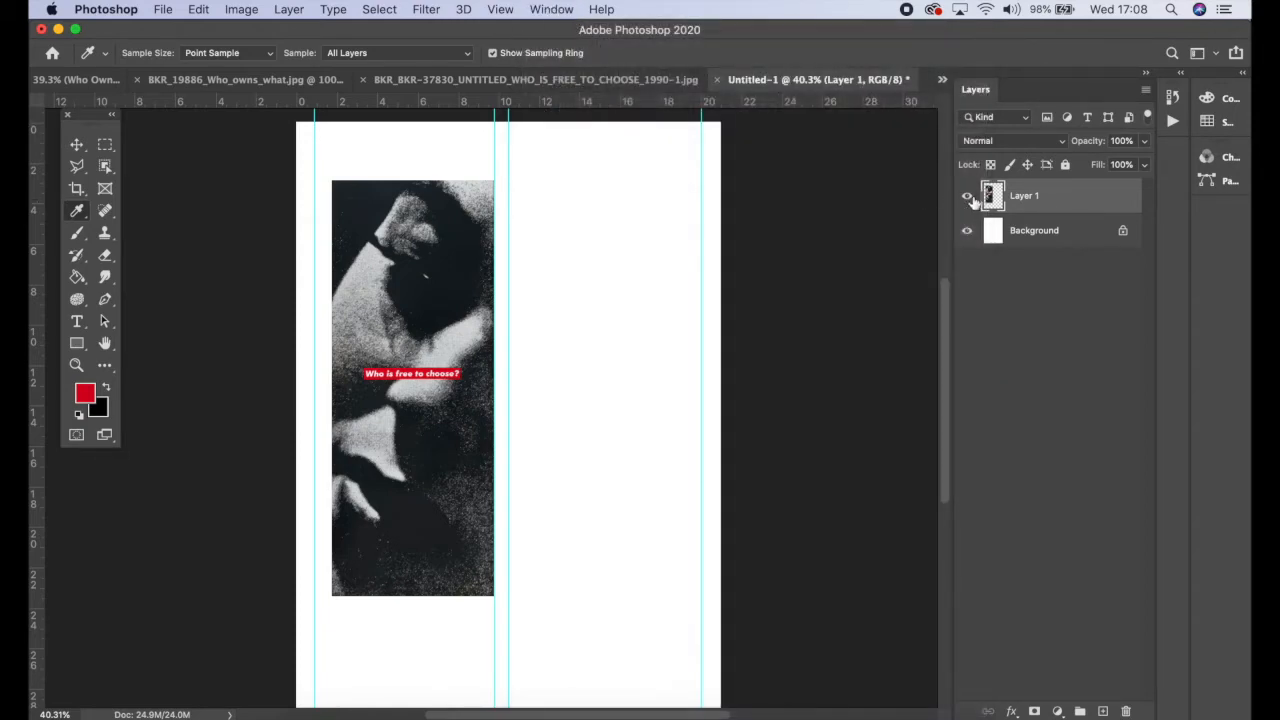
left_click(967, 197)
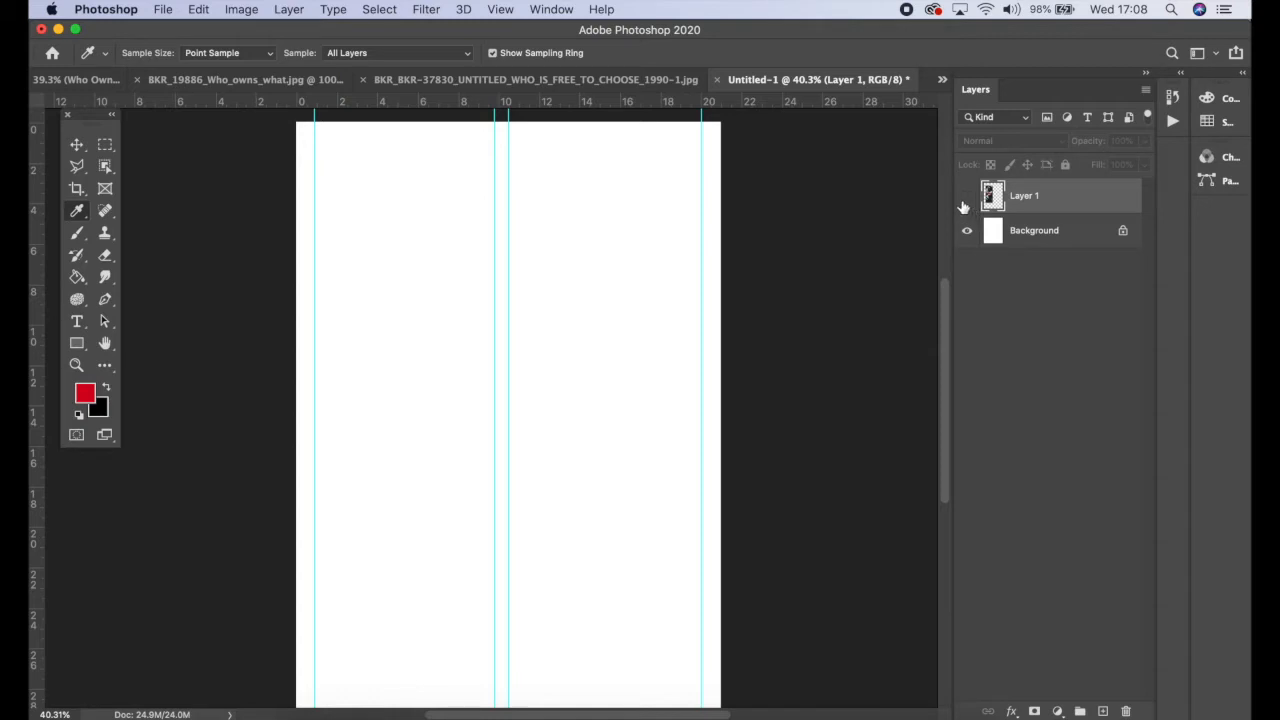
left_click(967, 198)
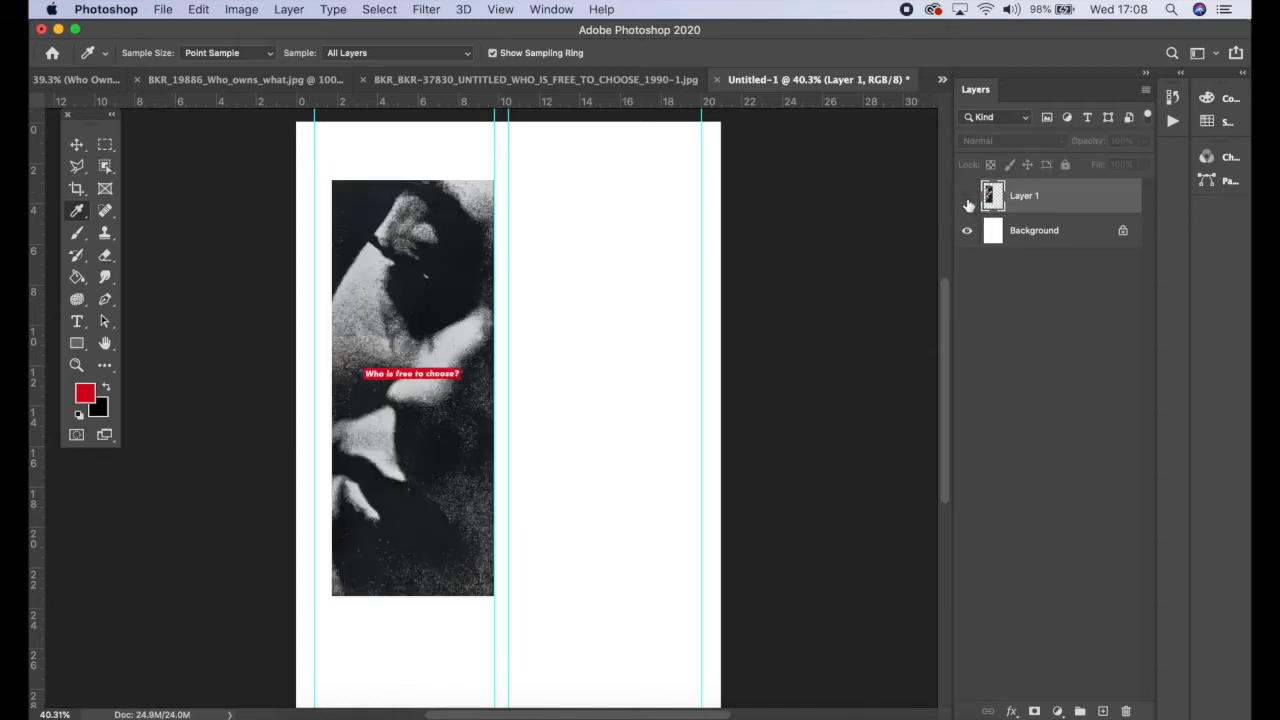
left_click(967, 199)
left_click(1080, 238)
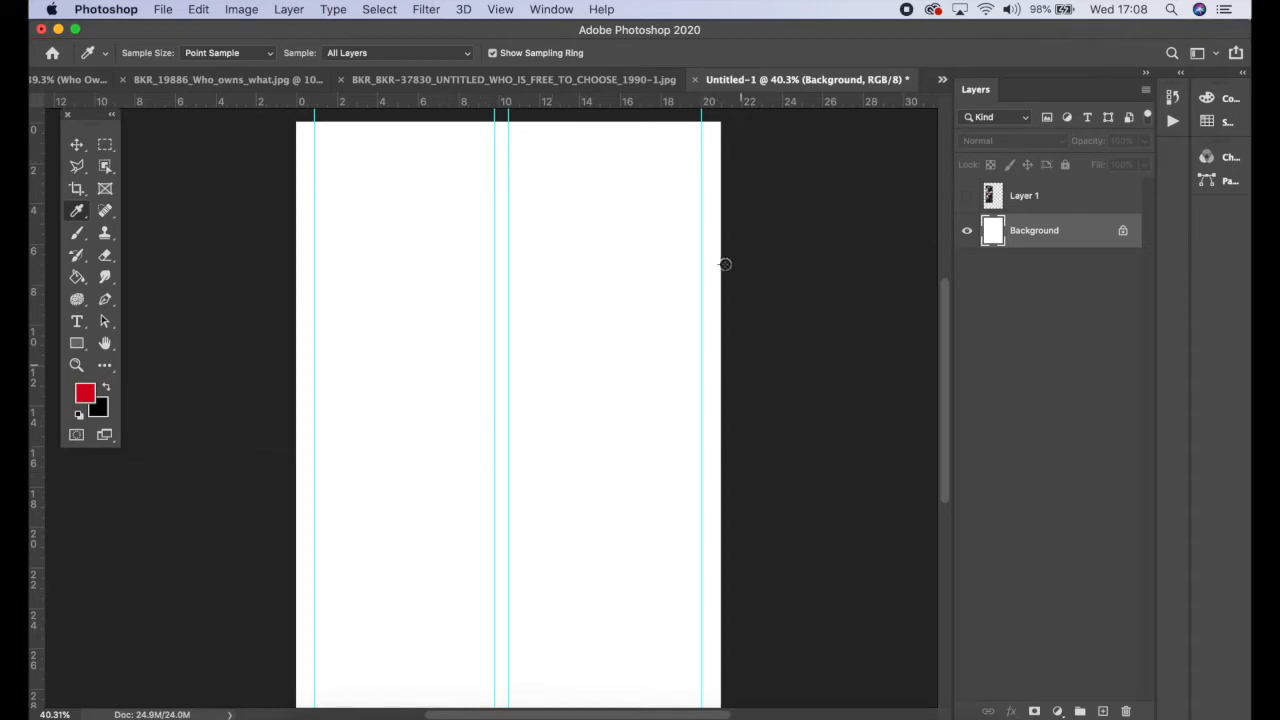
Step: Fill the Background layer with the red foreground colour using the Paint Bucket Tool
left_click(77, 279)
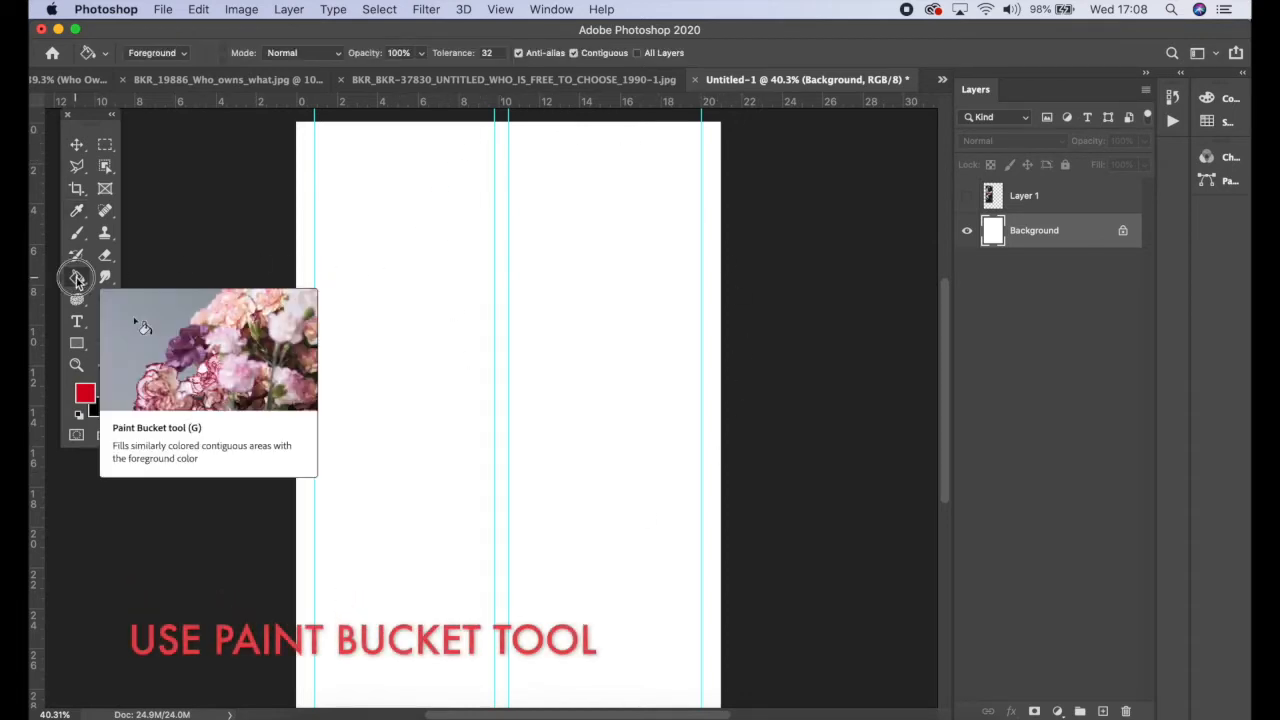
left_click(146, 274)
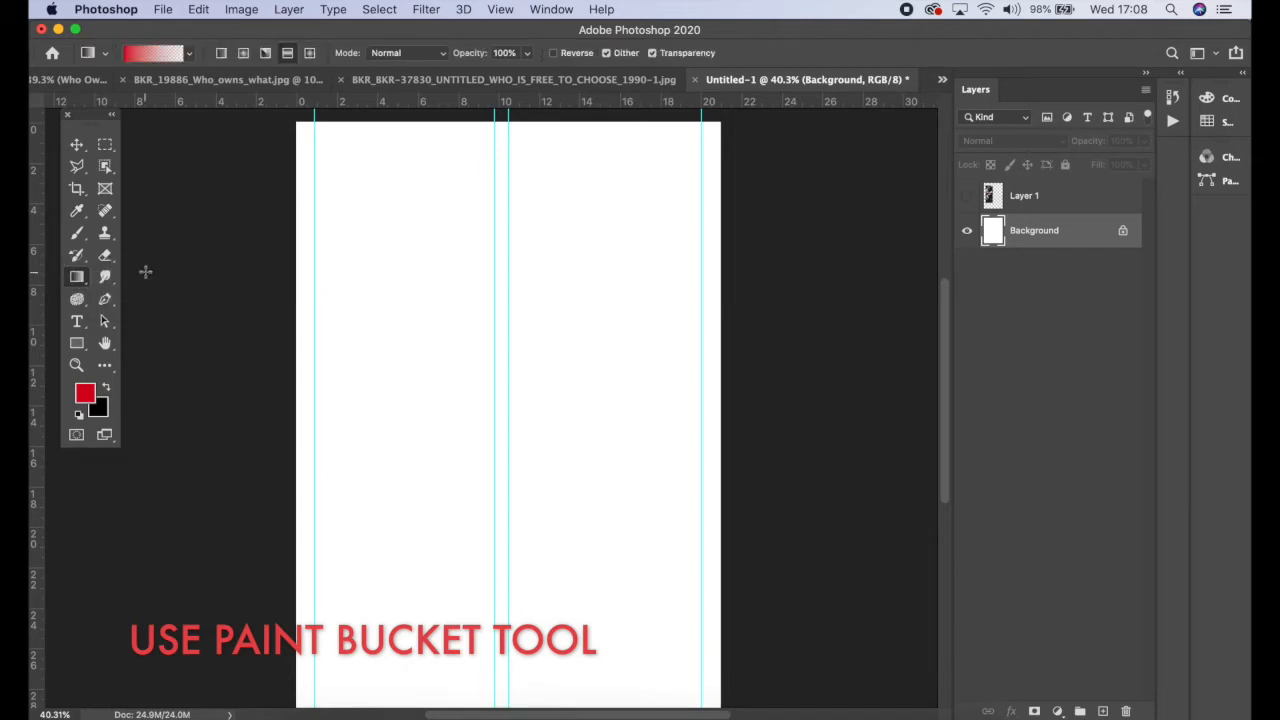
left_click(77, 281)
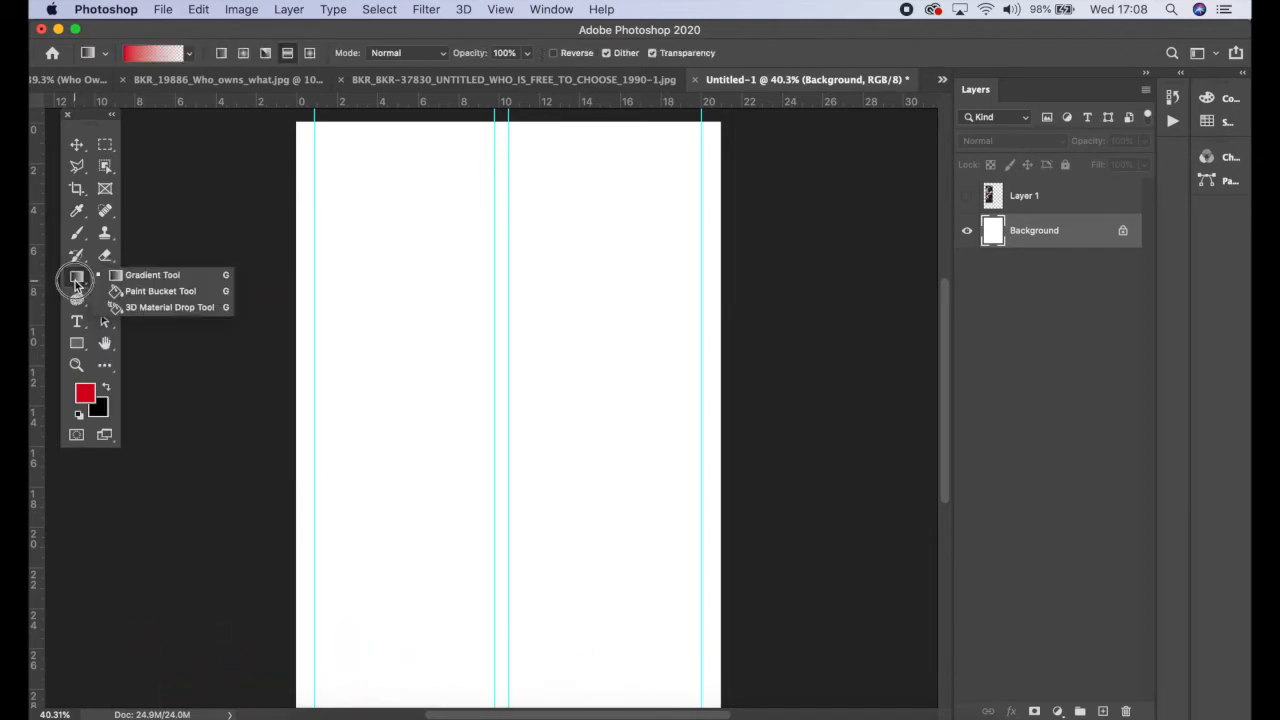
left_click(170, 291)
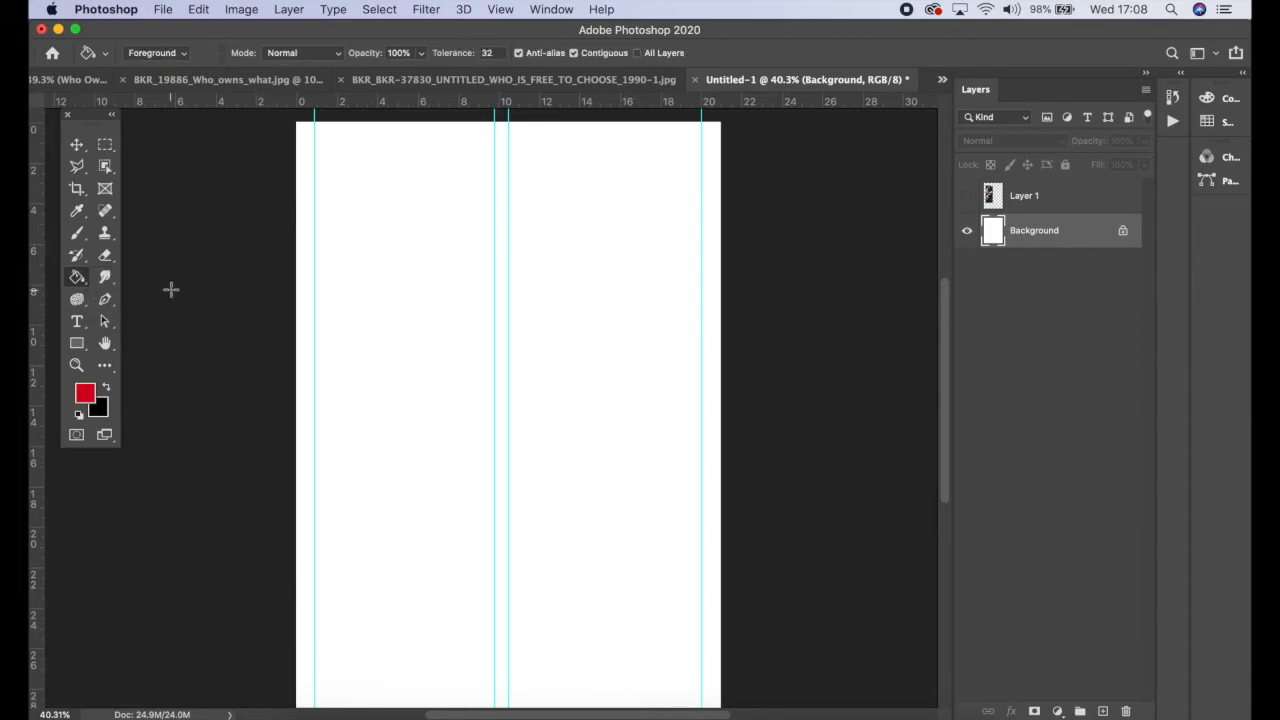
left_click(631, 247)
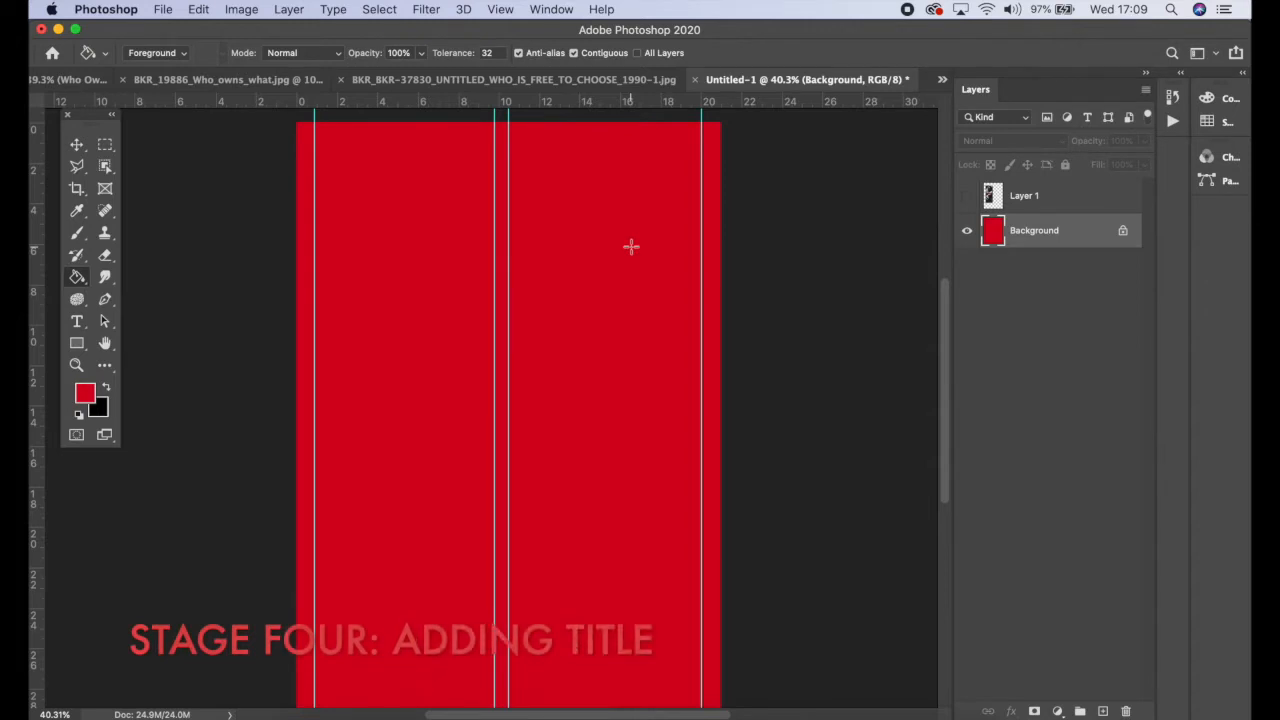
Step: Draw a paragraph text box across the upper middle of the page and set the text colour to white
scroll(631, 247, "down", 2)
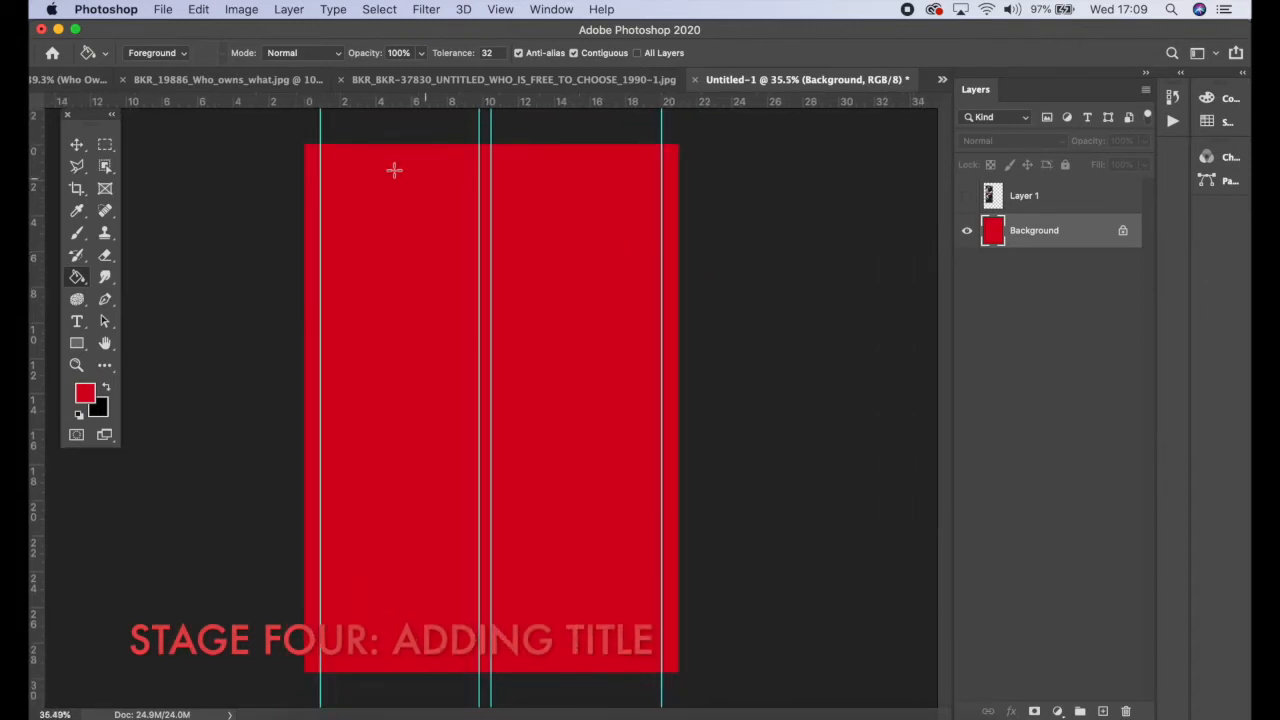
left_click(78, 322)
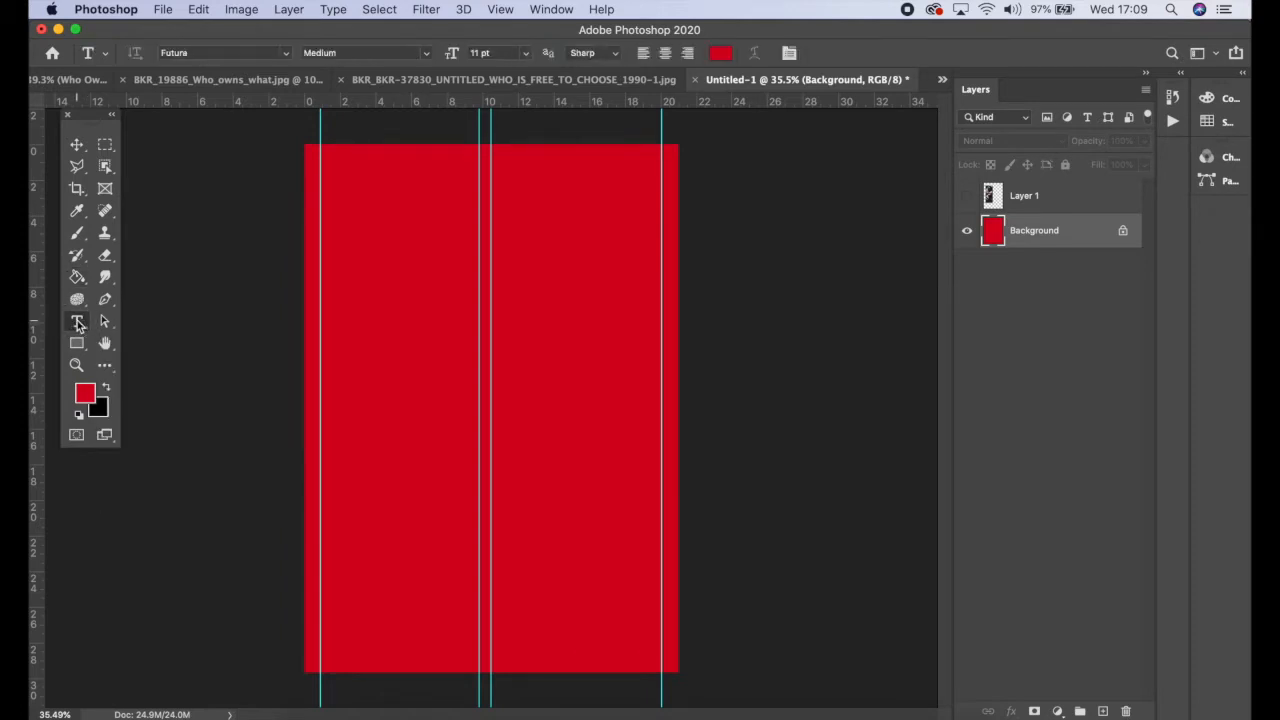
left_click_drag(342, 333, 647, 438)
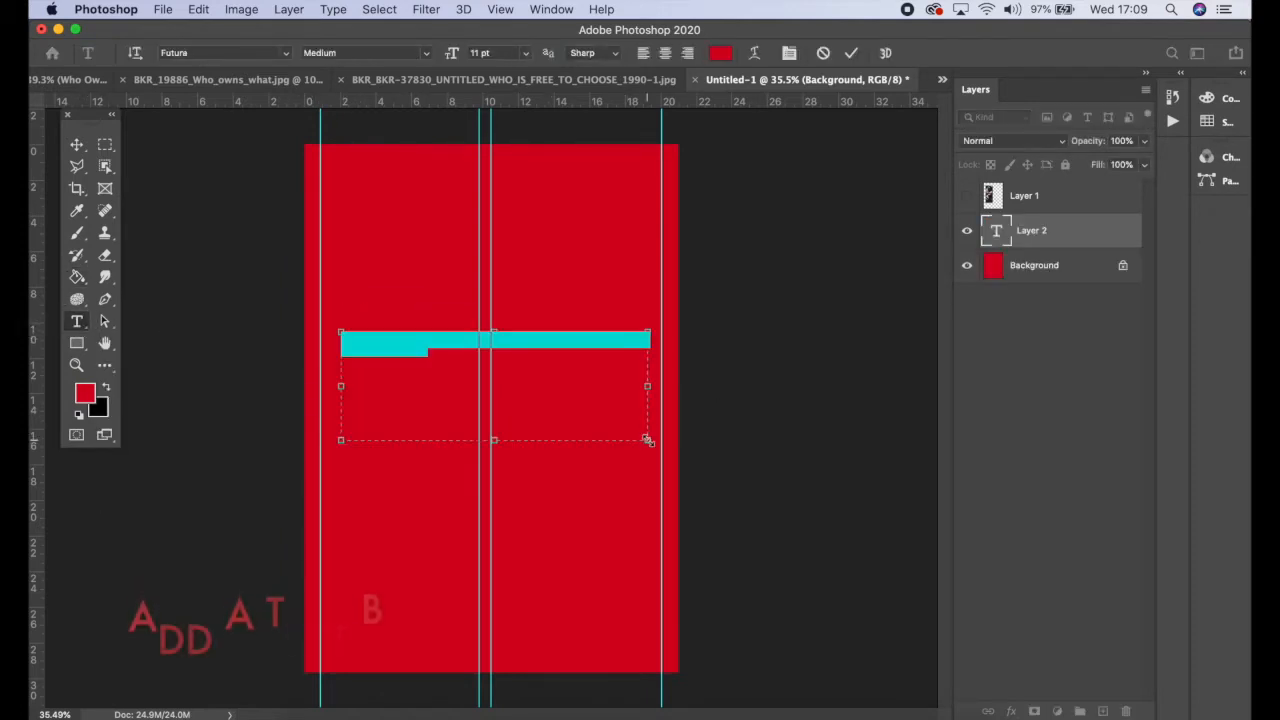
left_click(720, 53)
left_click_drag(391, 420, 310, 273)
left_click(700, 277)
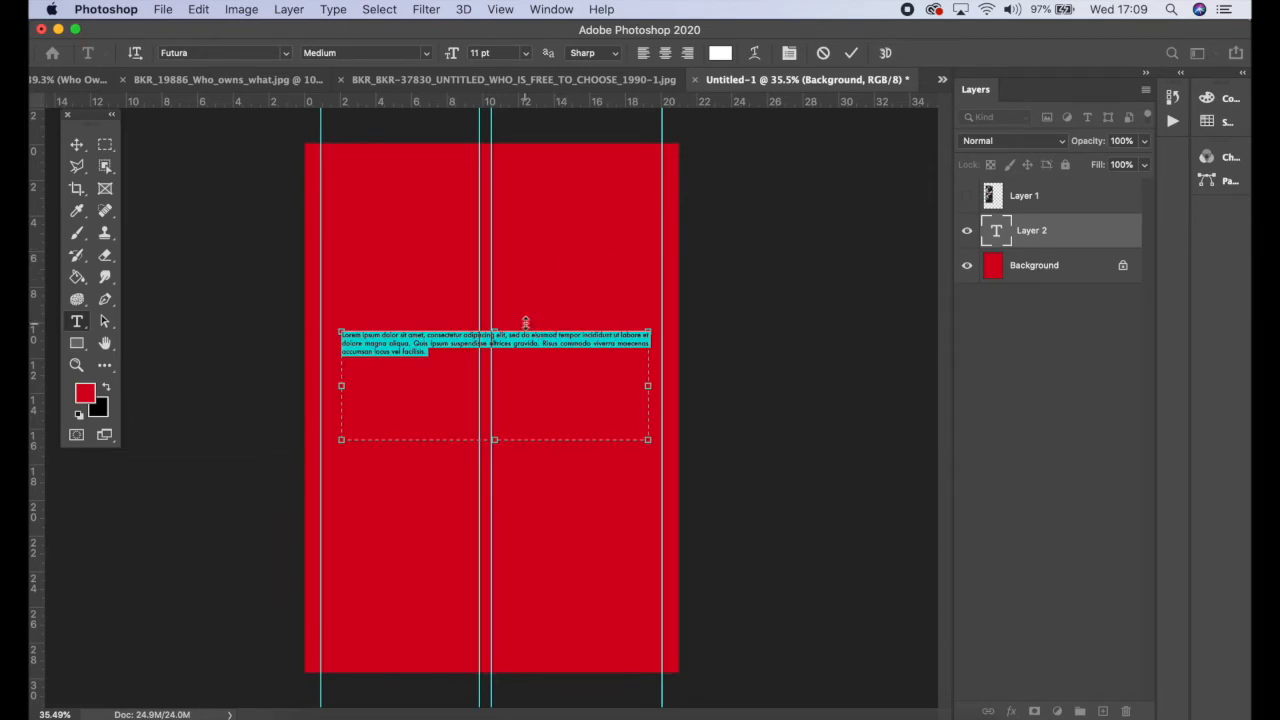
Step: Replace the placeholder text with 'BARBARA' and set its size to 72 pt
key("BackSpace")
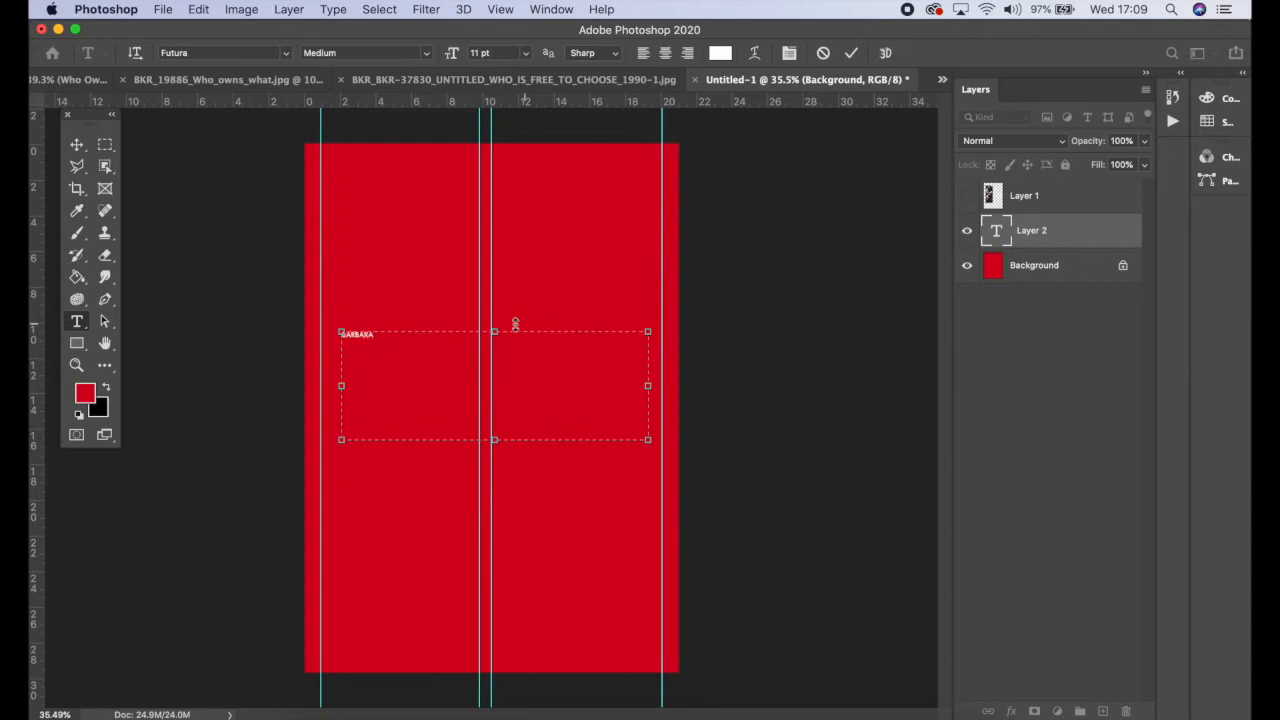
left_click_drag(376, 335, 285, 328)
left_click(526, 53)
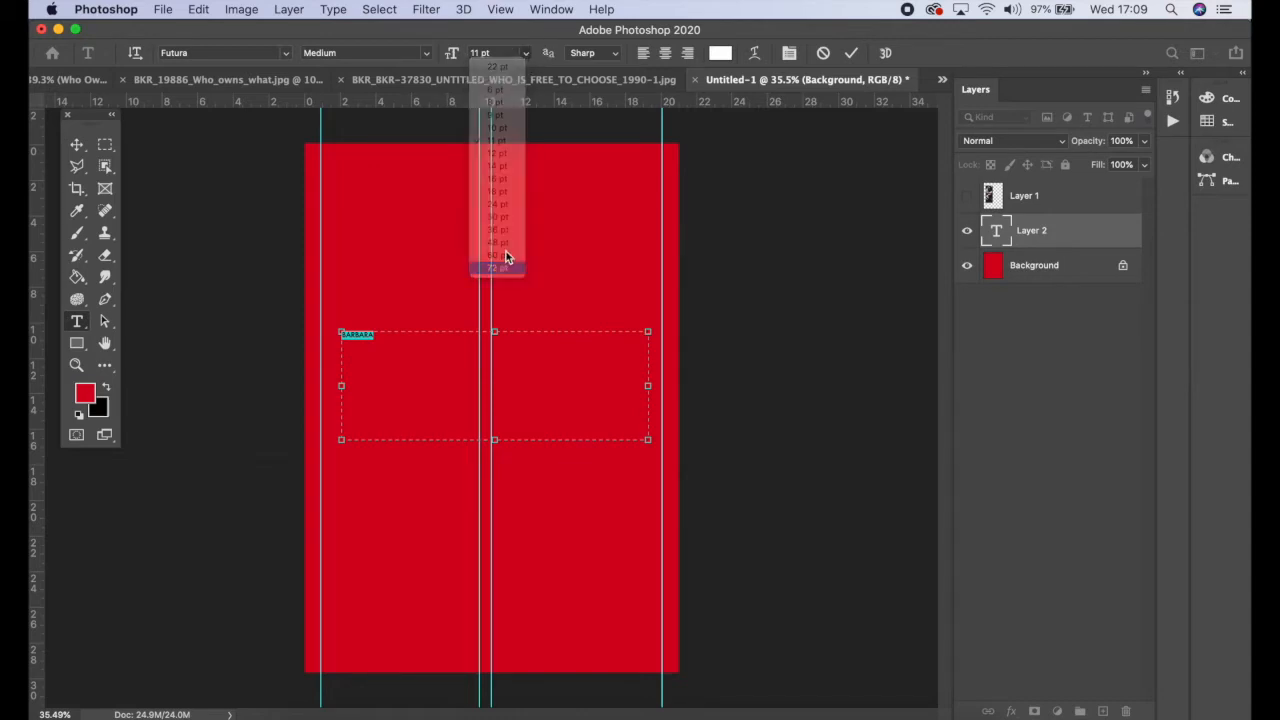
left_click(507, 269)
Step: Enlarge the 'BARBARA' text to 107 pt so it spans the margins
left_click(526, 53)
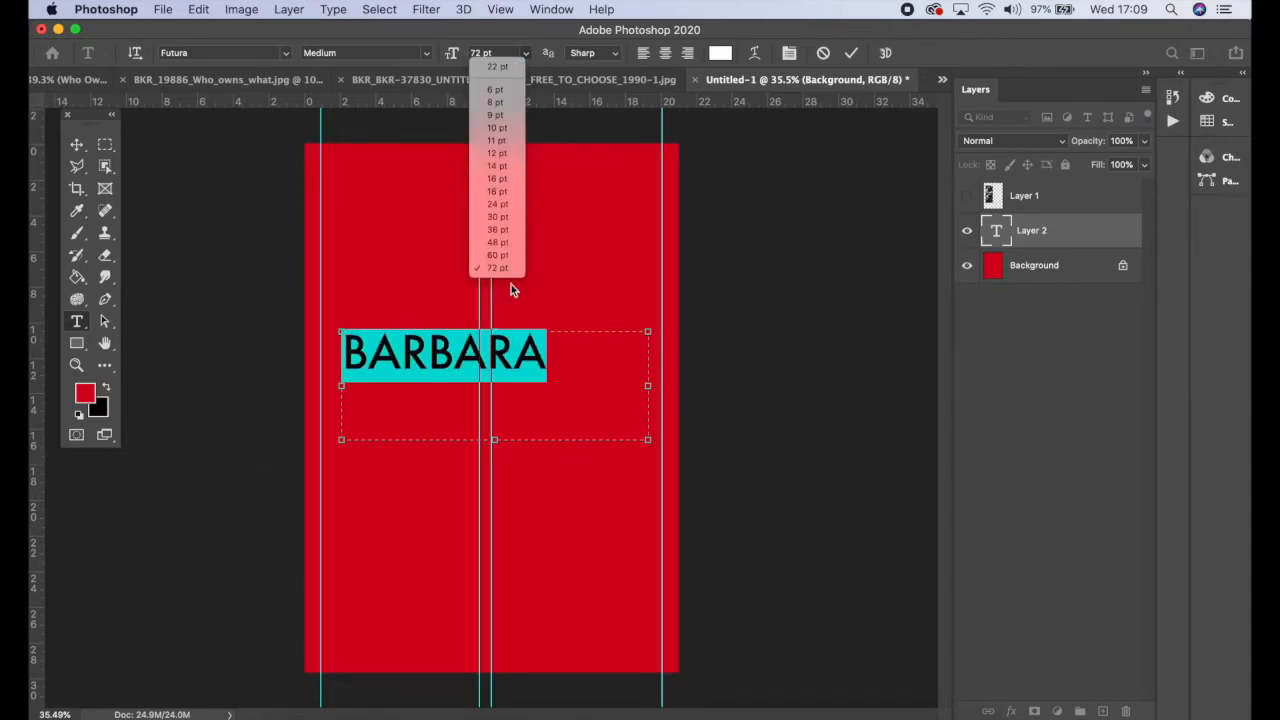
left_click(527, 57)
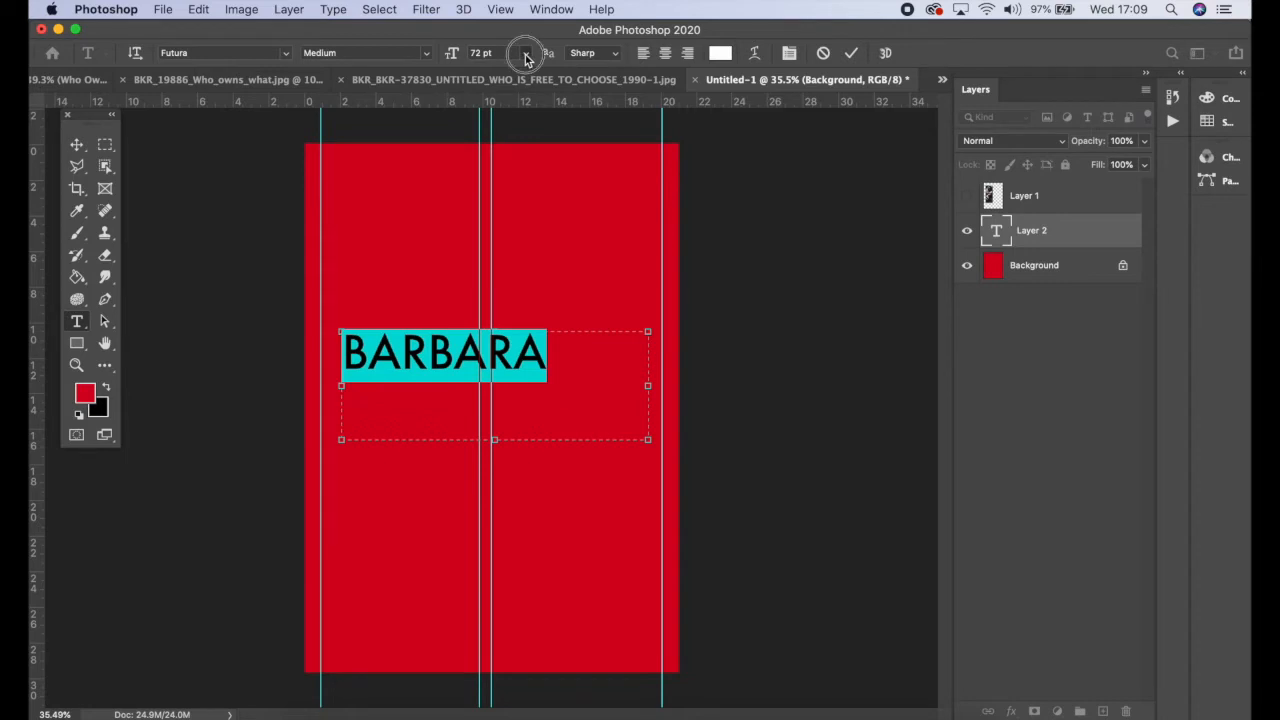
left_click(526, 54)
left_click(505, 262)
left_click(526, 53)
left_click(500, 268)
left_click(453, 55)
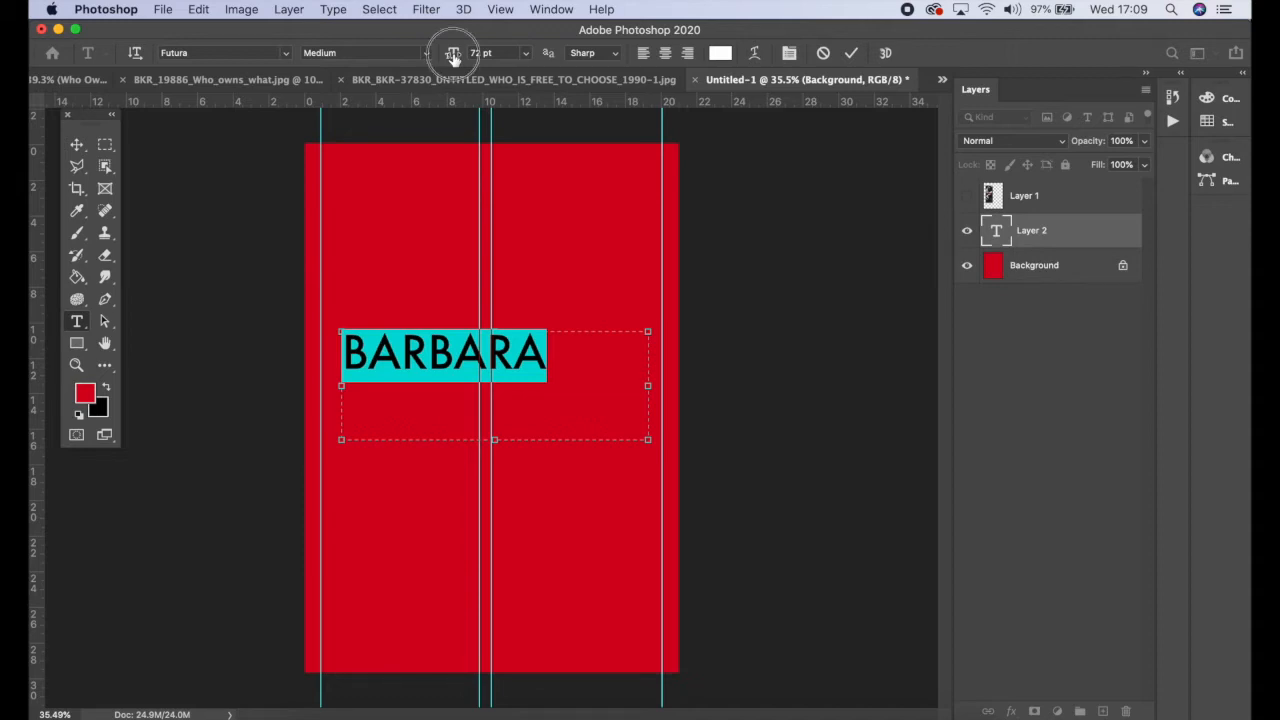
left_click_drag(453, 55, 482, 55)
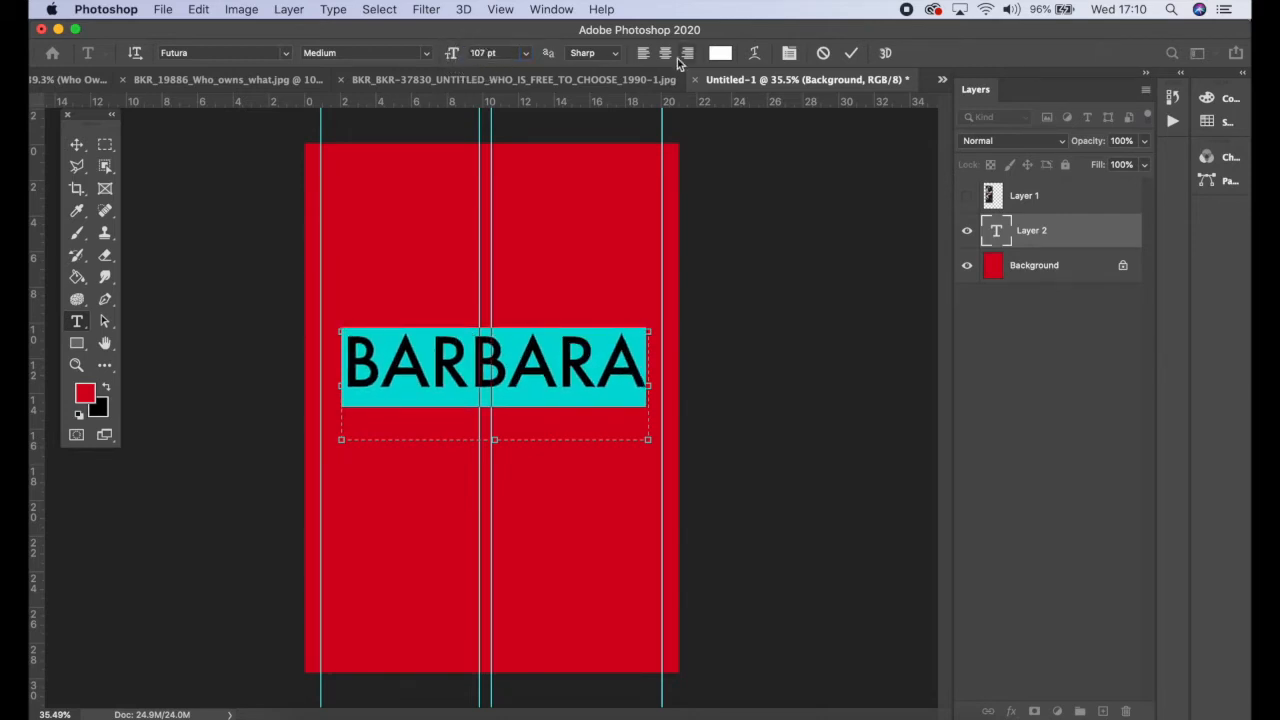
Step: Open the Character and Paragraph panels and position them beside the canvas
left_click(790, 58)
left_click_drag(787, 495, 888, 135)
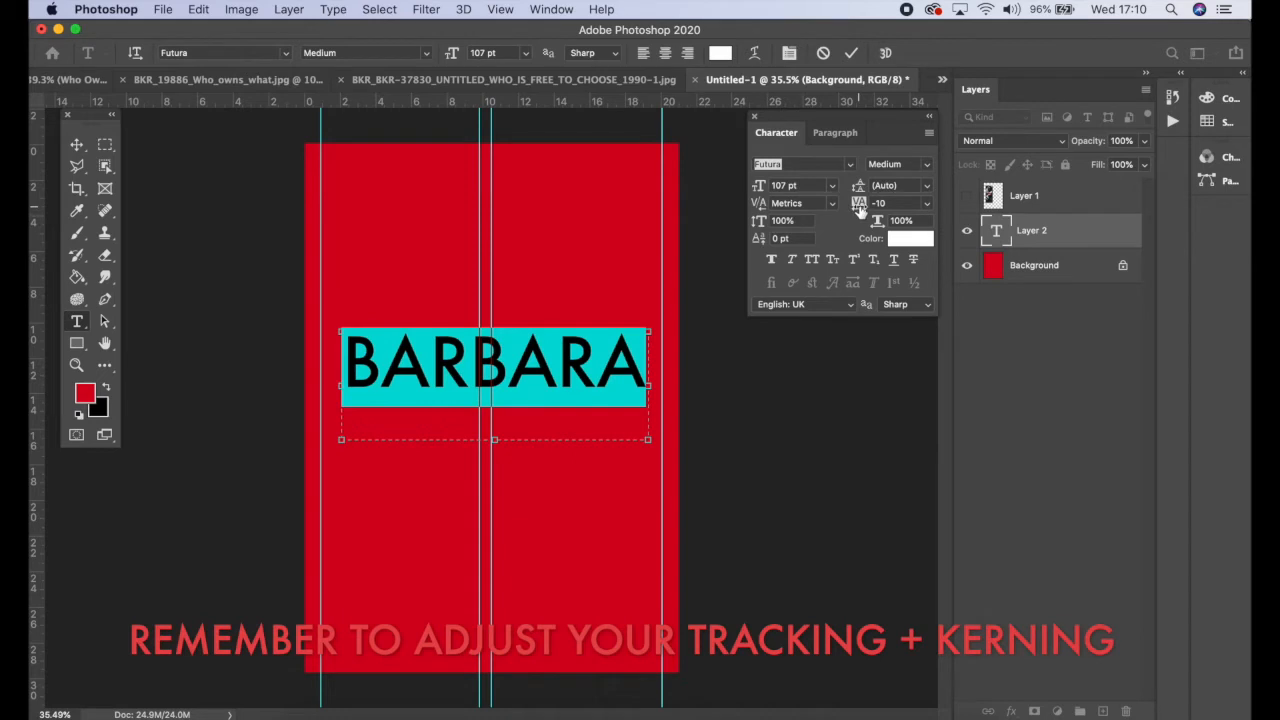
Step: Set the tracking of 'BARBARA' to -60 and commit the text
left_click(927, 204)
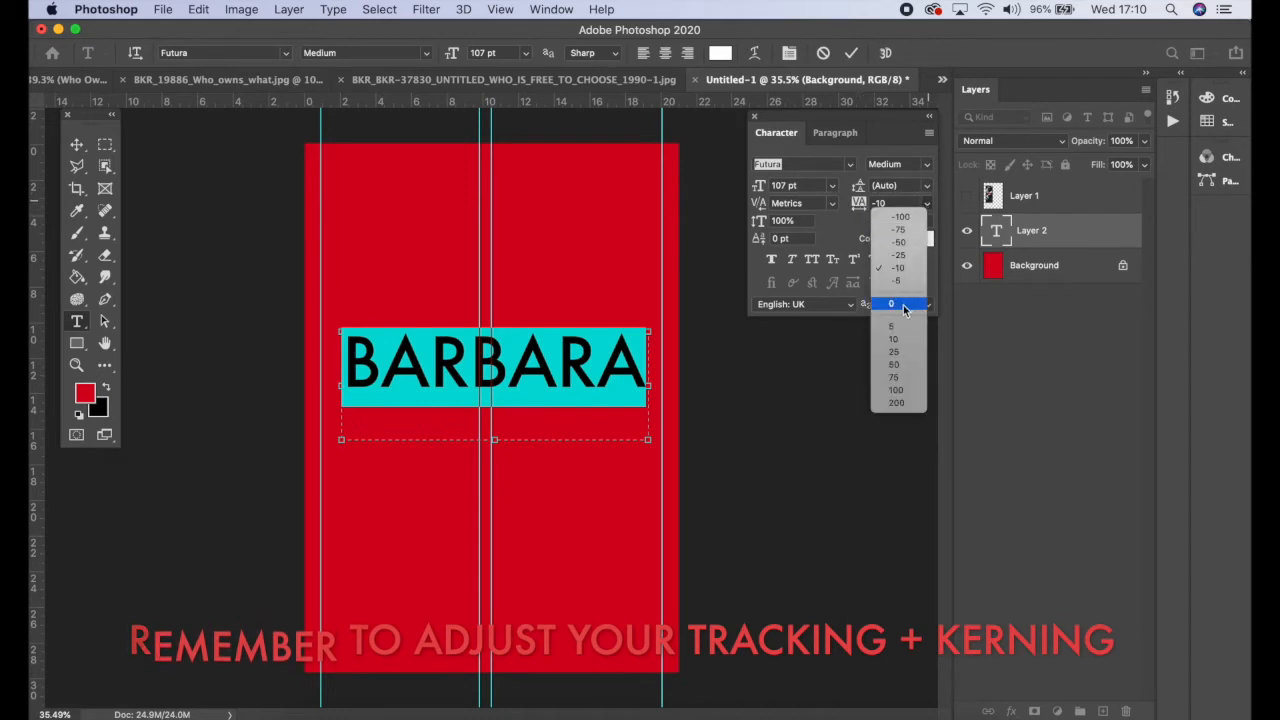
left_click(621, 372)
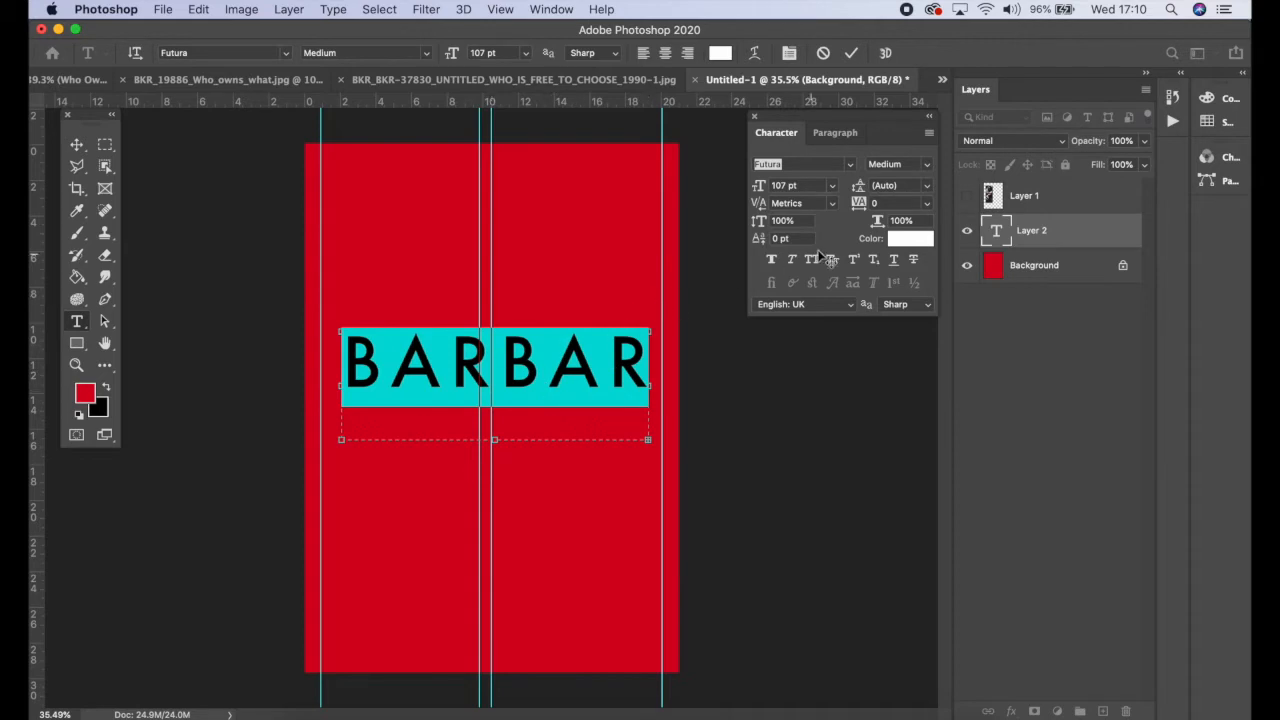
left_click(862, 208)
left_click_drag(862, 208, 860, 210)
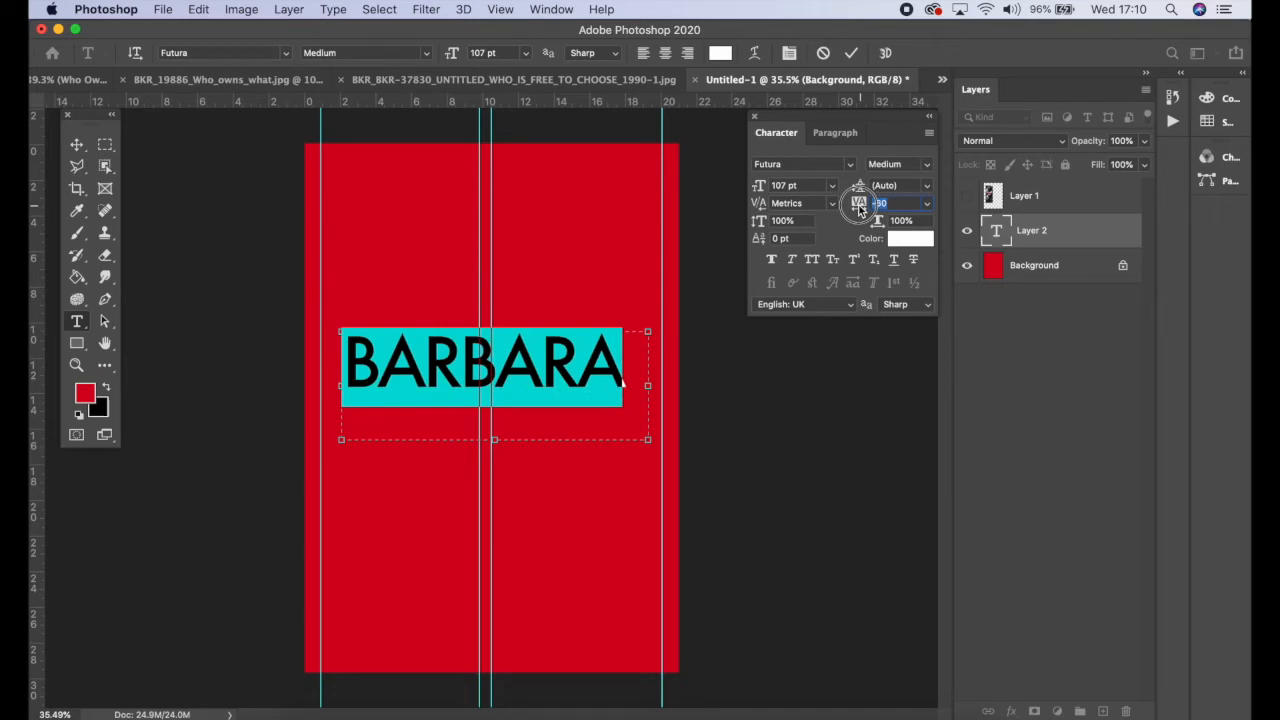
left_click_drag(859, 208, 859, 210)
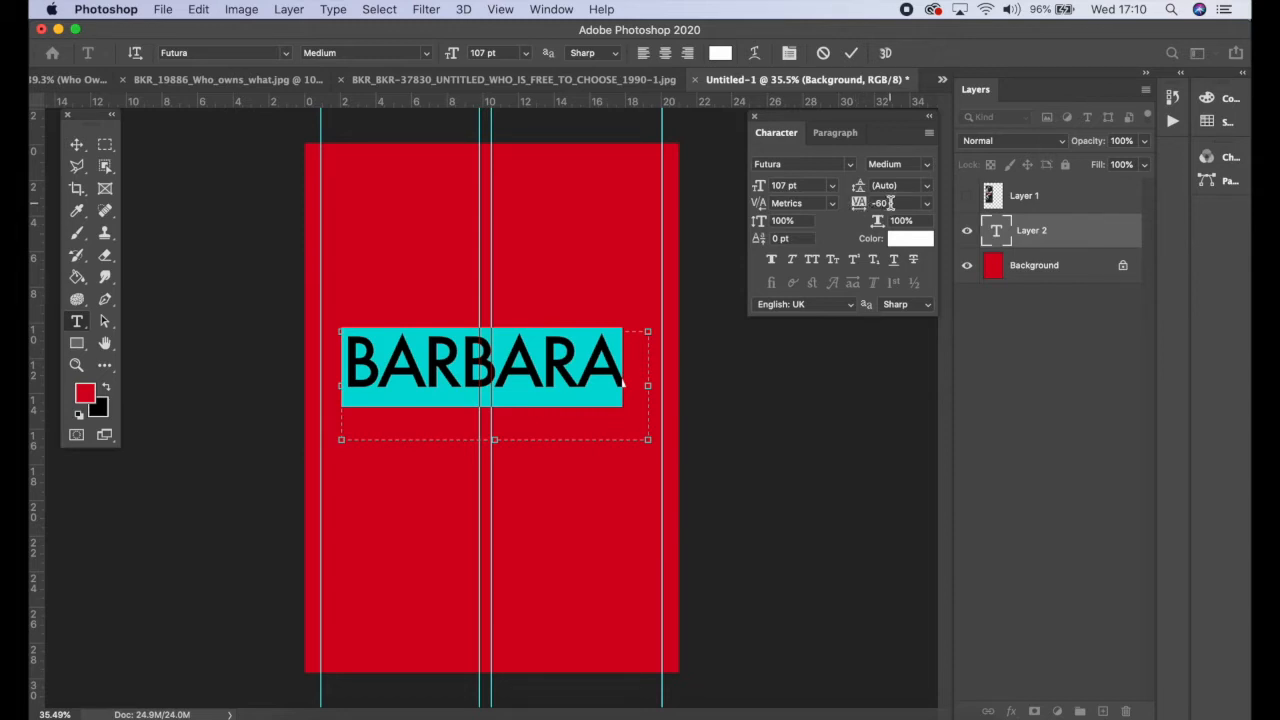
left_click(852, 56)
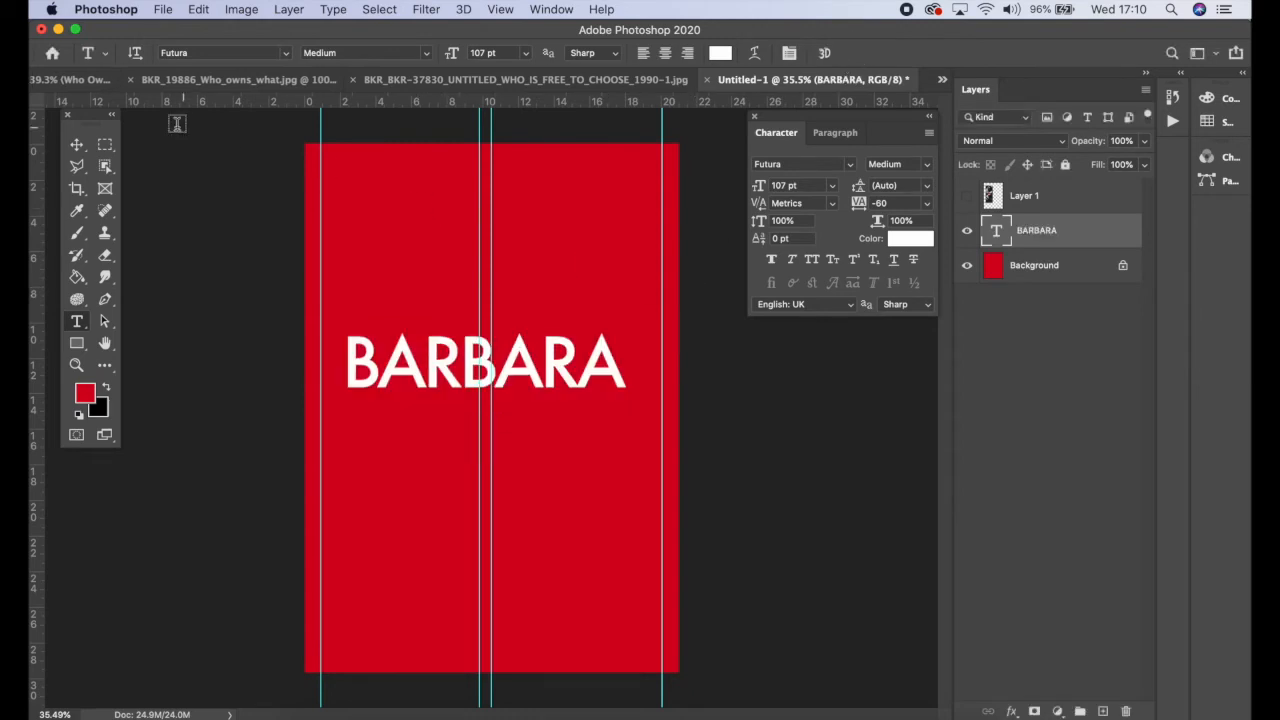
Step: Rotate the 'BARBARA' text layer by -90° so it reads vertically up the page
left_click(80, 147)
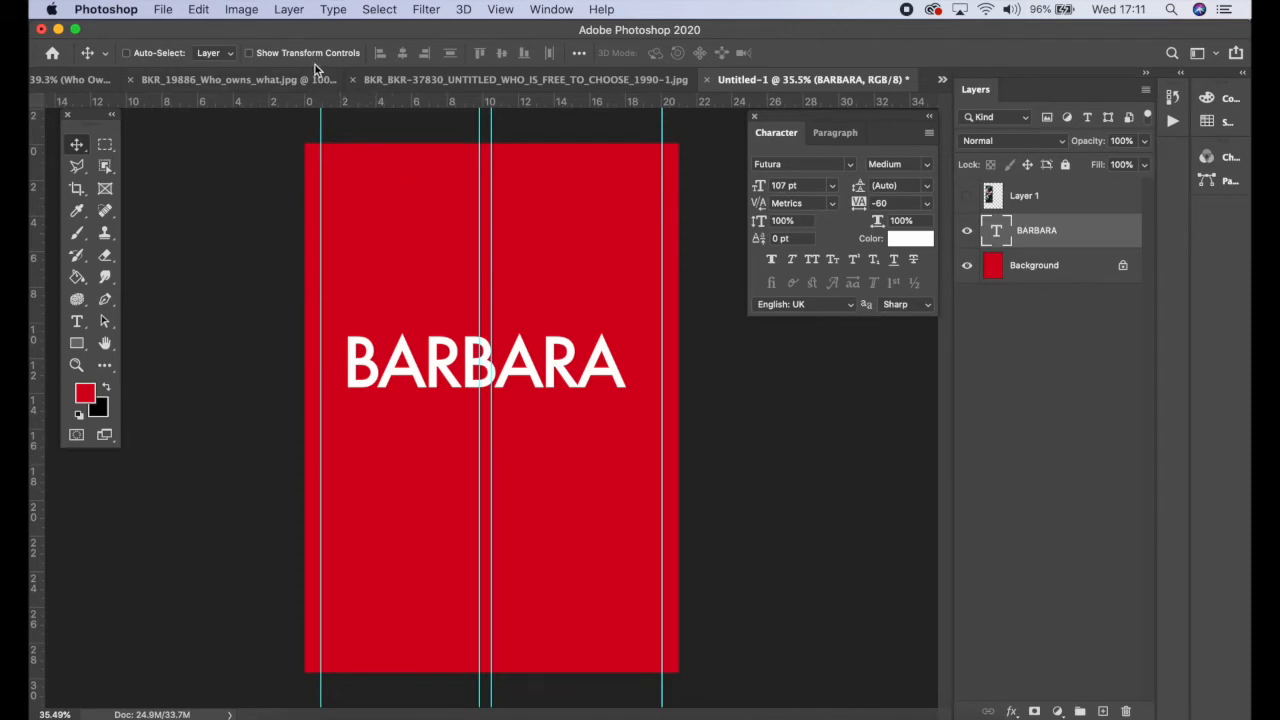
left_click(249, 53)
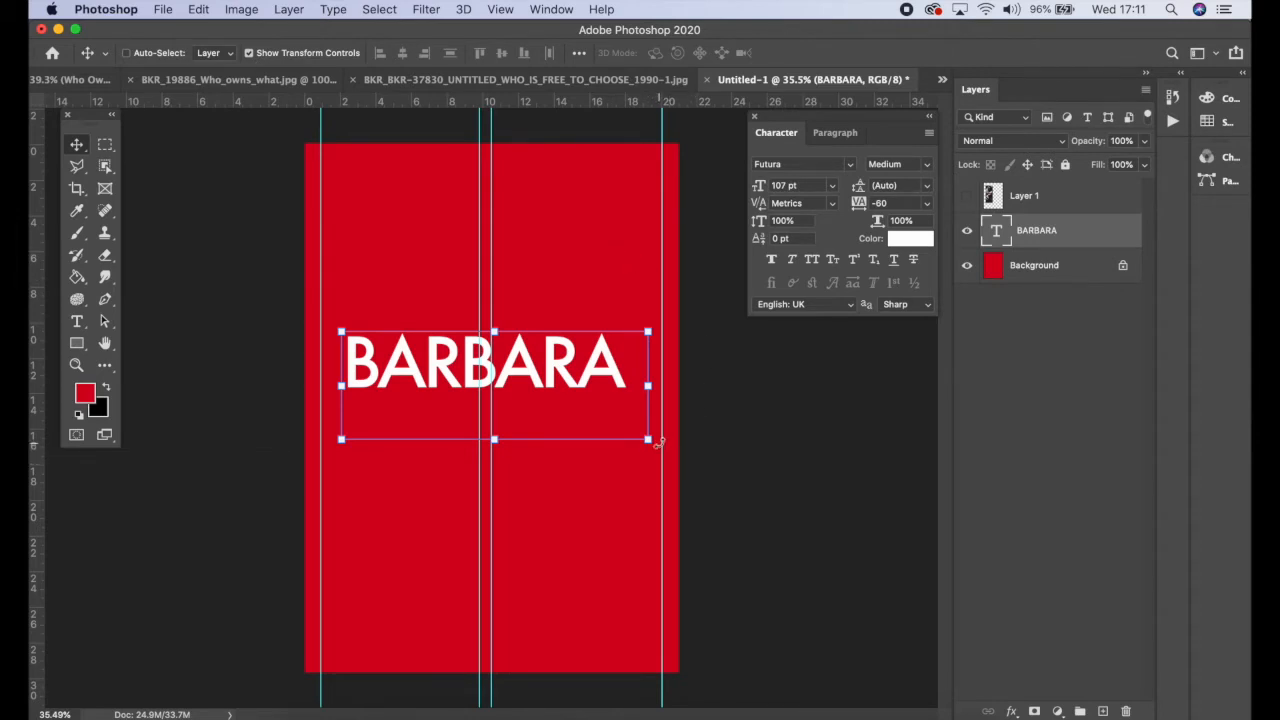
left_click_drag(658, 441, 681, 268)
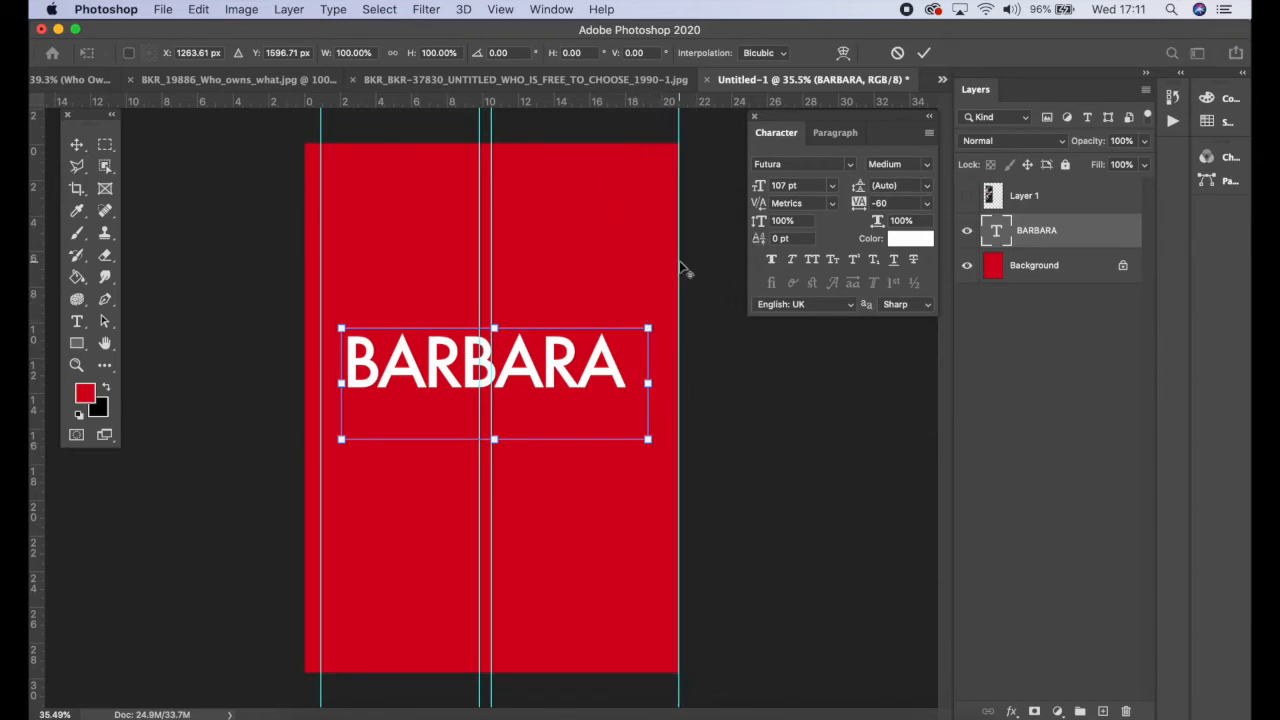
key("super+t")
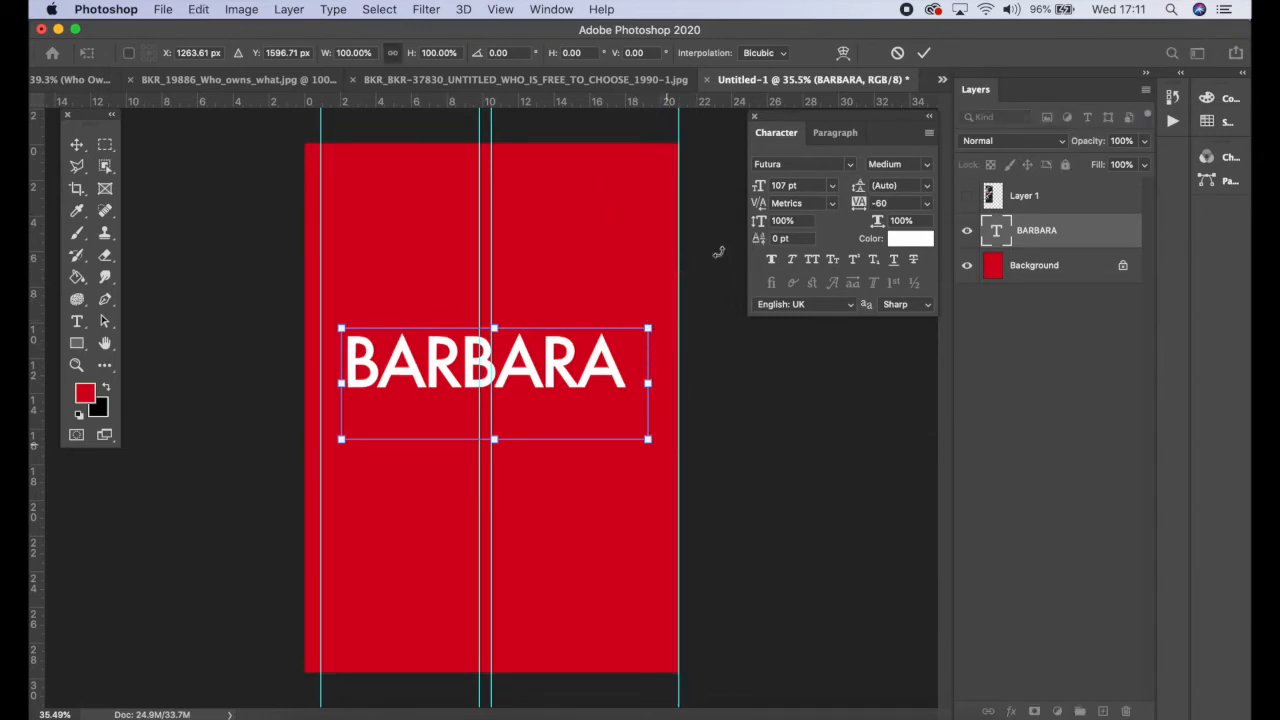
left_click(897, 53)
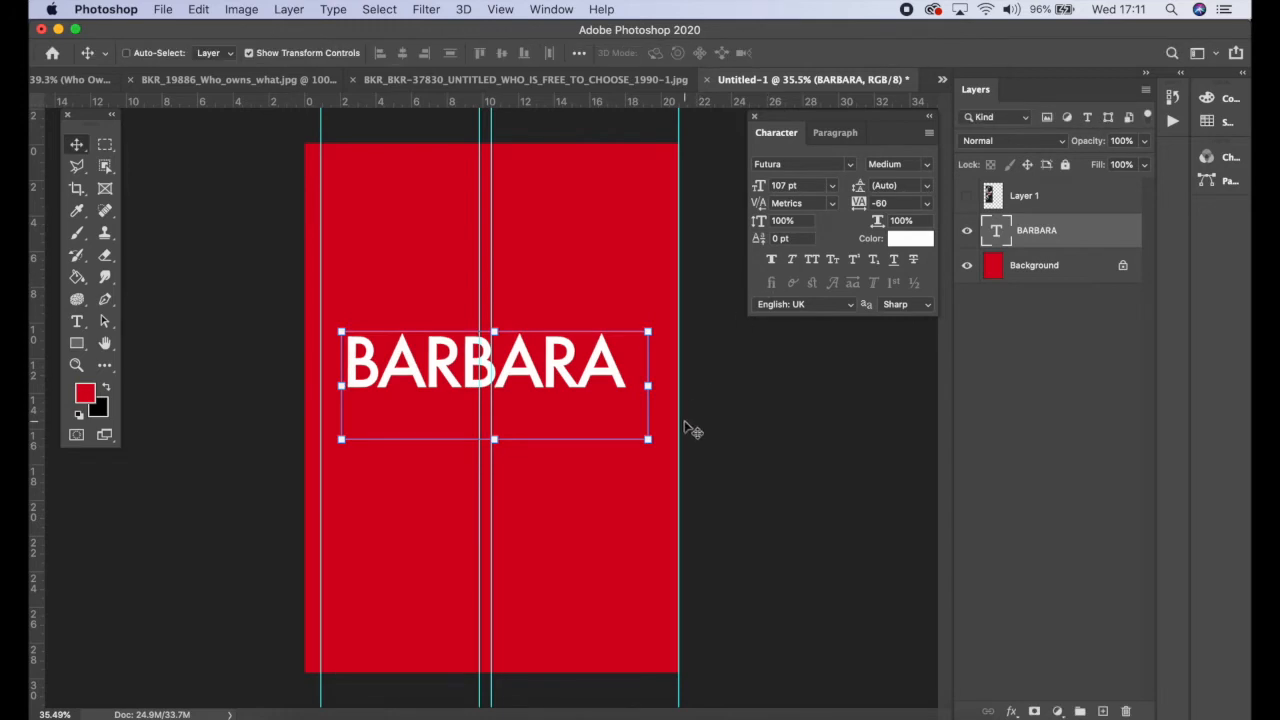
left_click_drag(660, 446, 588, 177)
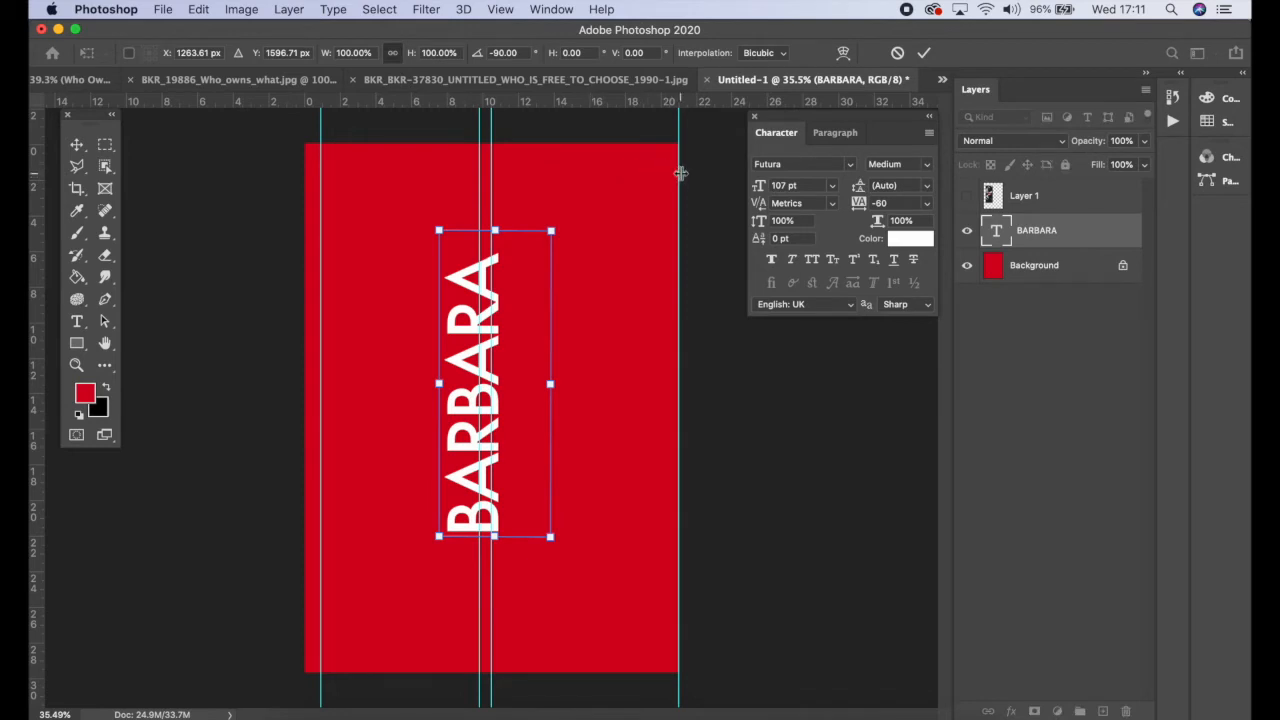
left_click(923, 52)
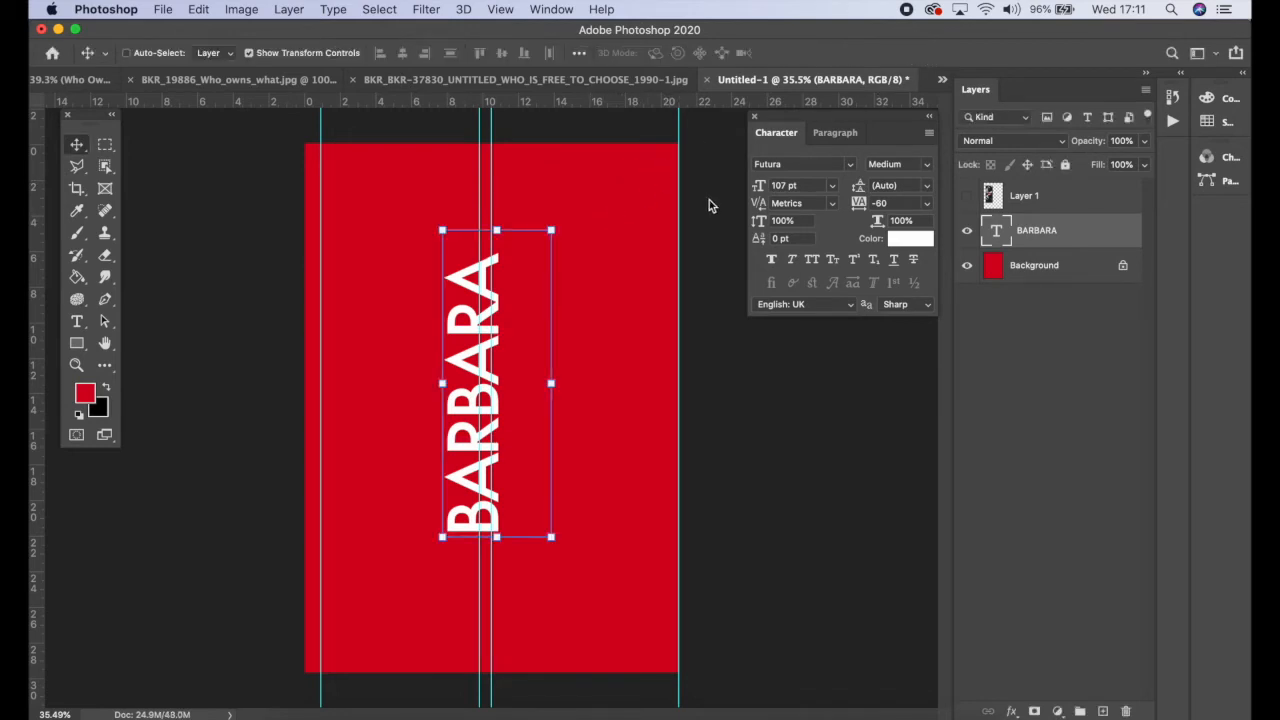
Step: Shift the right guide slightly inward and move the vertical 'BARBARA' to the lower left against the left guide
left_click_drag(679, 228, 666, 222)
left_click_drag(465, 342, 348, 421)
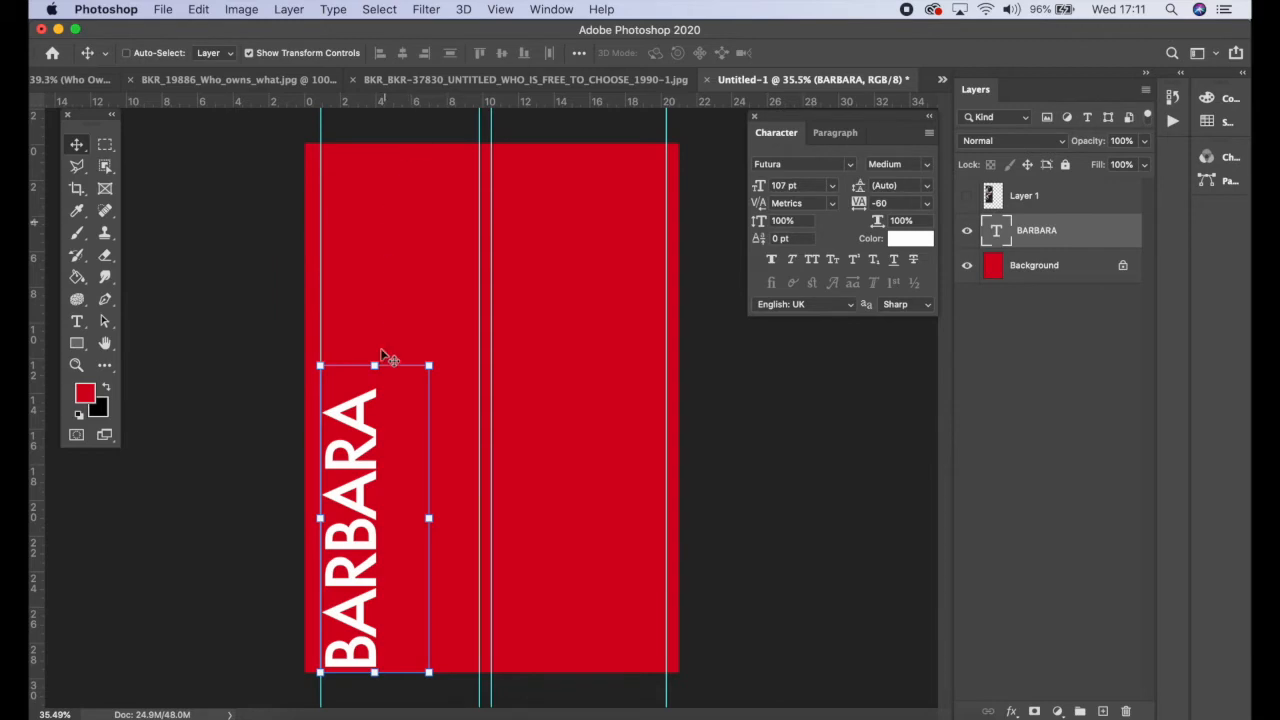
Step: Enlarge the 'BARBARA' text to 195 pt so it runs almost the full page height
left_click(85, 331)
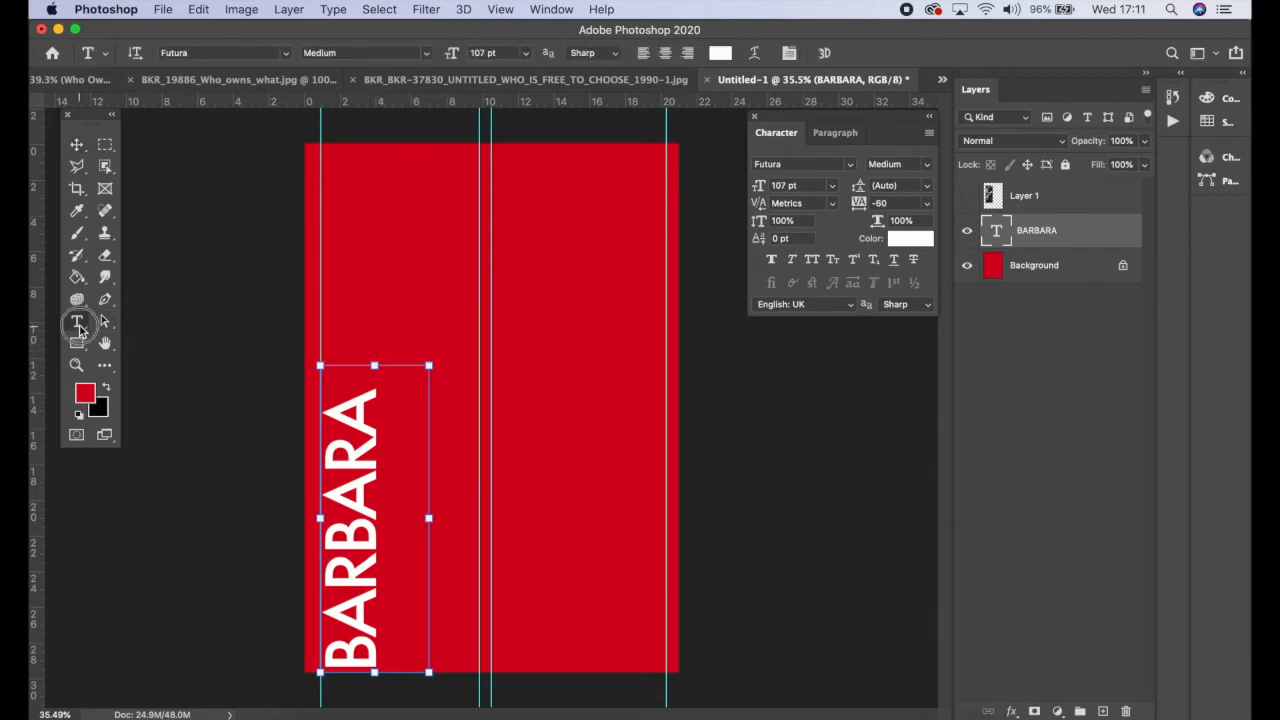
left_click(76, 328)
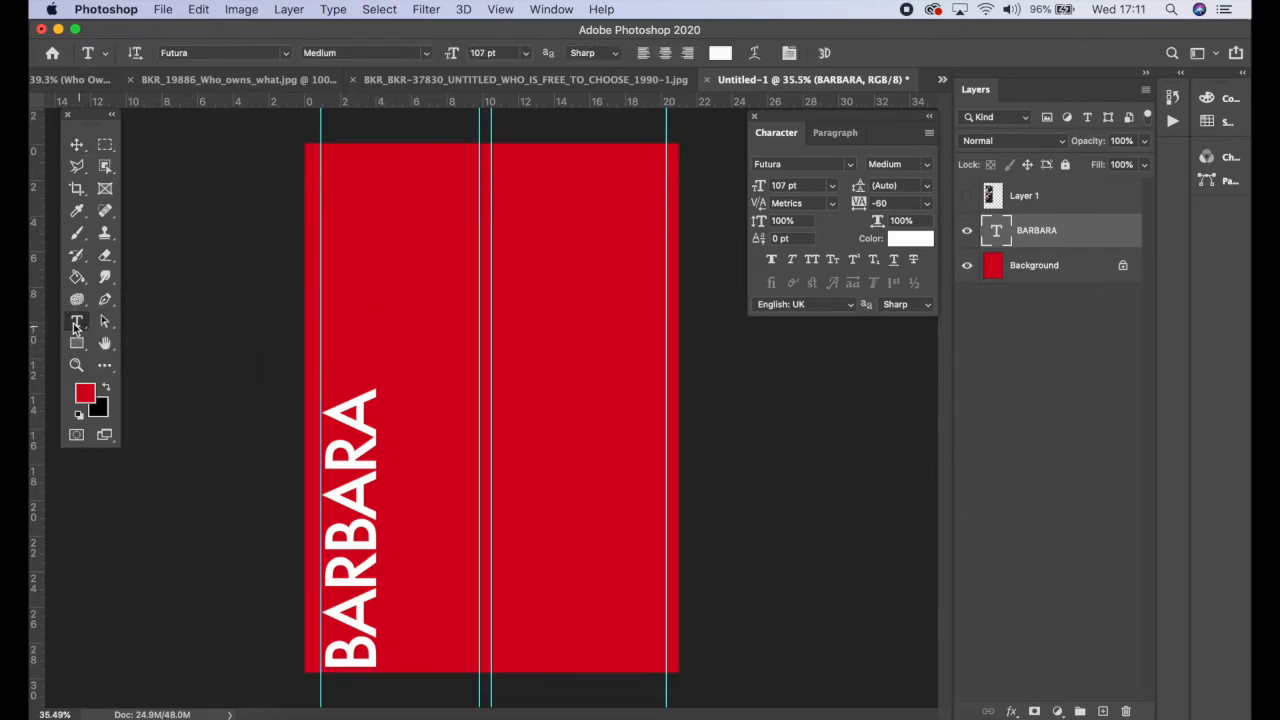
double_click(329, 466)
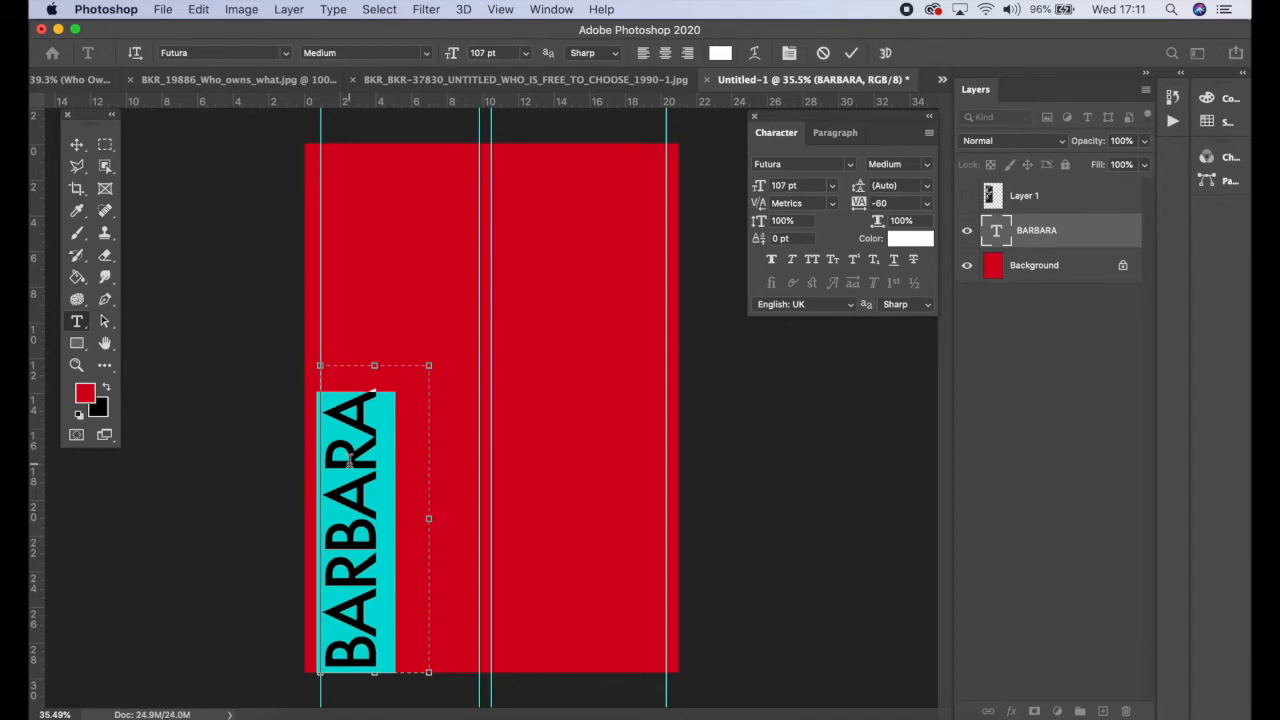
left_click_drag(429, 367, 451, 143)
mouse_move(453, 58)
left_mouse_down()
mouse_move(510, 57)
mouse_move(469, 55)
left_mouse_up()
left_click(856, 56)
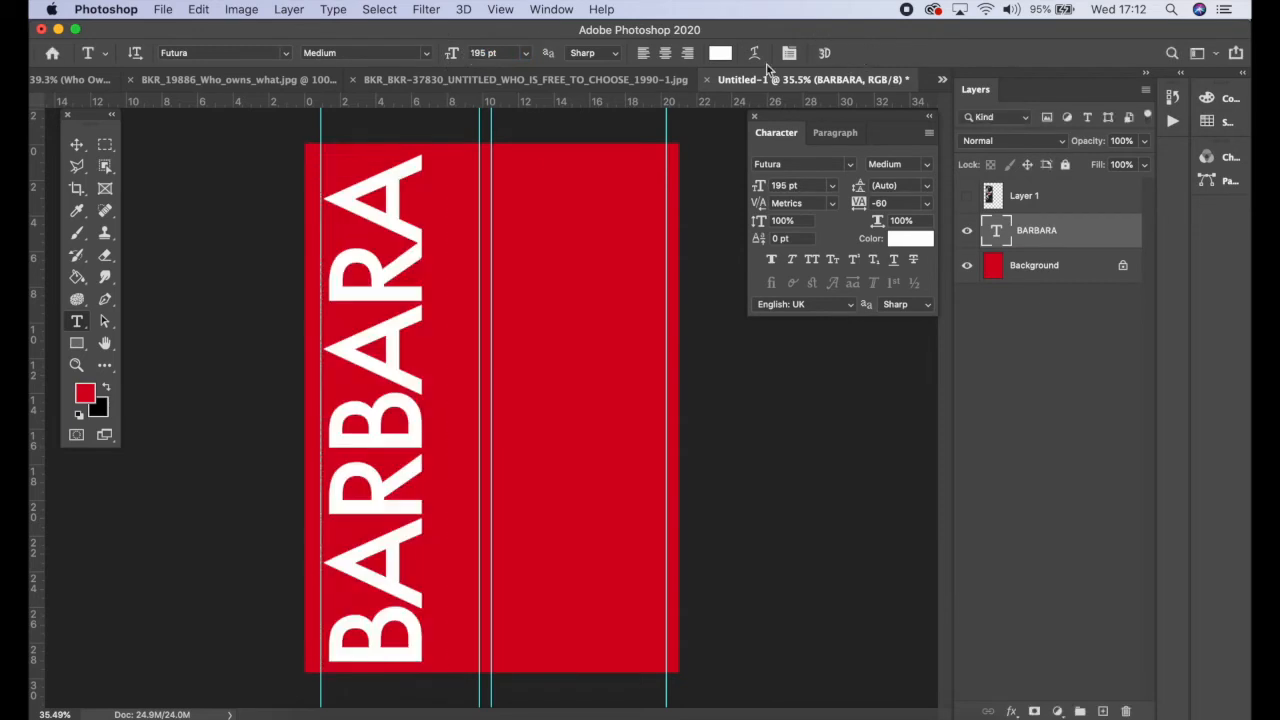
Step: Scale 'BARBARA' up slightly and nudge it up and left so it fills the page height
left_click(76, 145)
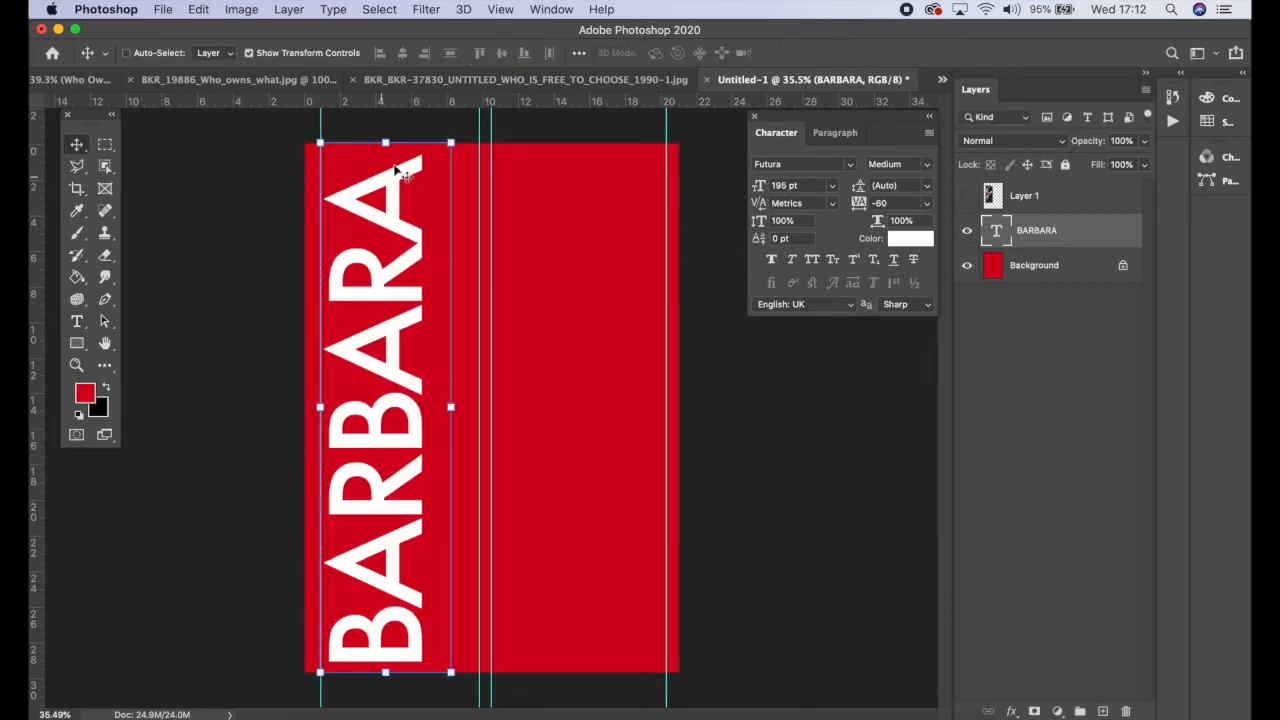
mouse_move(451, 143)
left_mouse_down()
mouse_move(471, 120)
mouse_move(432, 192)
mouse_move(462, 127)
mouse_move(470, 136)
mouse_move(461, 127)
left_mouse_up()
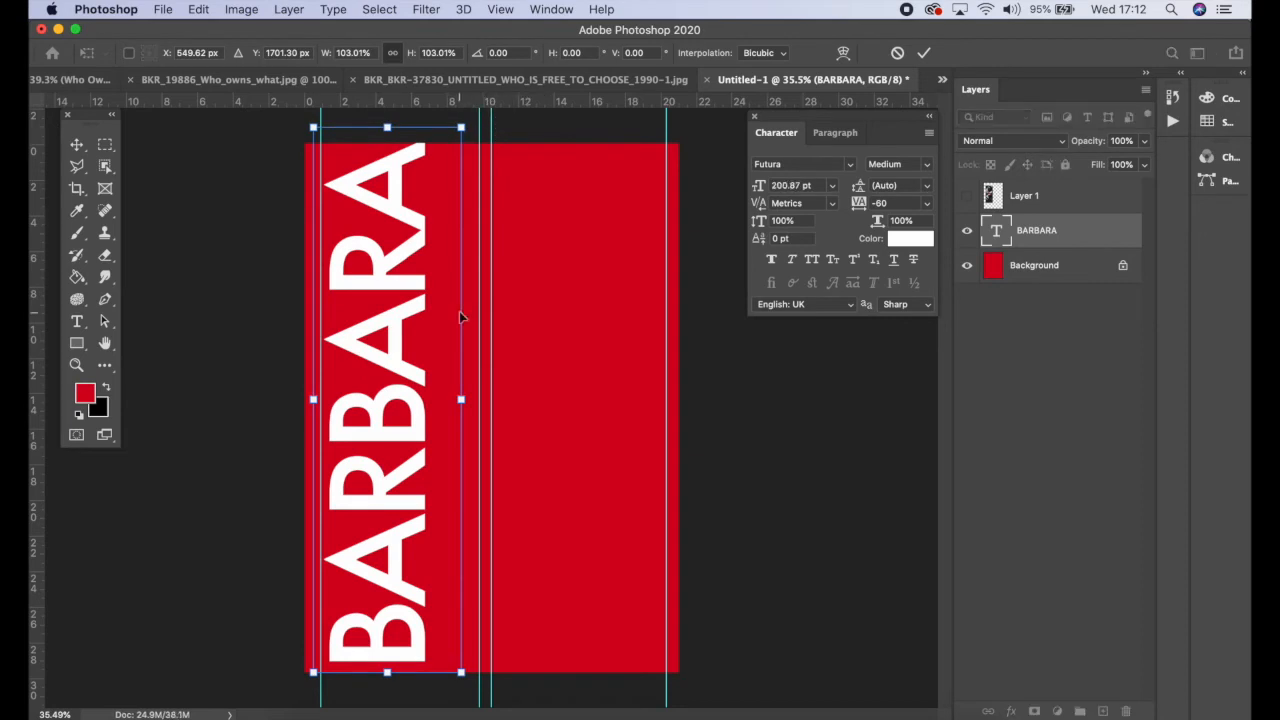
left_click_drag(461, 673, 468, 692)
key("shift+Up")
key("shift+Up")
key("shift+Up")
key("shift+Up")
key("shift+Left")
key("shift+Left")
key("shift+Left")
key("shift+Left")
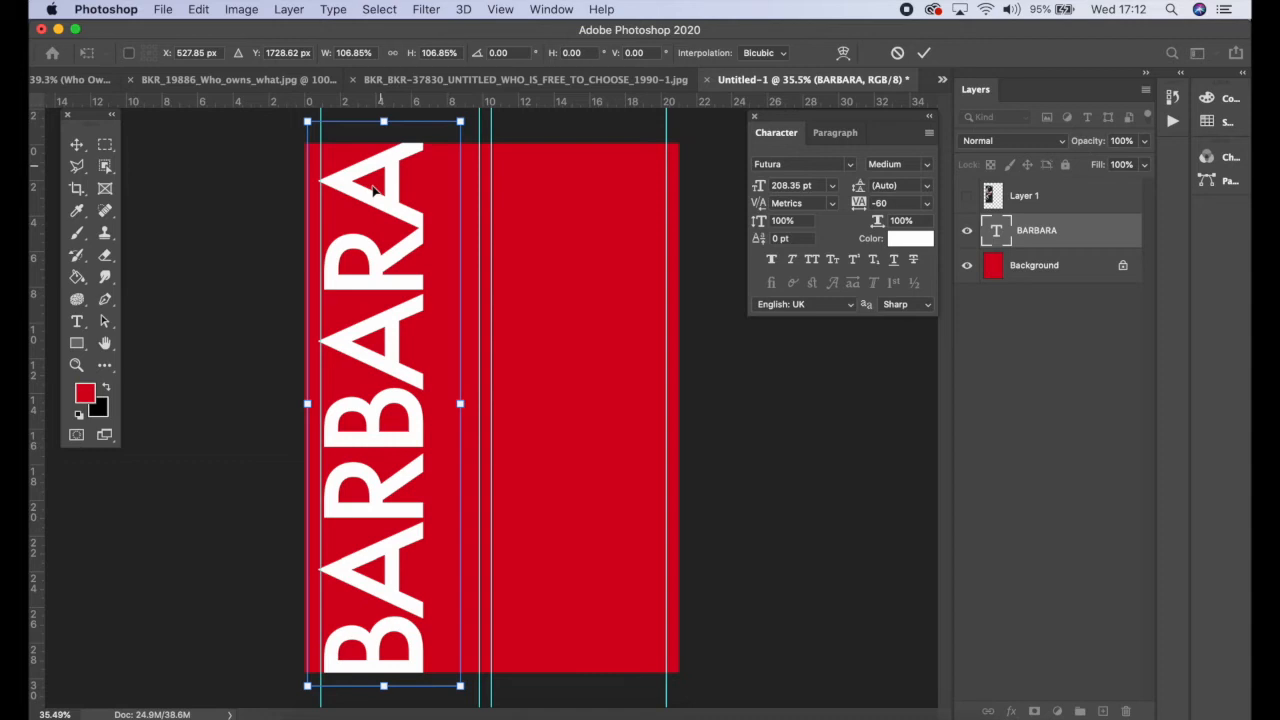
left_click(921, 55)
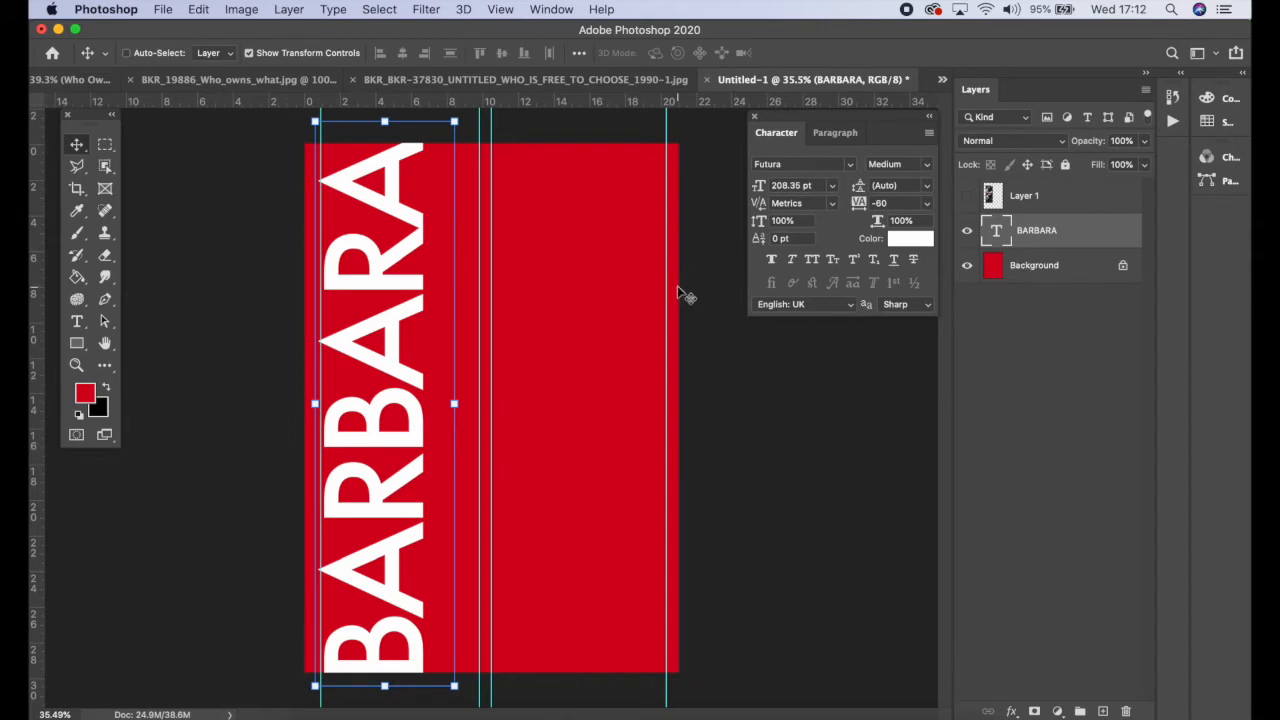
Step: Duplicate the 'BARBARA' layer and move the copy to the right beside the original
left_click_drag(405, 402, 390, 380)
left_click_drag(1066, 235, 1103, 710)
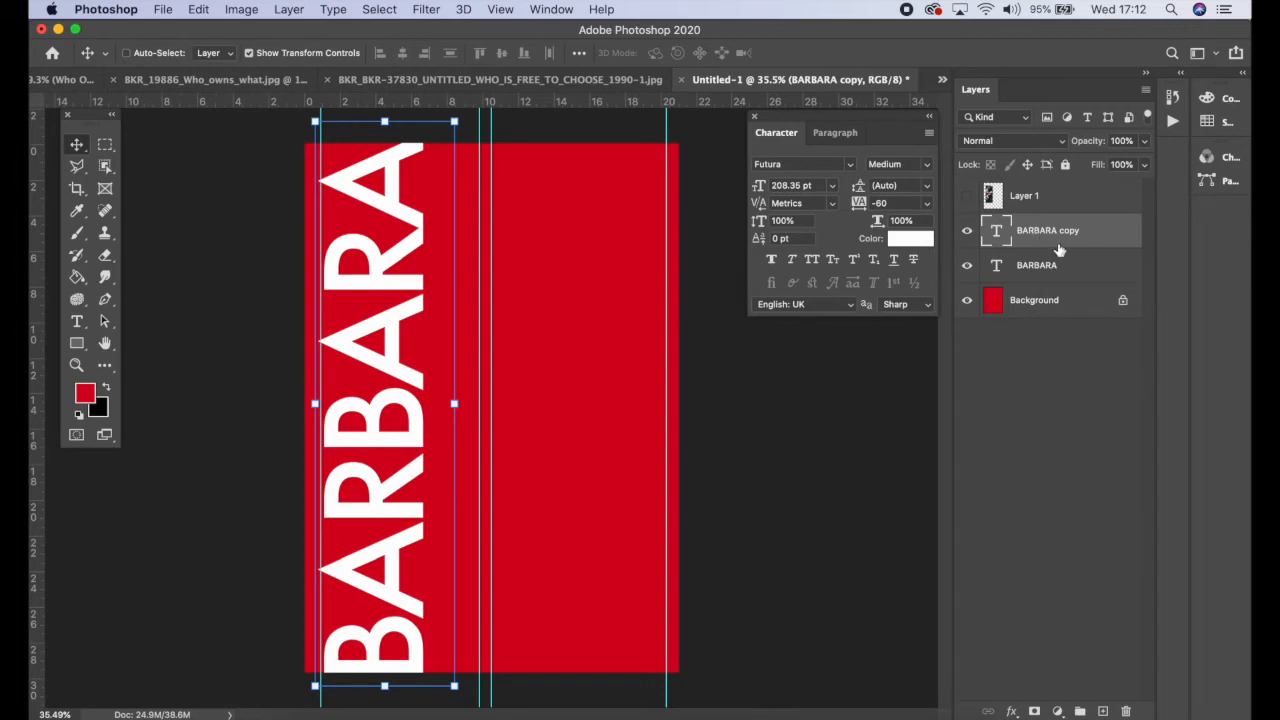
left_click_drag(386, 278, 490, 265)
double_click(490, 265)
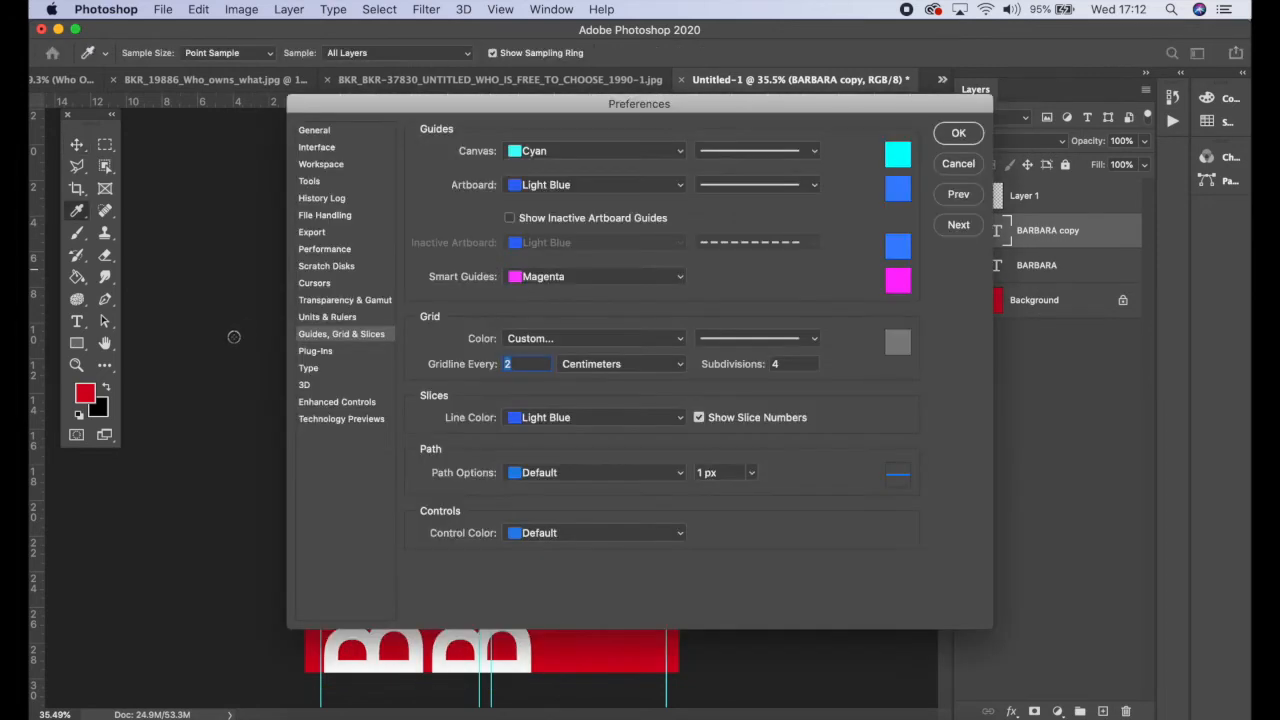
left_click(958, 164)
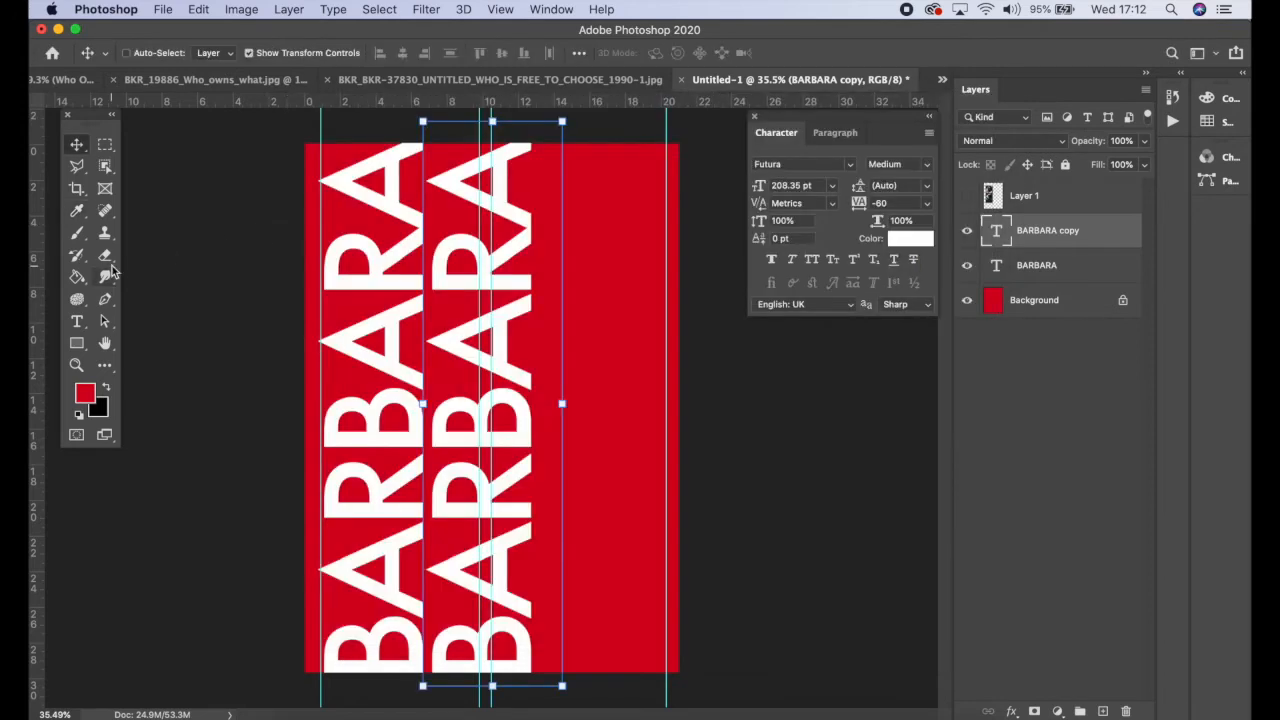
Step: Replace the copied text with 'KRUGER' and commit it
left_click(79, 326)
left_click(455, 167)
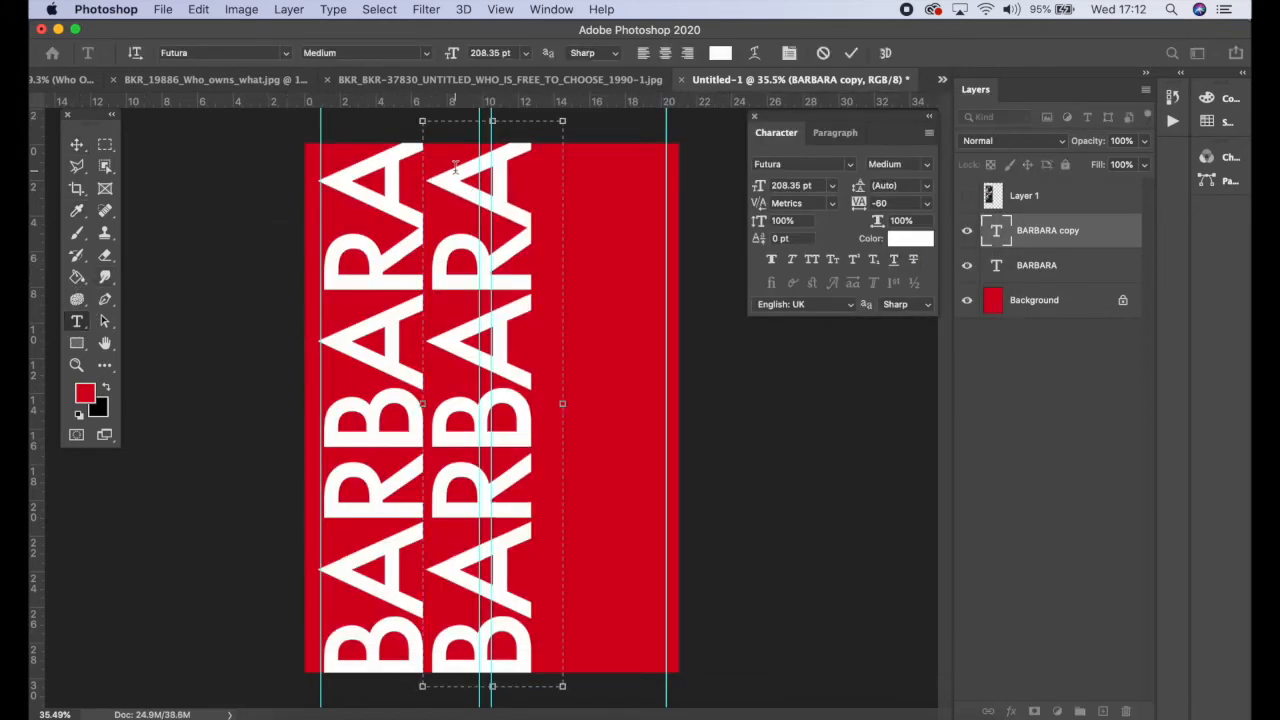
key("BackSpace")
key("BackSpace")
key("BackSpace")
key("BackSpace")
key("BackSpace")
key("BackSpace")
key("BackSpace")
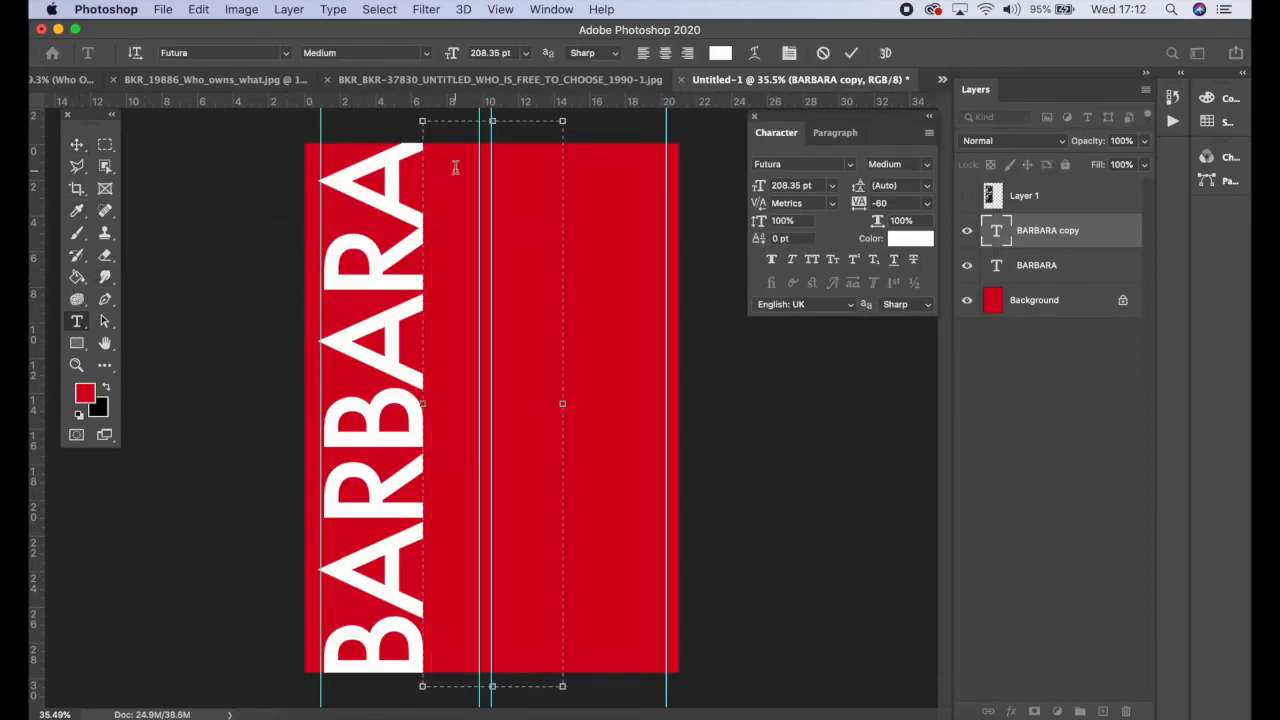
type("KRUGER")
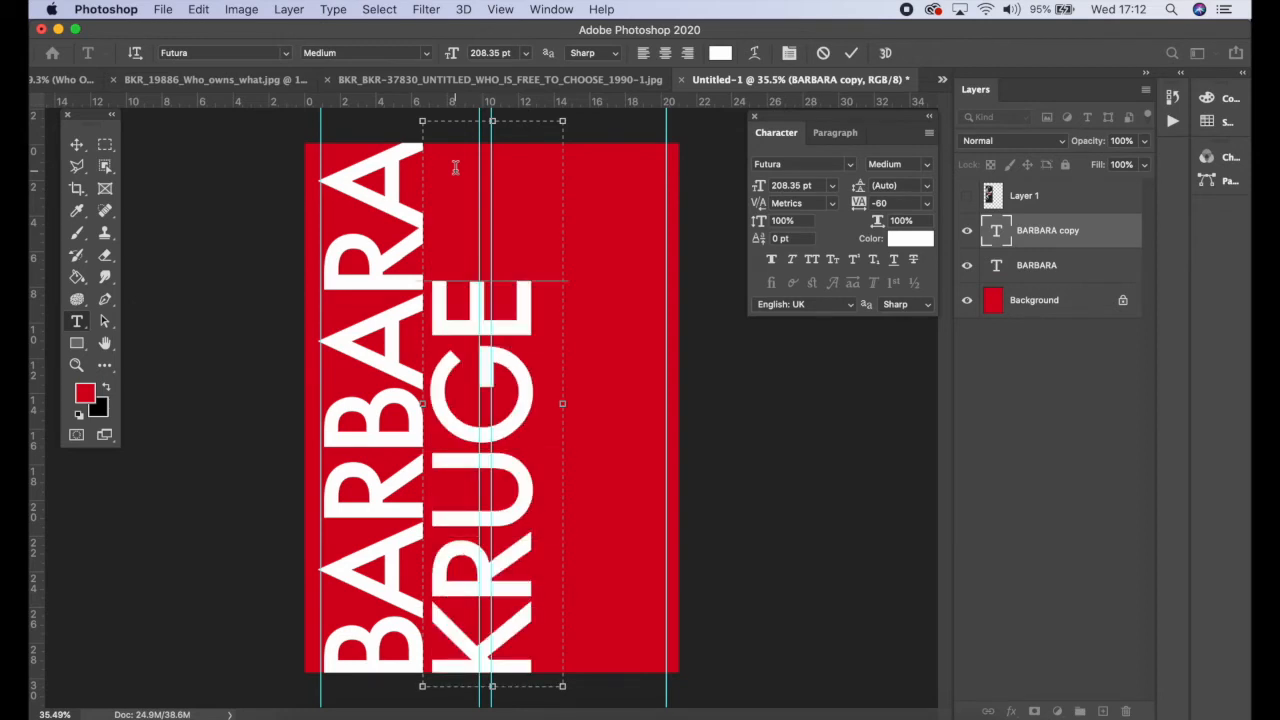
left_click(855, 52)
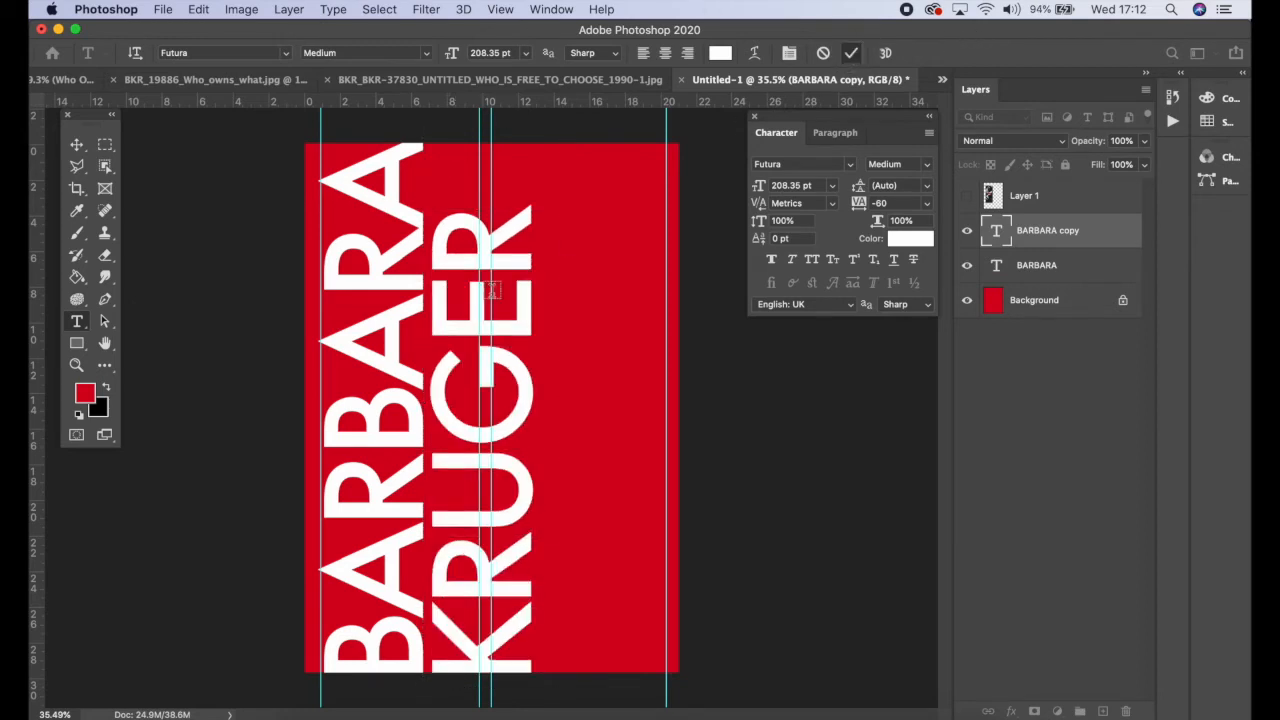
Step: Nudge 'KRUGER' to the left and turn on automatic layer selection for the Move tool
left_click(77, 145)
key("Left")
key("Left")
key("Left")
key("Left")
key("Left")
key("Left")
key("Left")
key("Left")
key("Left")
key("Left")
key("Left")
key("Left")
key("Left")
key("Left")
key("Left")
key("Left")
key("Left")
key("Left")
key("Left")
key("Left")
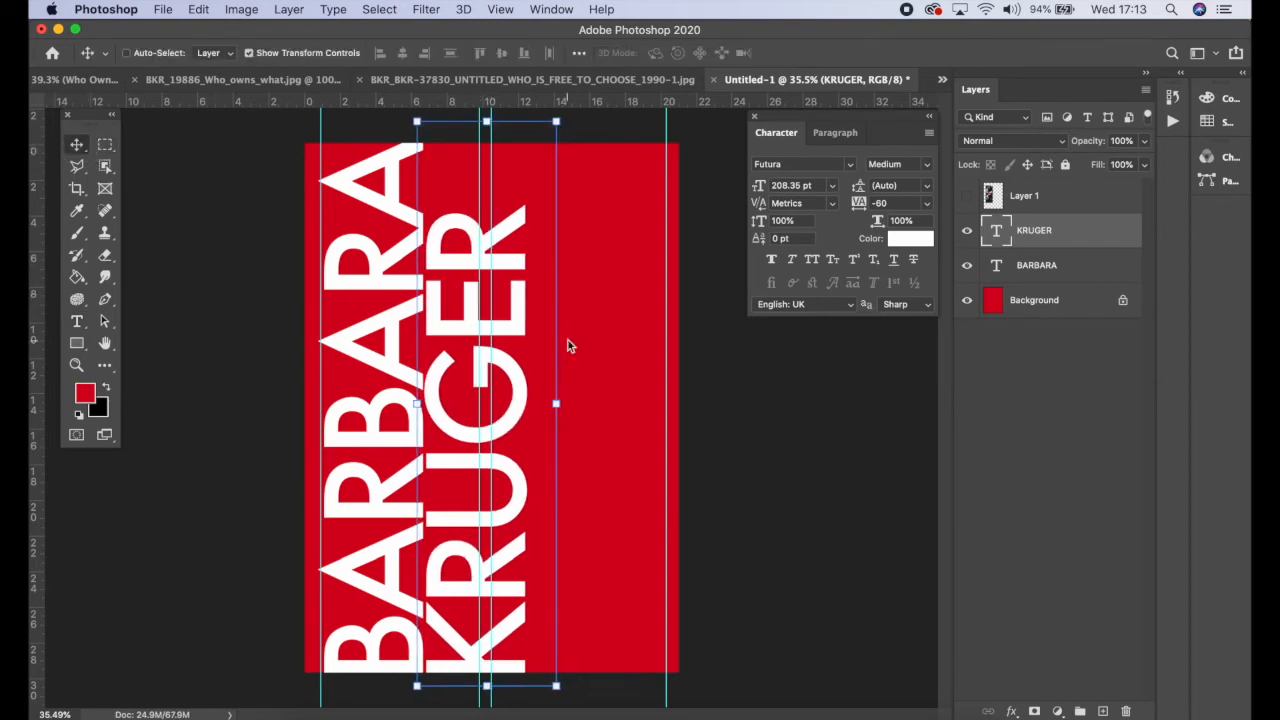
left_click(400, 281)
key("Escape")
left_click(348, 277)
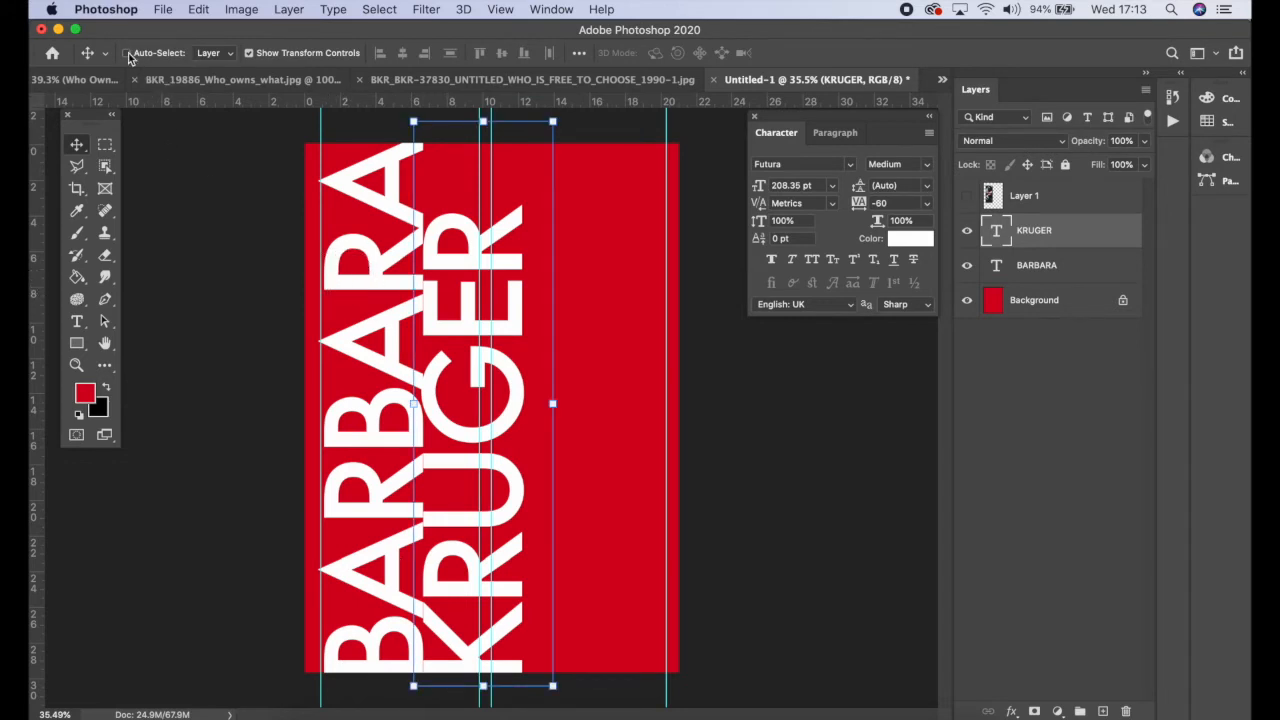
Step: Select 'BARBARA' and nudge it left toward the page edge
left_click(380, 206)
key("Left")
key("Left")
key("Left")
key("Left")
key("Left")
key("Left")
key("Left")
key("Left")
key("Left")
key("Left")
key("Left")
key("Left")
key("Left")
key("Left")
key("Left")
key("Left")
key("Left")
key("Left")
key("Left")
key("Left")
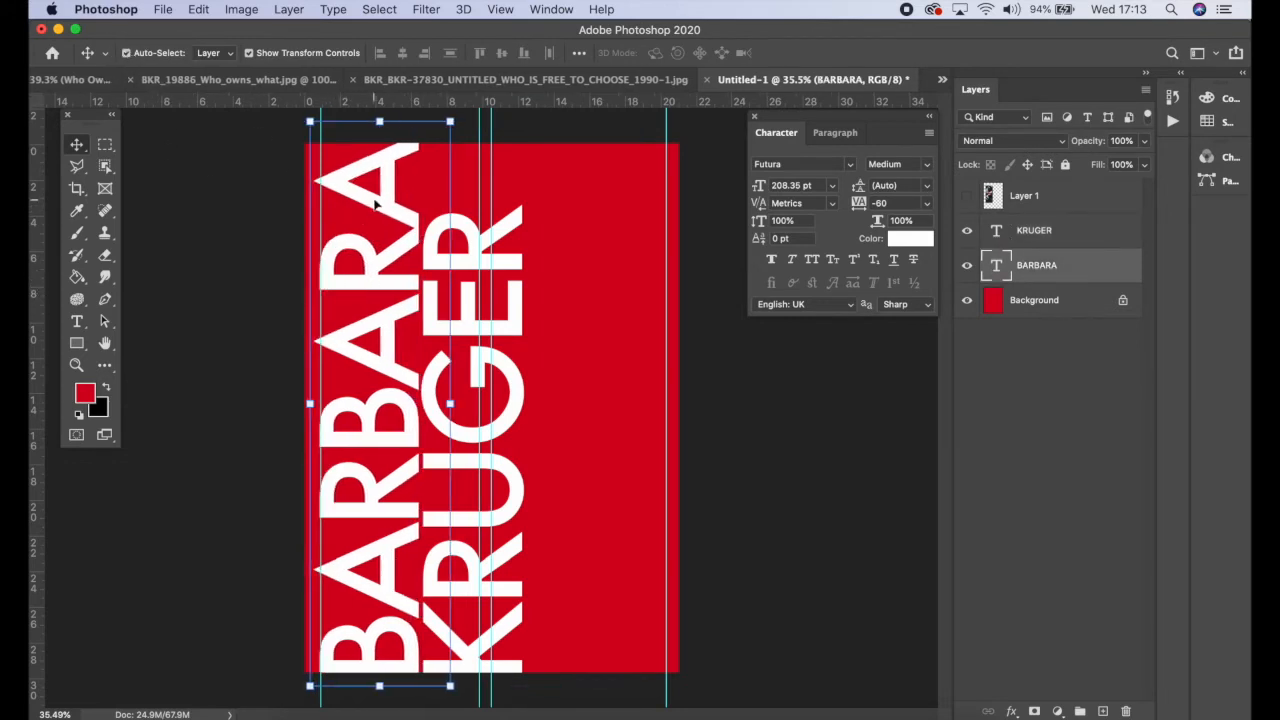
key("Left")
key("Left")
key("Left")
key("Left")
key("Left")
key("Left")
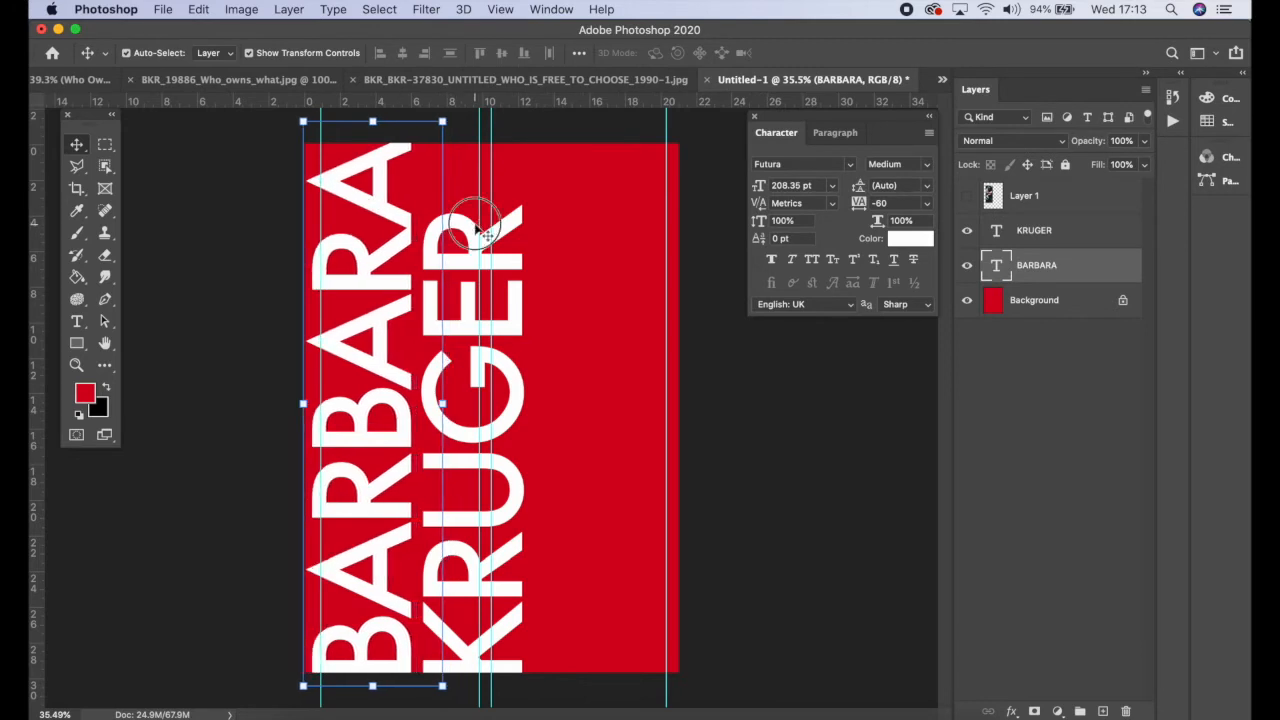
Step: Select 'KRUGER' and nudge it left so it tucks tightly against 'BARBARA'
left_click(472, 231)
key("Left")
key("Left")
key("Left")
key("Left")
key("Left")
key("Left")
key("Left")
key("Left")
key("Left")
key("Left")
key("Left")
key("Left")
key("Left")
key("Left")
key("Left")
key("Left")
key("Left")
key("Left")
key("Left")
key("Left")
key("Left")
key("Left")
key("Left")
key("Left")
key("Left")
key("Left")
key("Left")
key("Left")
key("Left")
key("Left")
key("Left")
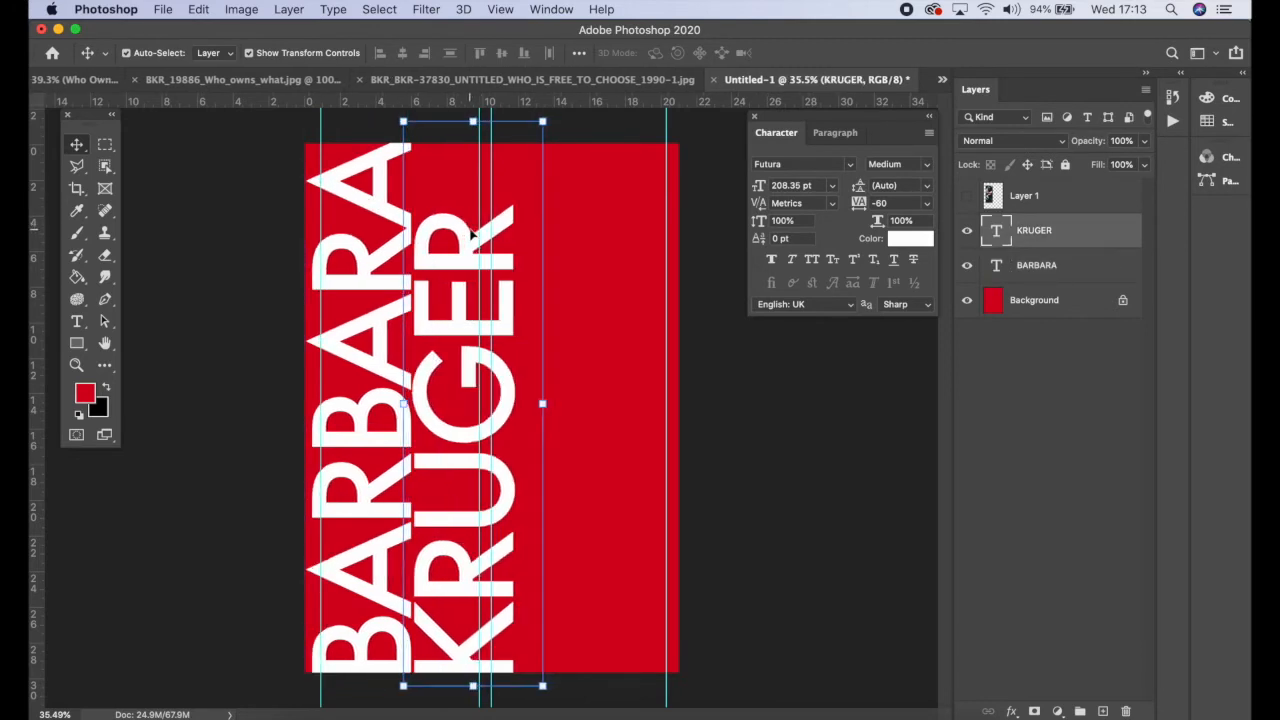
Step: Select both BARBARA and KRUGER layers, scale them down to about 92%, nudge them left and commit
left_click(737, 449)
left_click(493, 293)
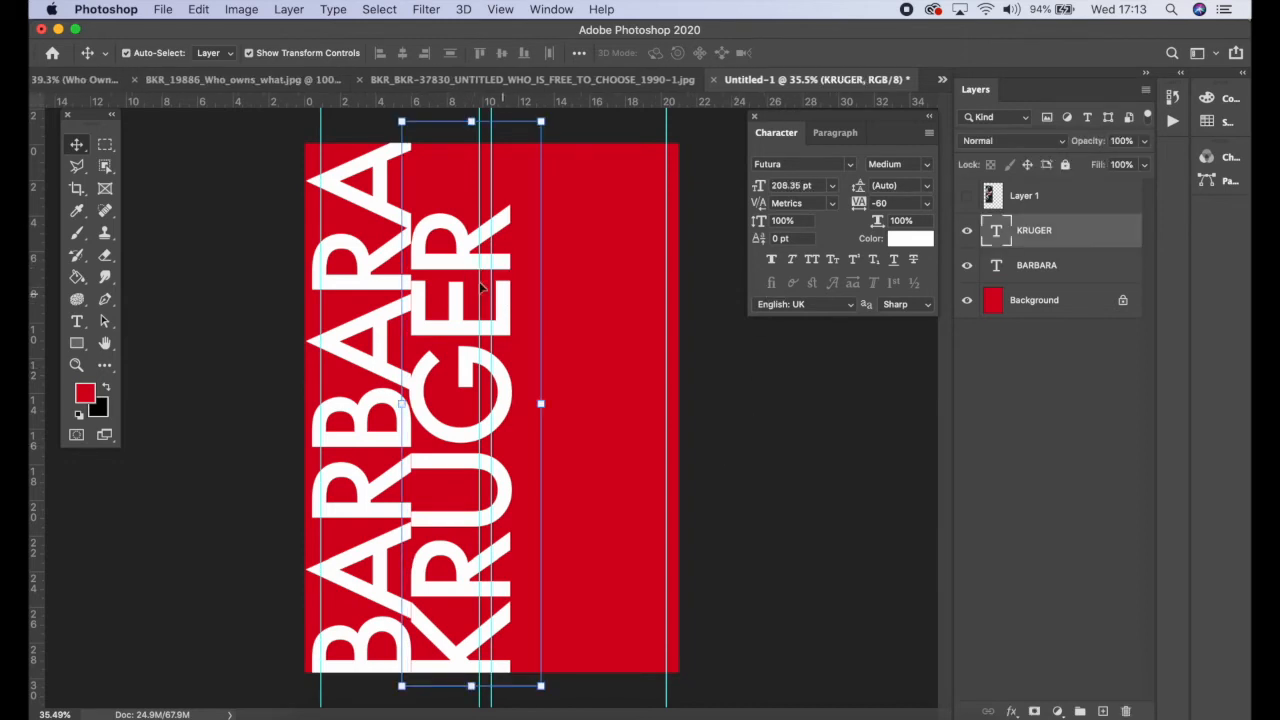
left_click(1052, 266)
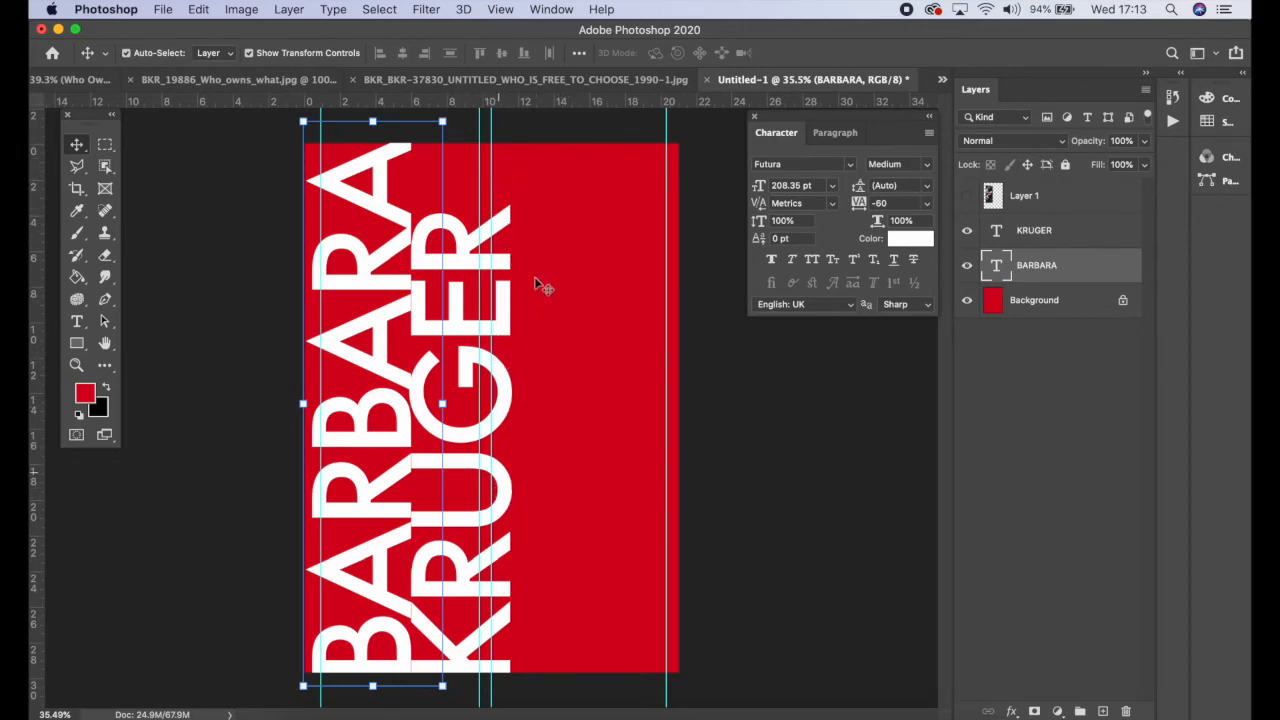
left_click(1090, 234, "shift")
left_click_drag(541, 120, 514, 162)
mouse_move(397, 317)
left_mouse_down()
mouse_move(401, 283)
mouse_move(397, 300)
left_mouse_up()
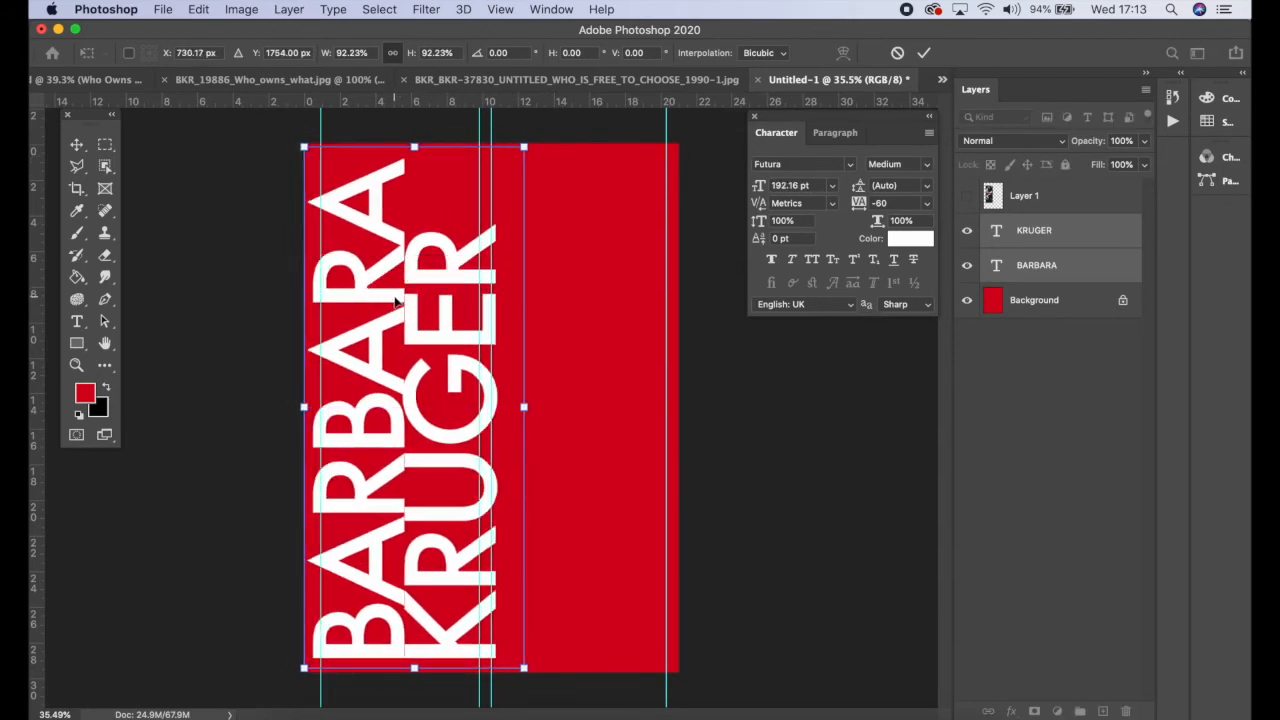
key("Left")
key("Left")
key("Left")
key("Left")
key("Left")
key("Left")
key("Left")
key("Left")
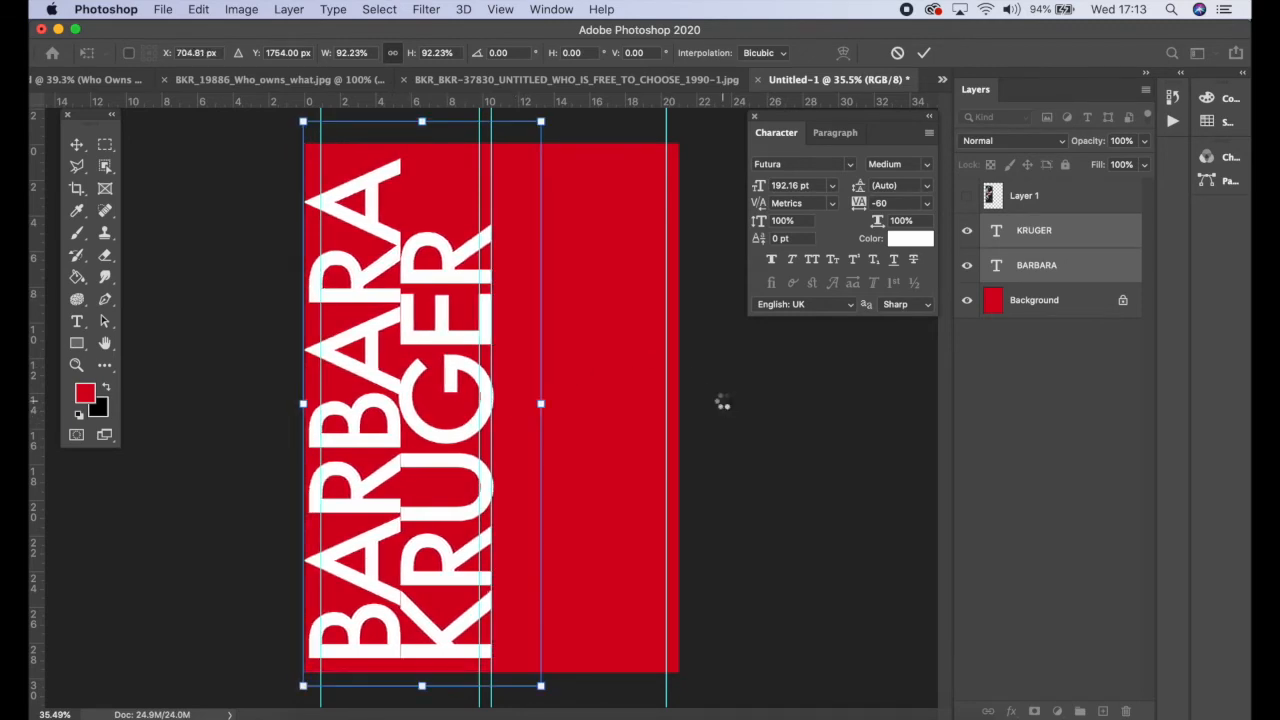
key("Return")
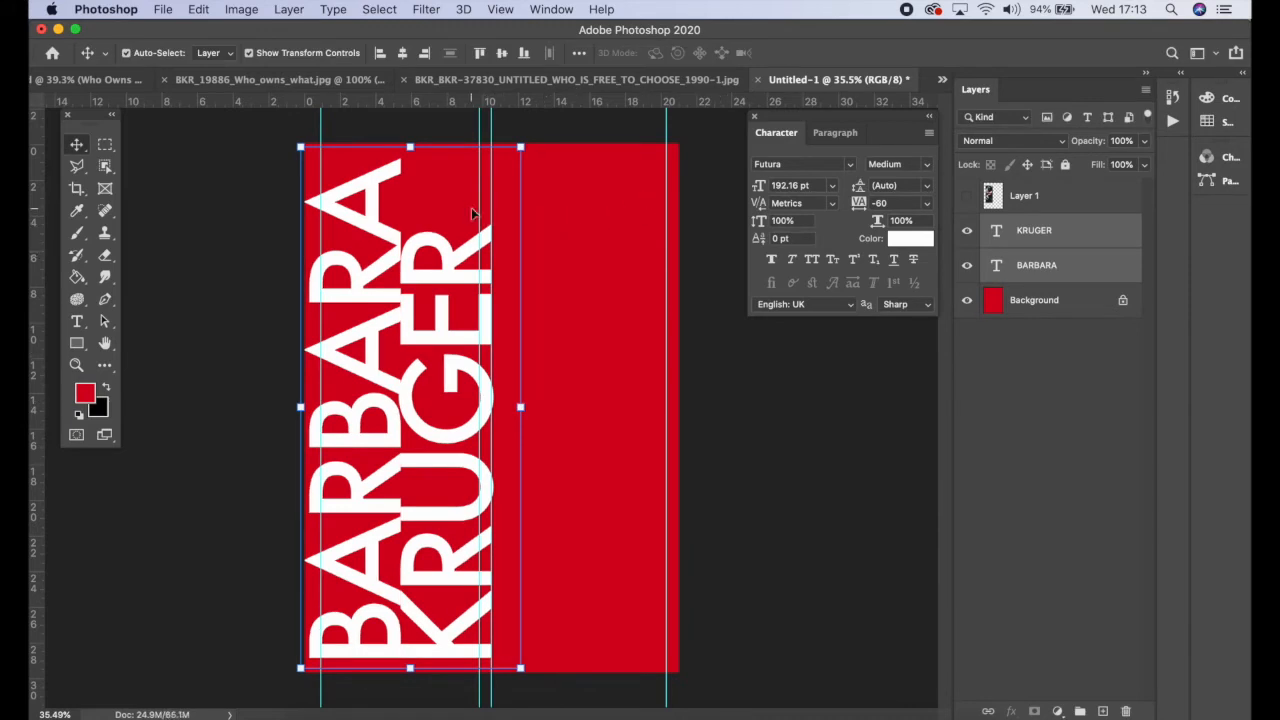
Step: Shift the inner guide slightly right, show the Layer 1 photo and scale it to about 111% in the left column
left_click_drag(492, 116, 500, 116)
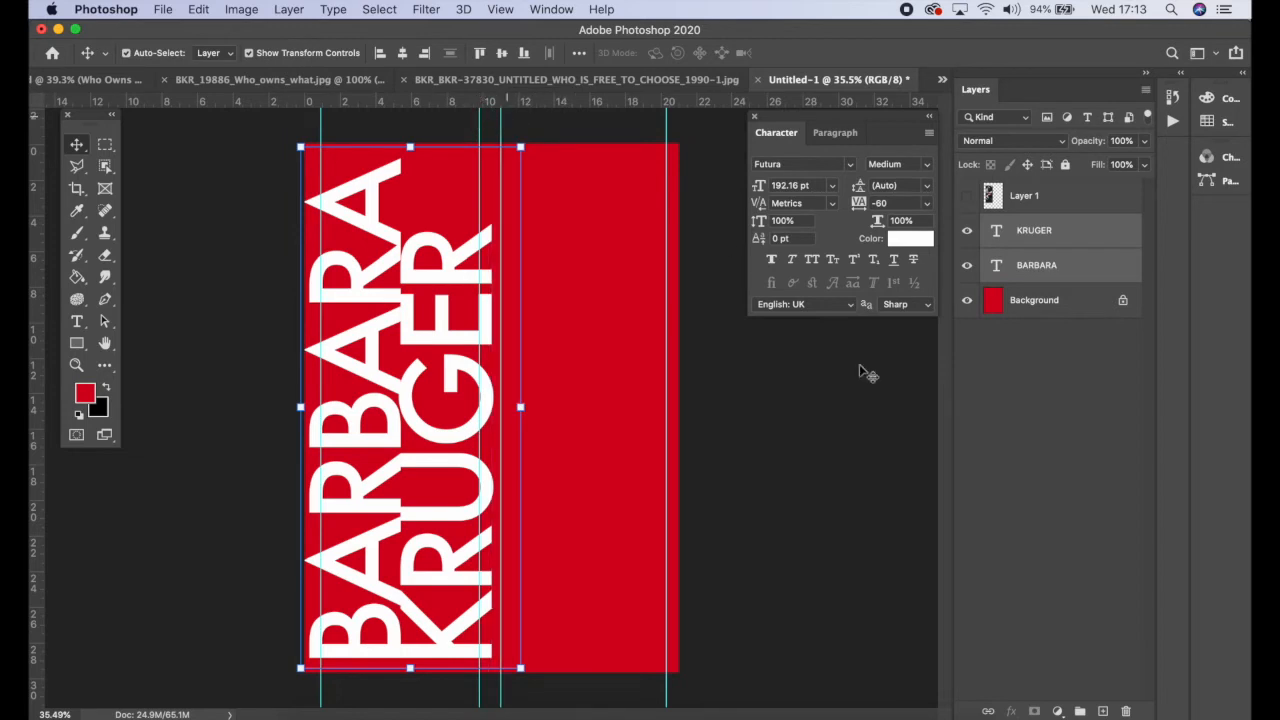
left_click(1036, 200)
left_click(966, 195)
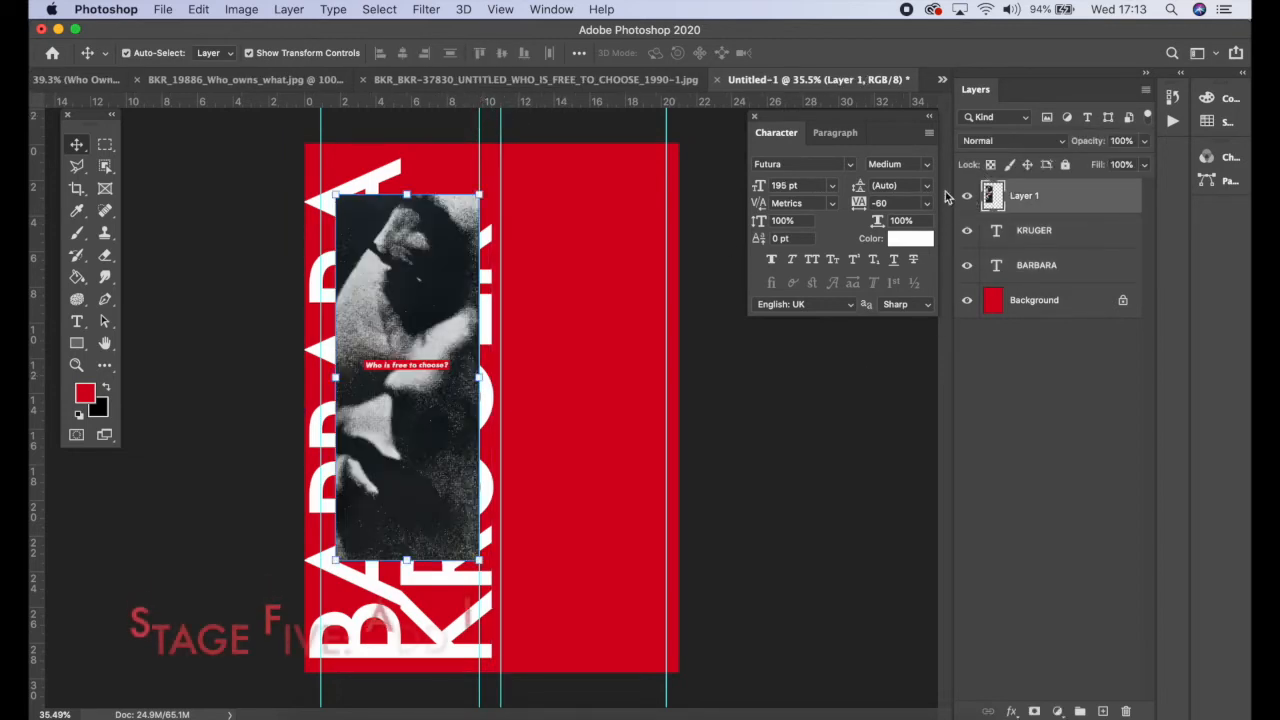
left_click_drag(426, 349, 411, 321)
left_click_drag(464, 530, 445, 567)
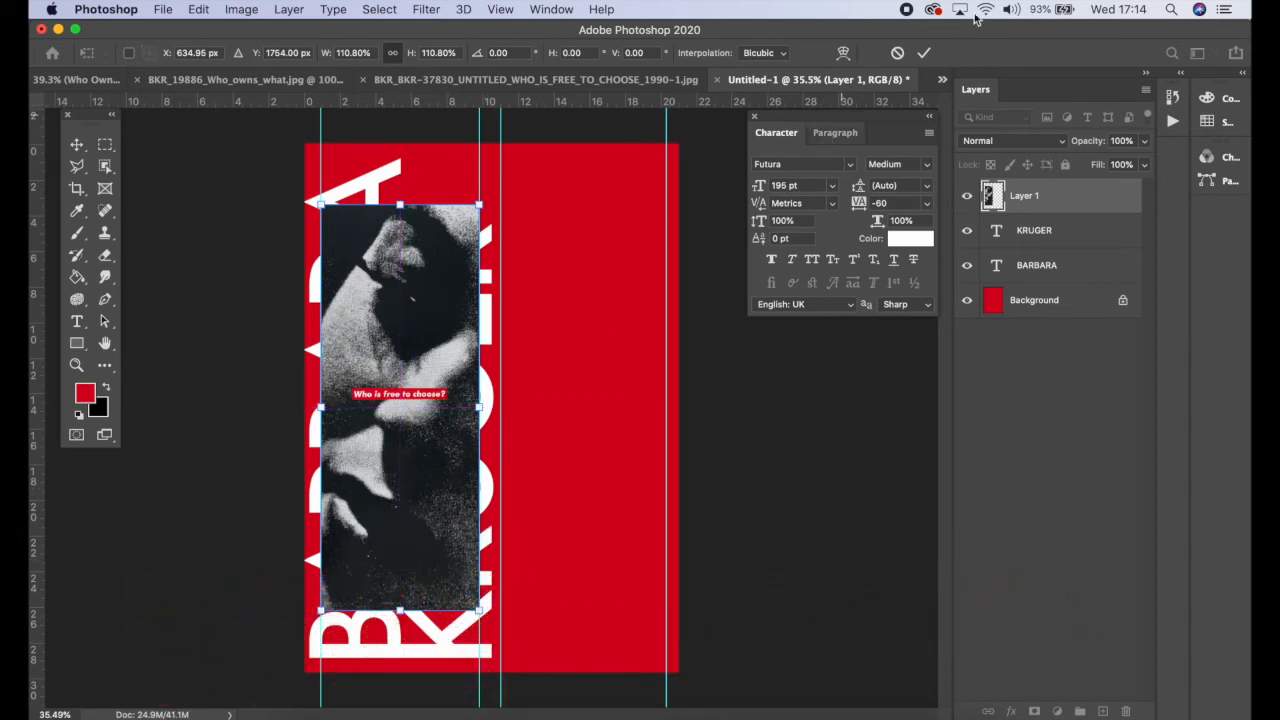
left_click(925, 54)
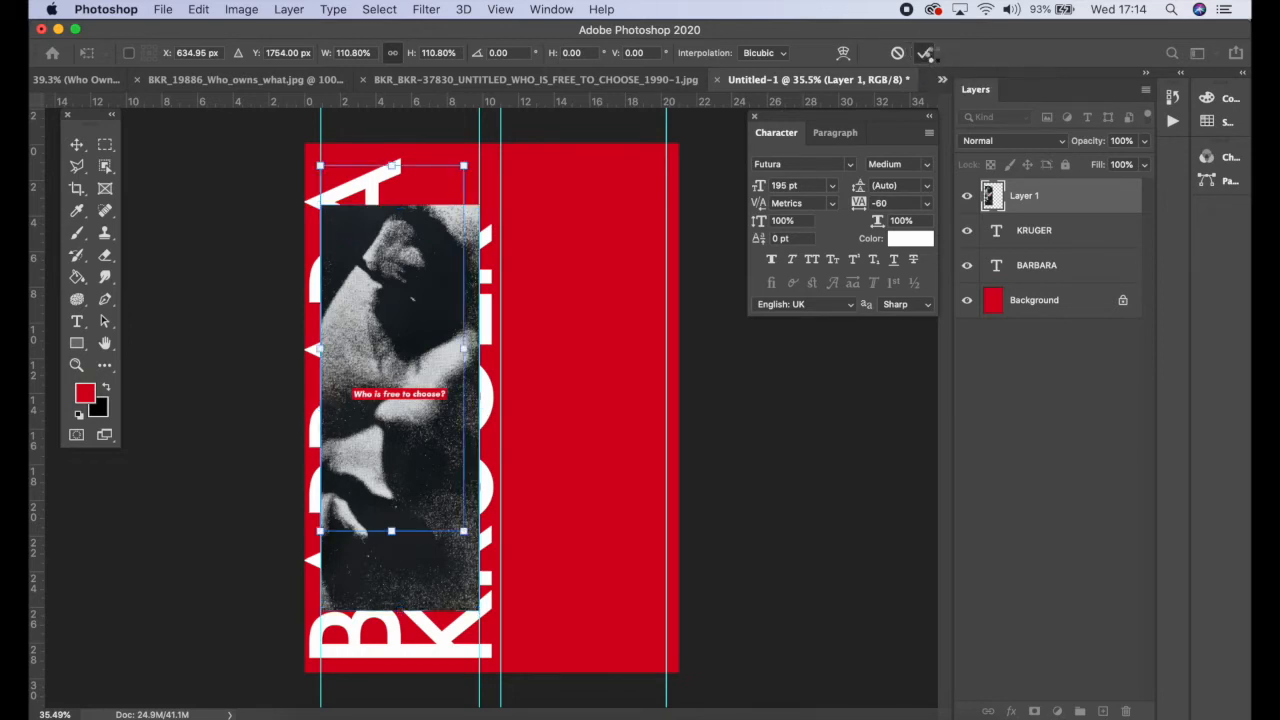
Step: Move the right margin guide slightly inward
left_click_drag(667, 297, 661, 297)
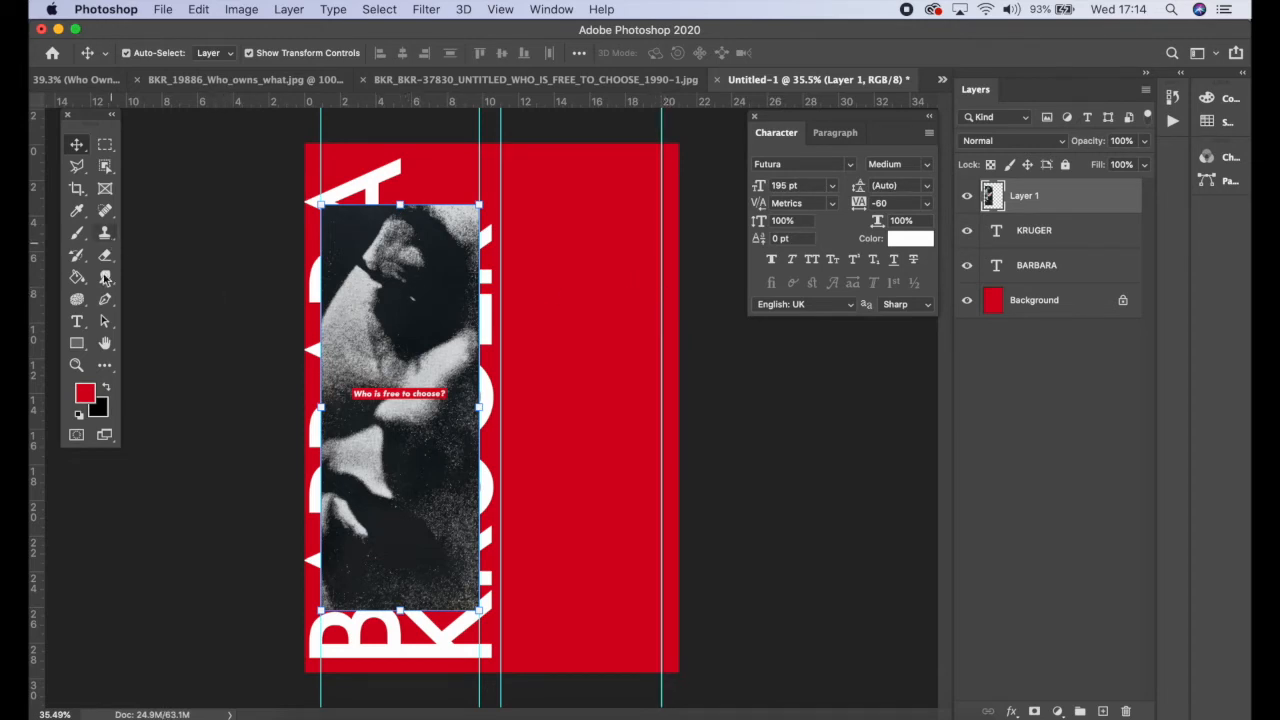
left_click(76, 321)
left_click_drag(502, 290, 657, 554)
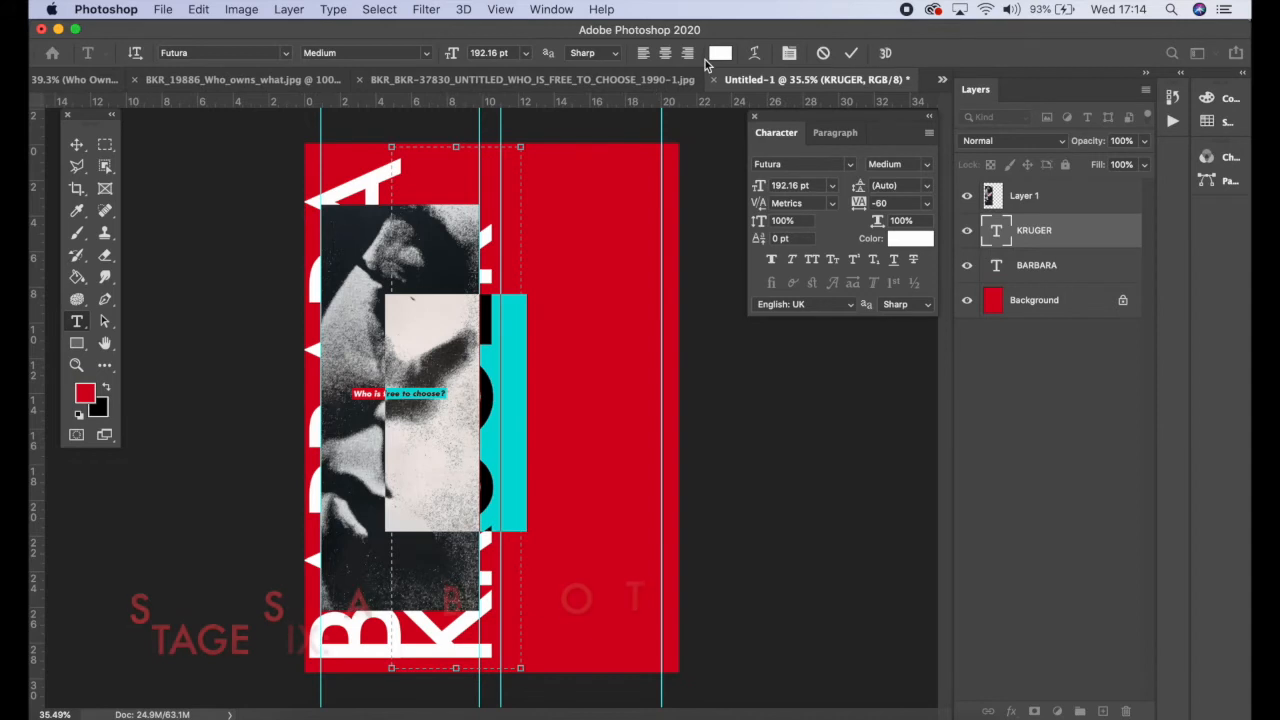
left_click(851, 54)
Step: Draw a text frame in the right column, set its size to 11 pt and clear the placeholder text
left_click_drag(538, 320, 660, 629)
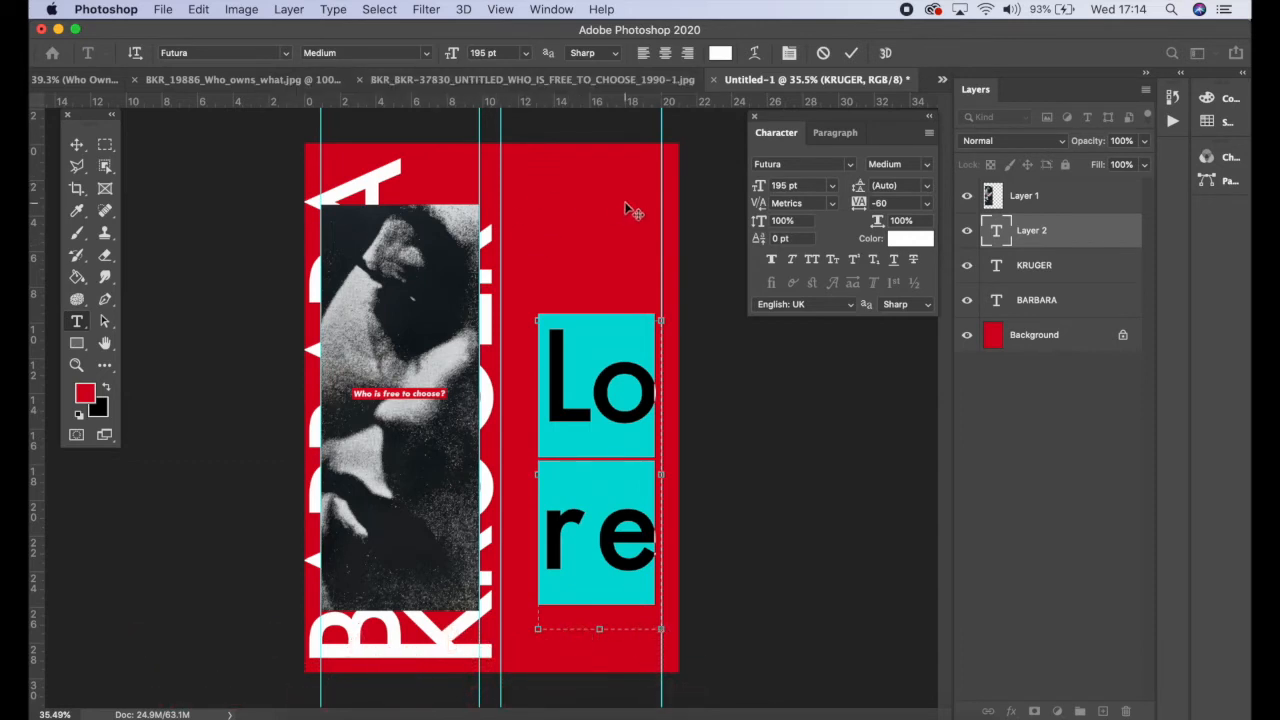
left_click(524, 54)
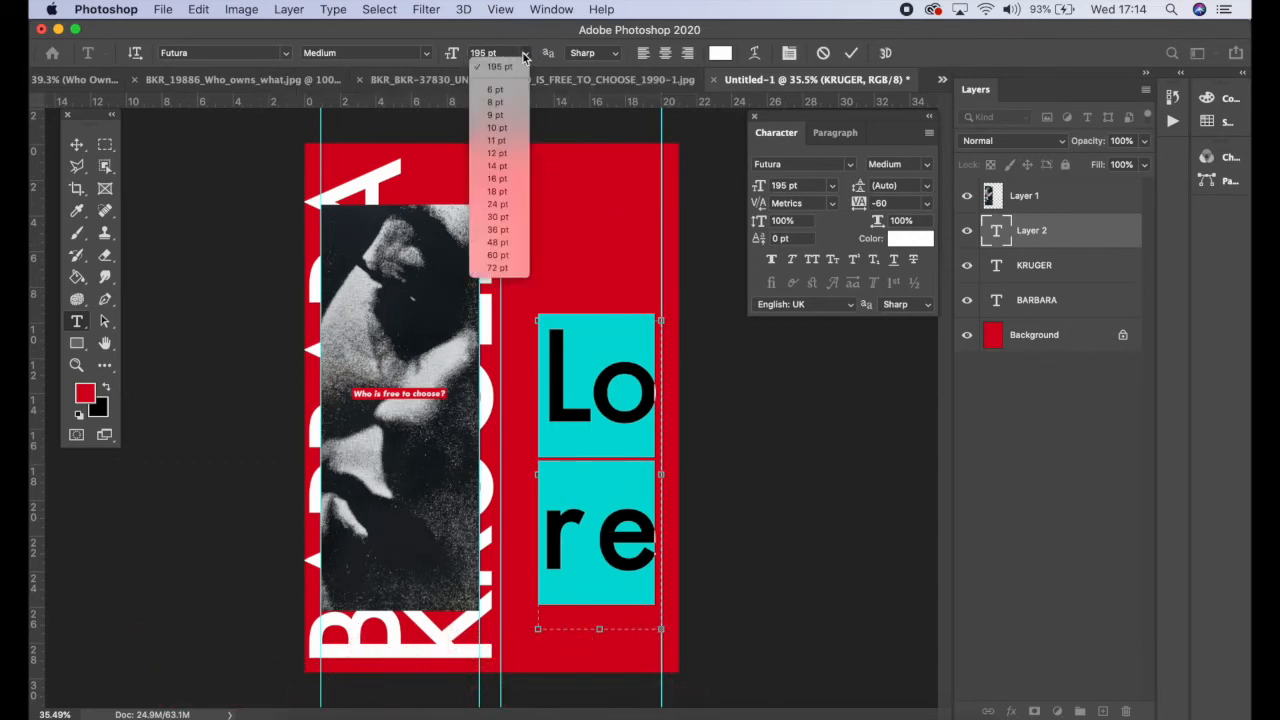
left_click(515, 141)
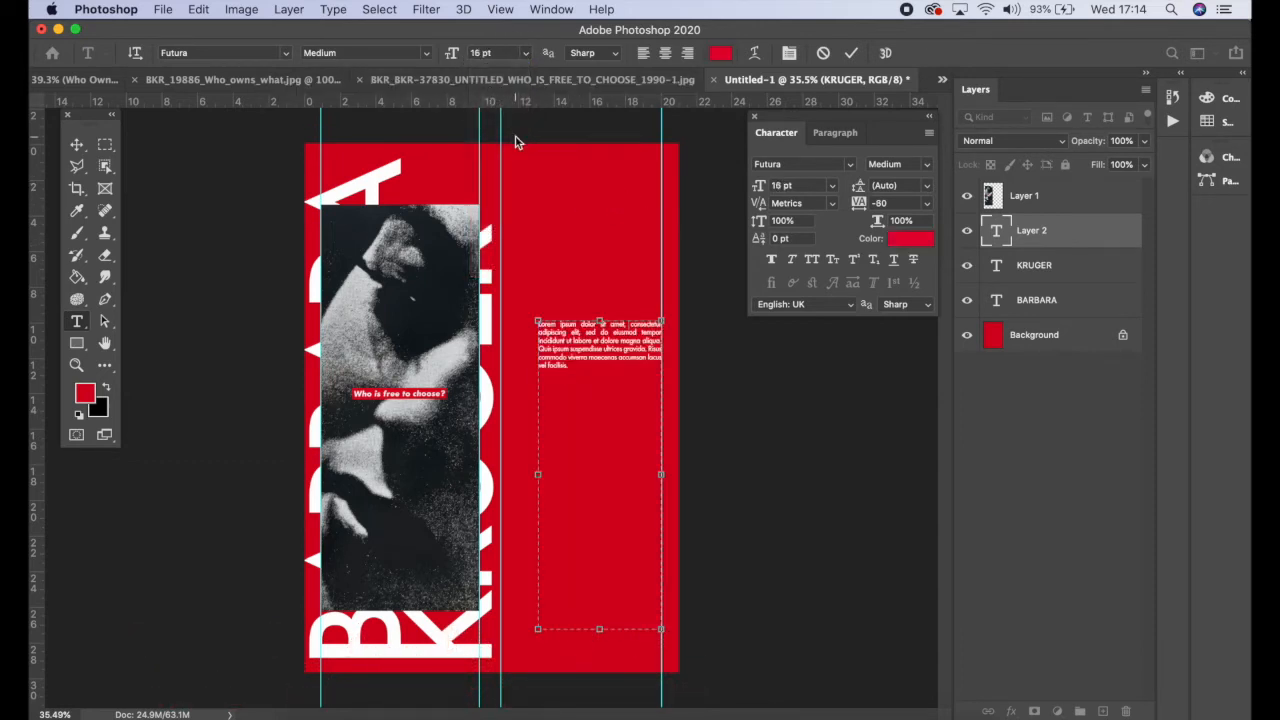
key("BackSpace")
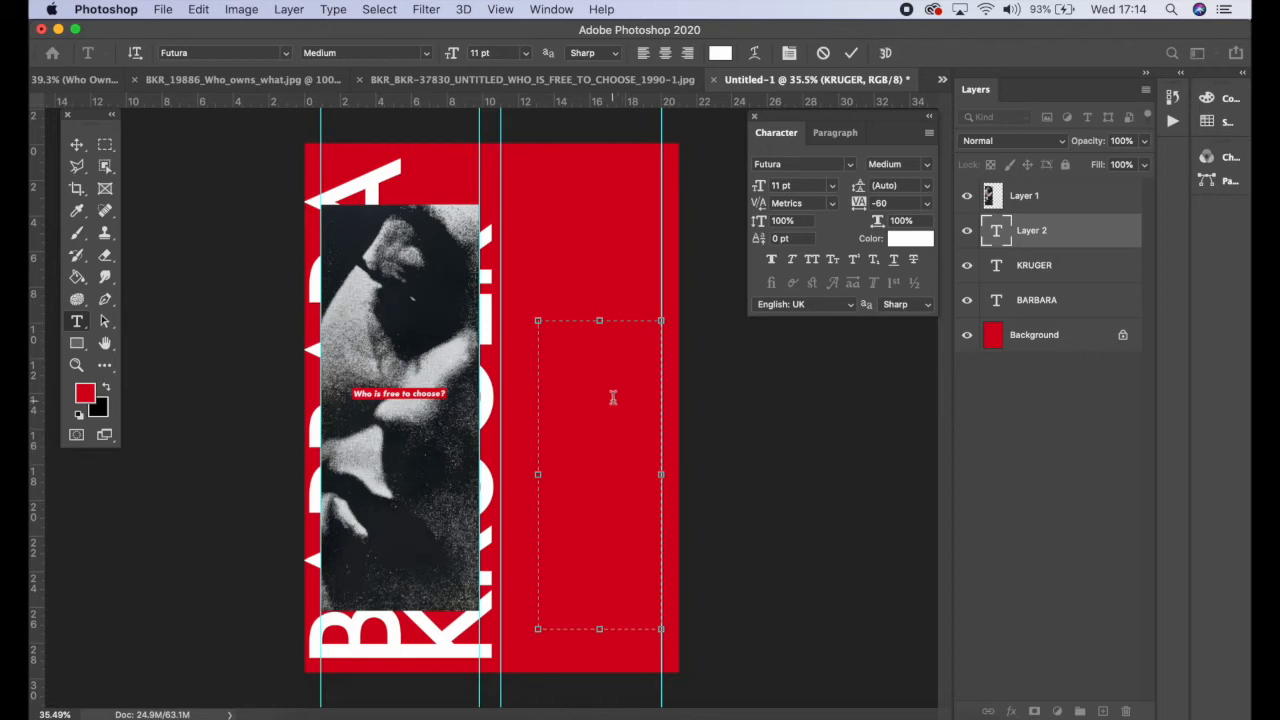
Step: Copy all of the body paragraph text from the Kruger example file
left_click(78, 79)
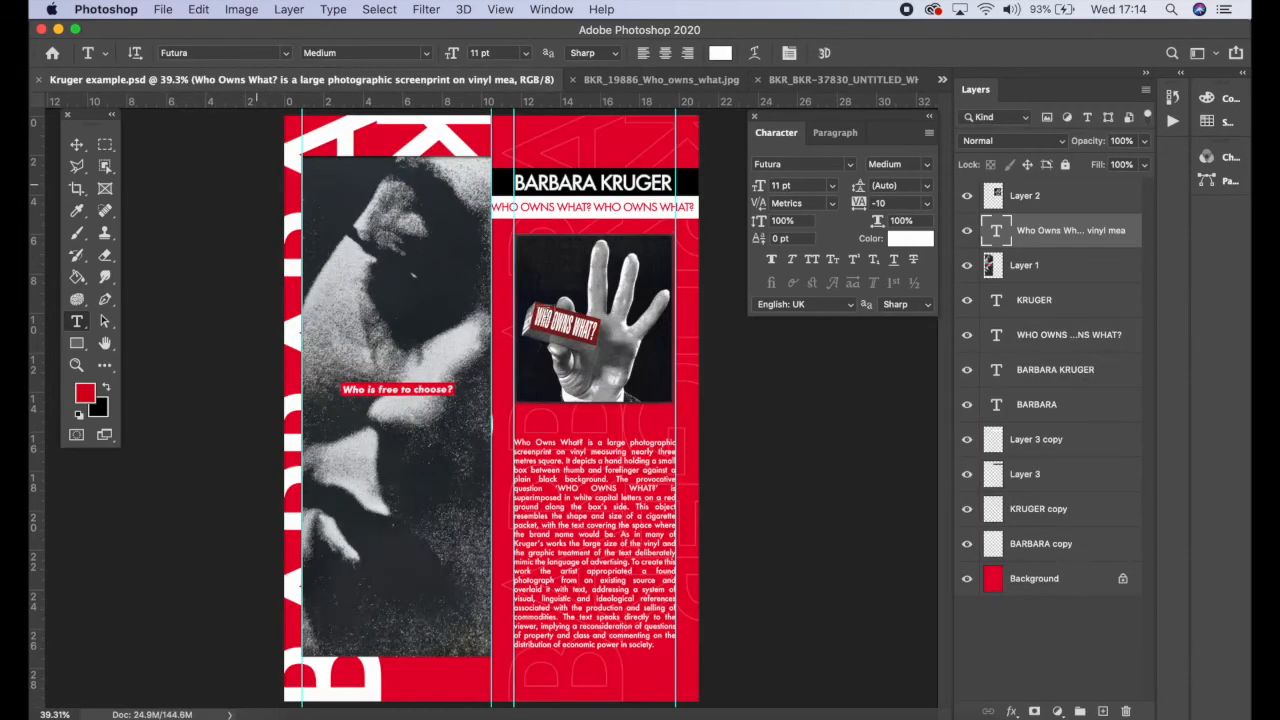
left_click(607, 533)
key("ctrl+a")
key("super+c")
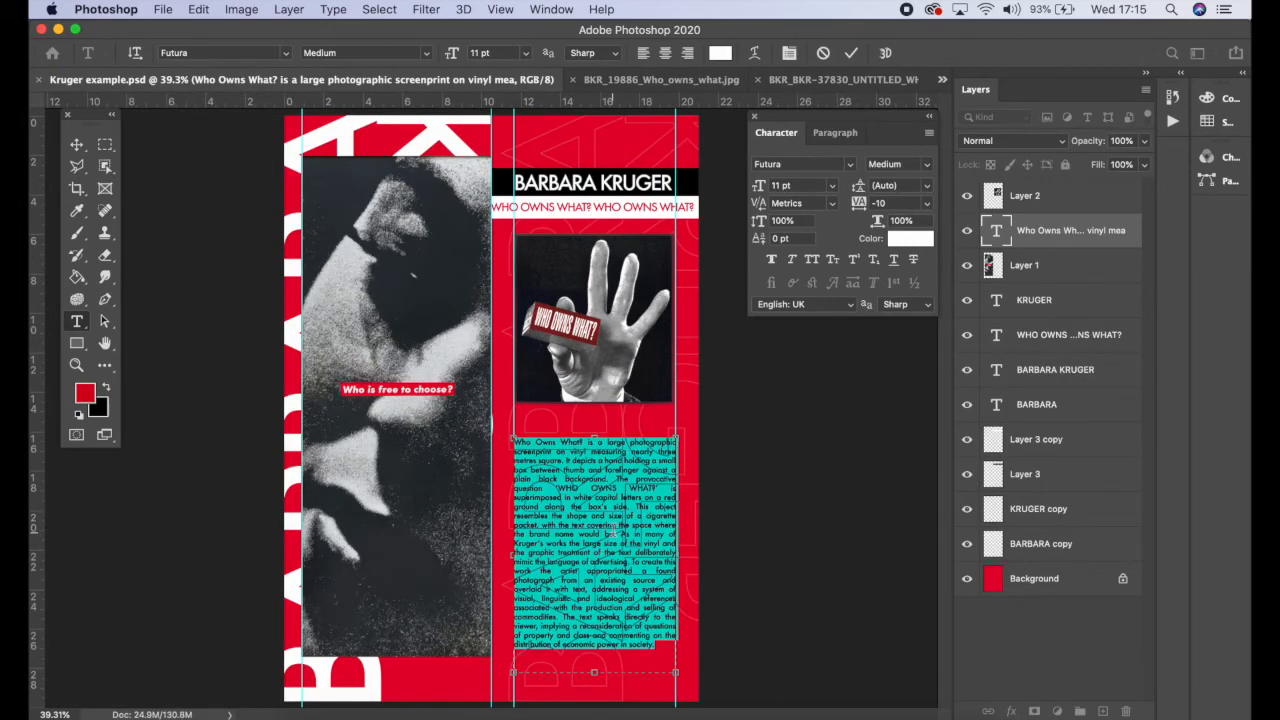
left_click(850, 79)
left_click(870, 79)
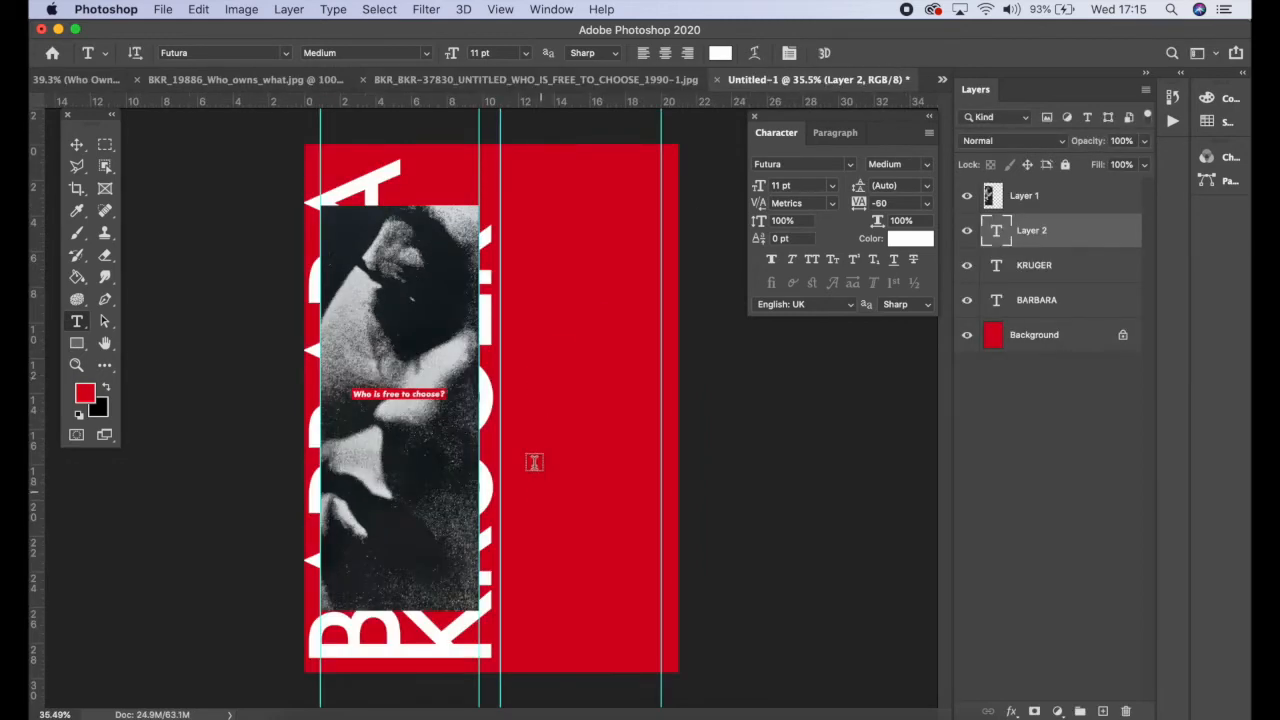
Step: Delete the empty text layer, draw a new text frame in the right column and paste the copied body text
key("Delete")
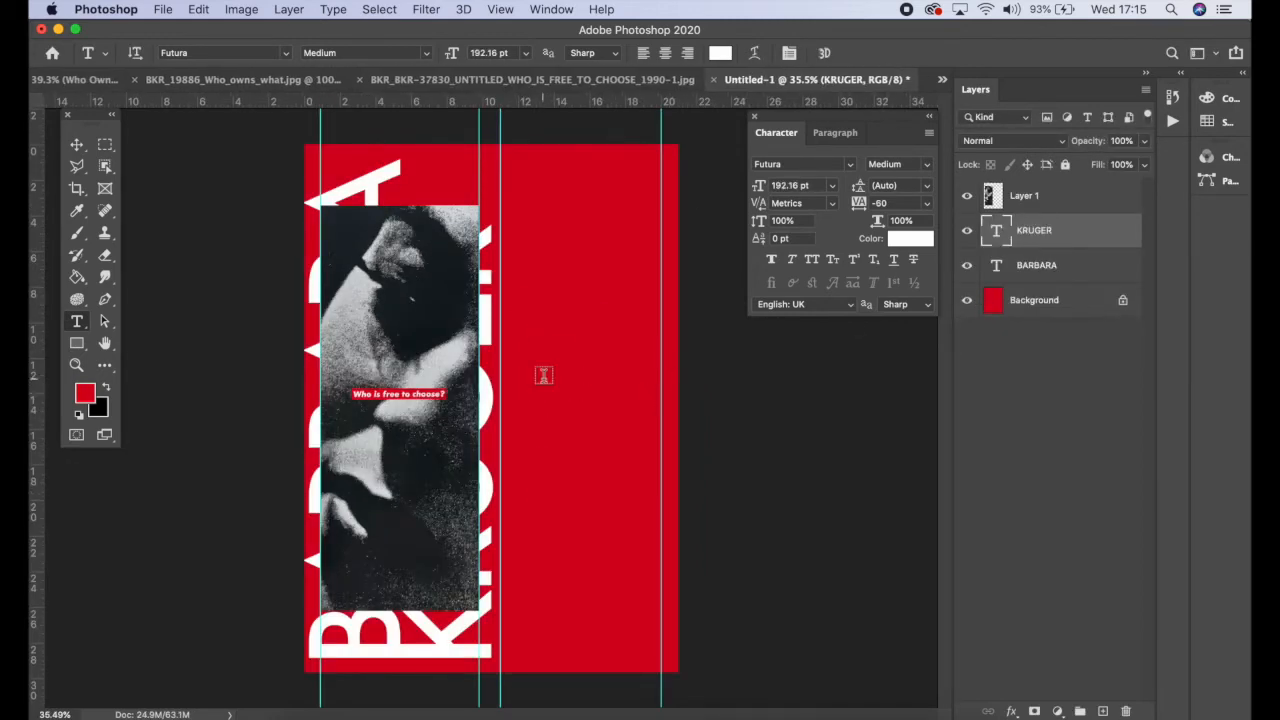
left_click_drag(538, 327, 651, 617)
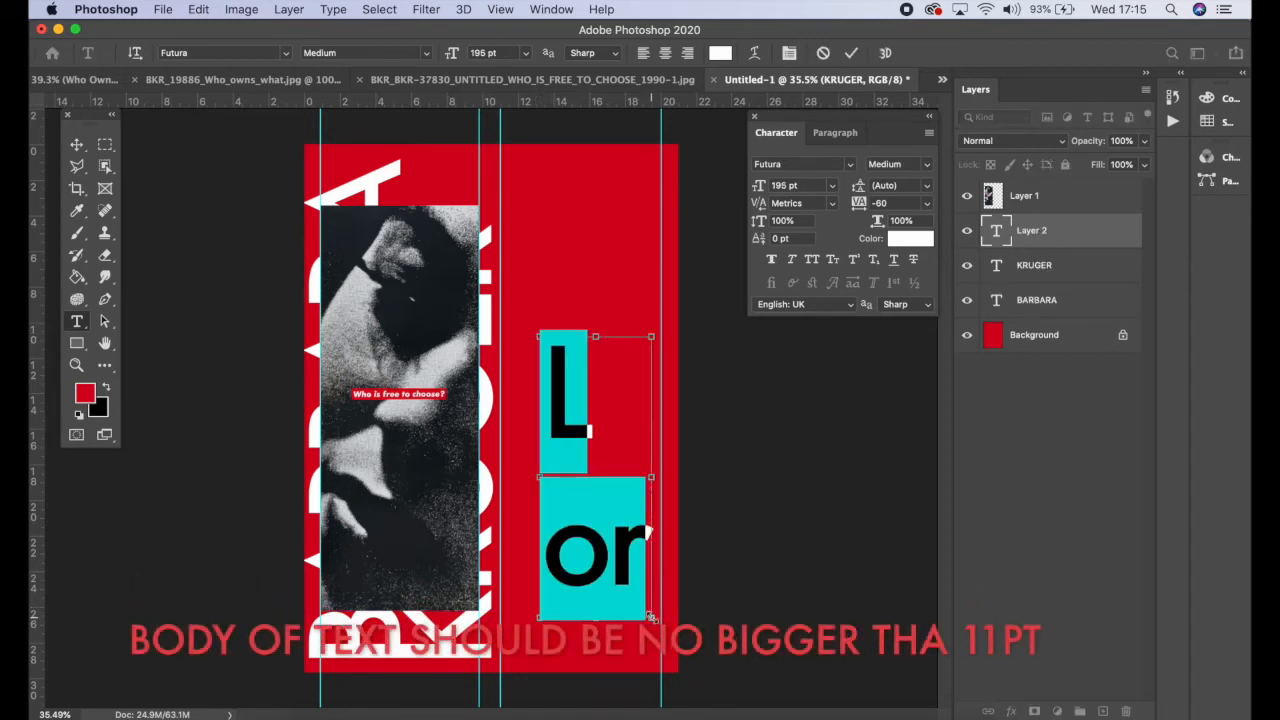
key("super+v")
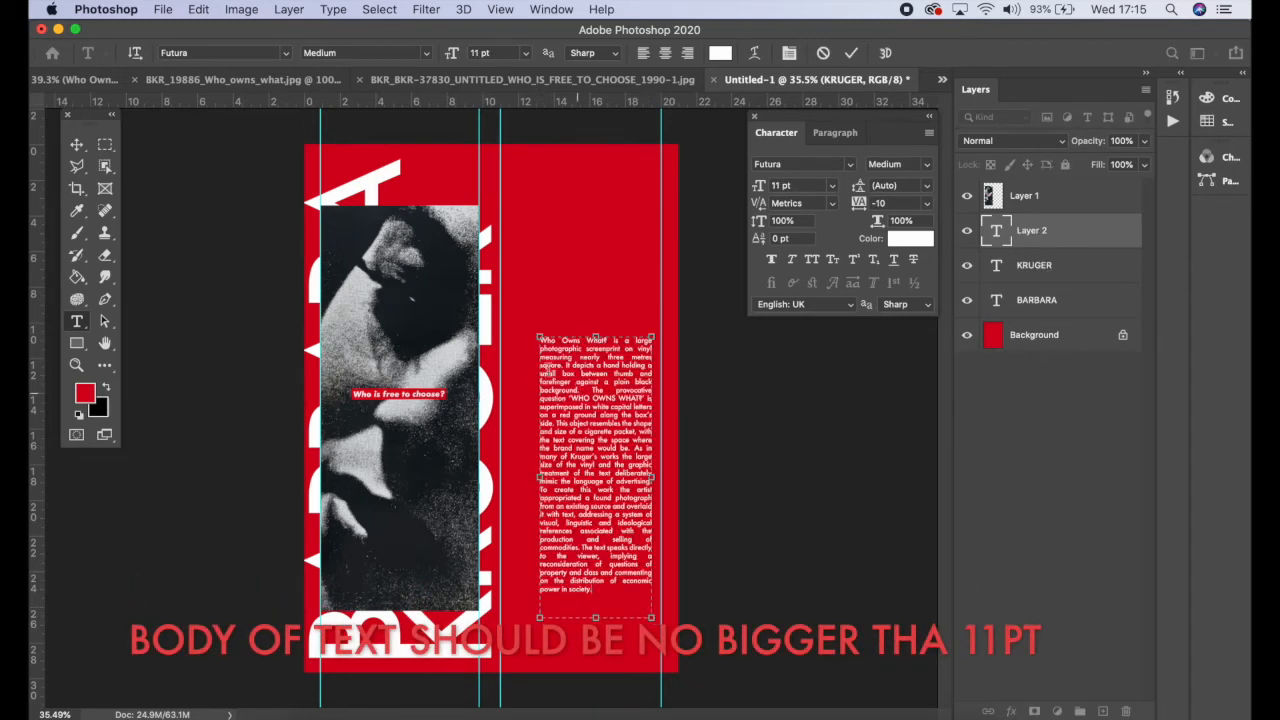
Step: Stretch the body text frame to span between the right column guides, shorten it and commit
left_click_drag(541, 477, 499, 478)
left_click_drag(651, 477, 662, 477)
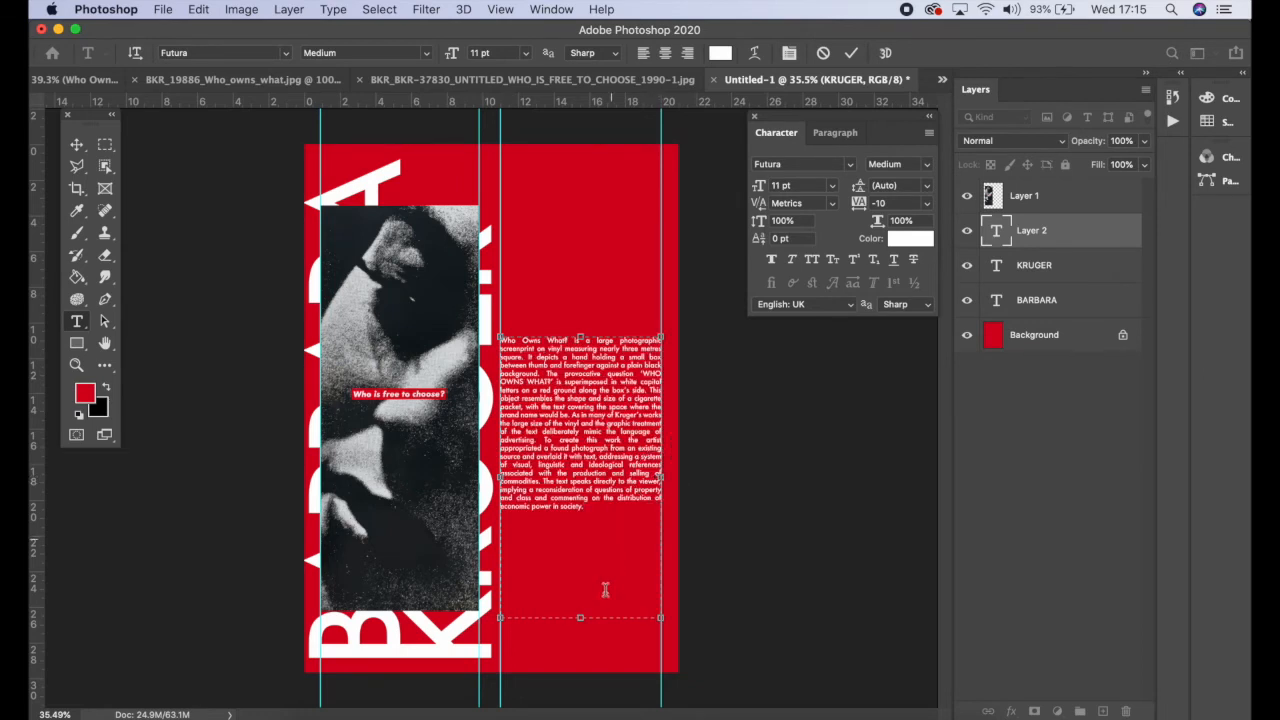
left_click_drag(581, 617, 581, 519)
left_click(851, 53)
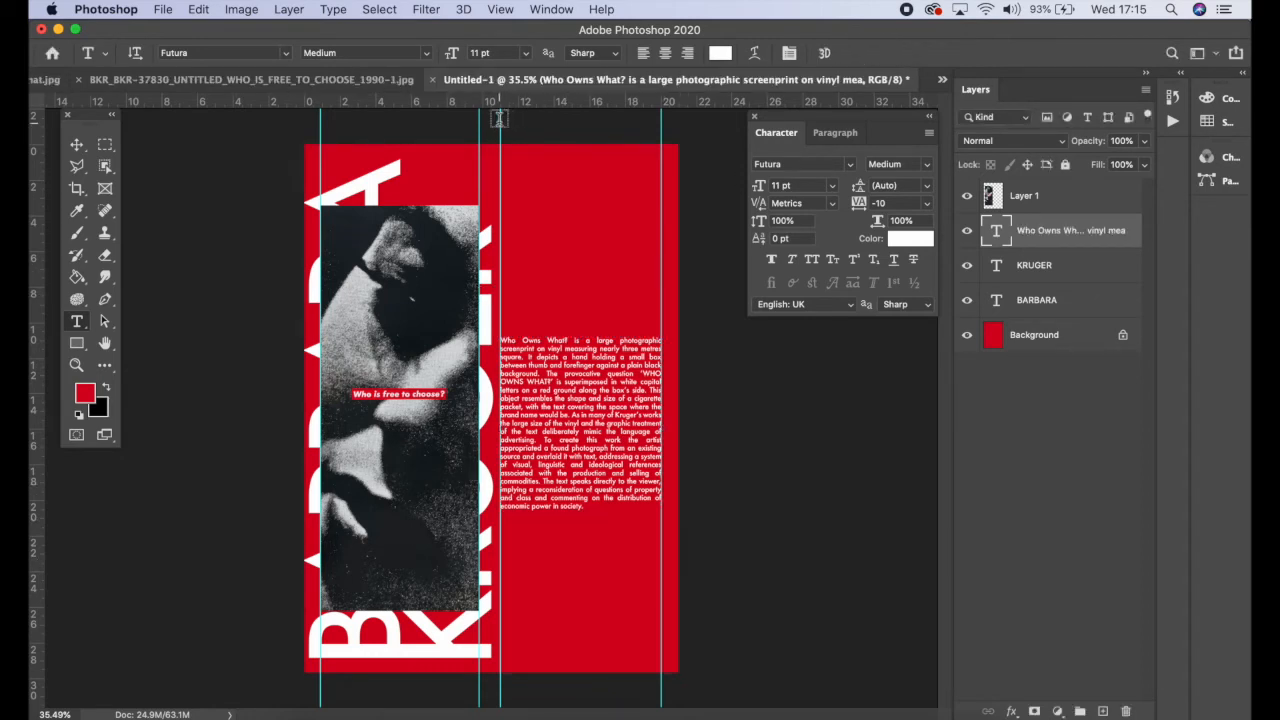
Step: Move the inner column guide left and widen the Layer 1 photo to about 107% to meet it
left_click(76, 146)
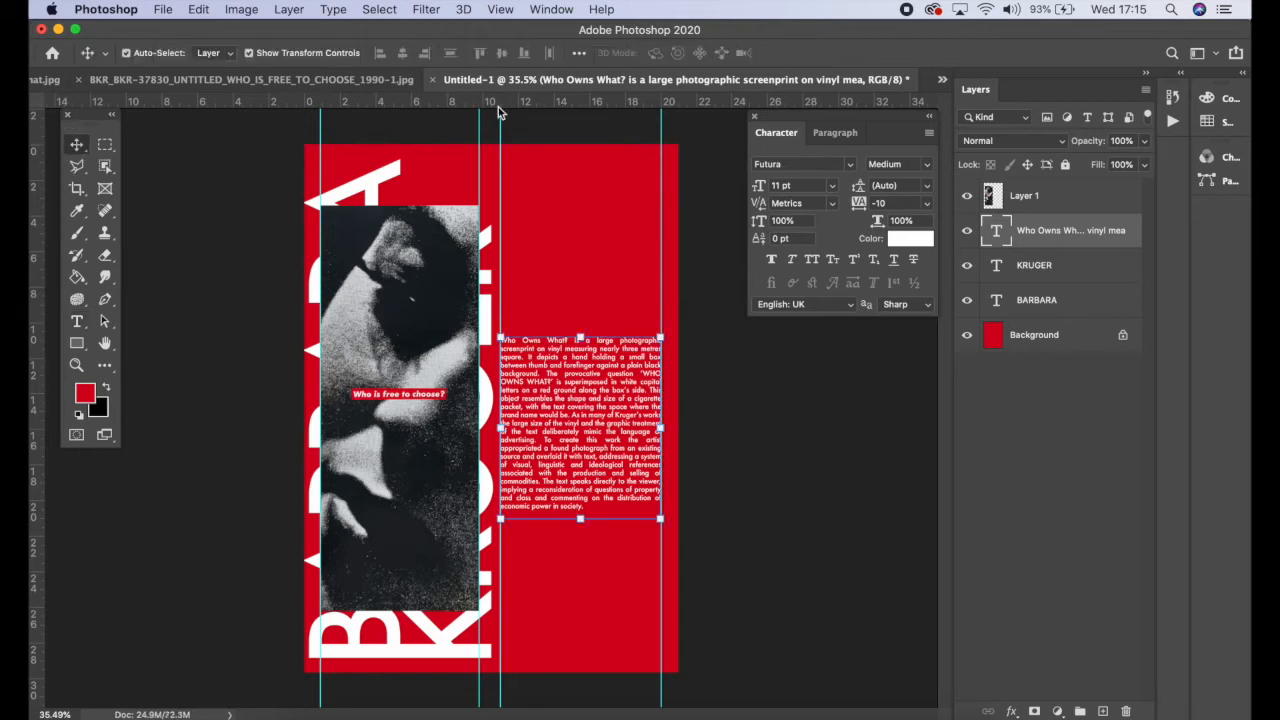
left_click_drag(500, 119, 492, 151)
left_click(463, 332)
left_click_drag(480, 405, 491, 407)
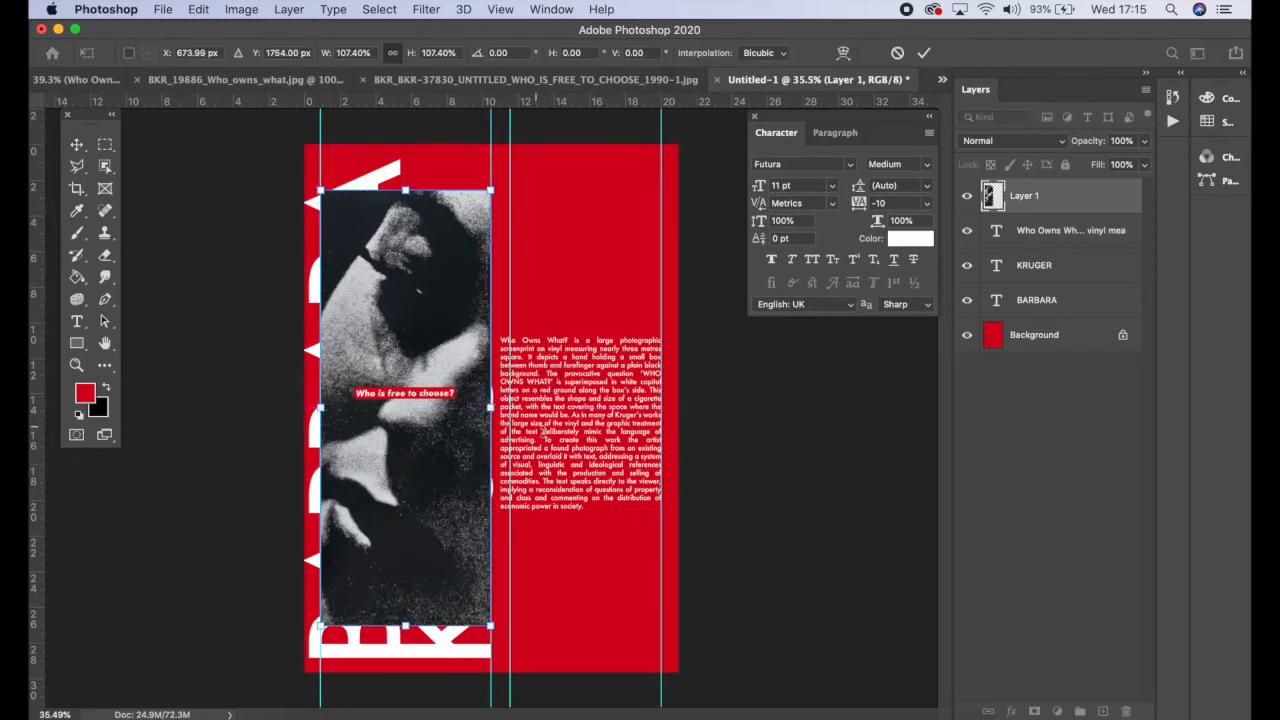
left_click(923, 52)
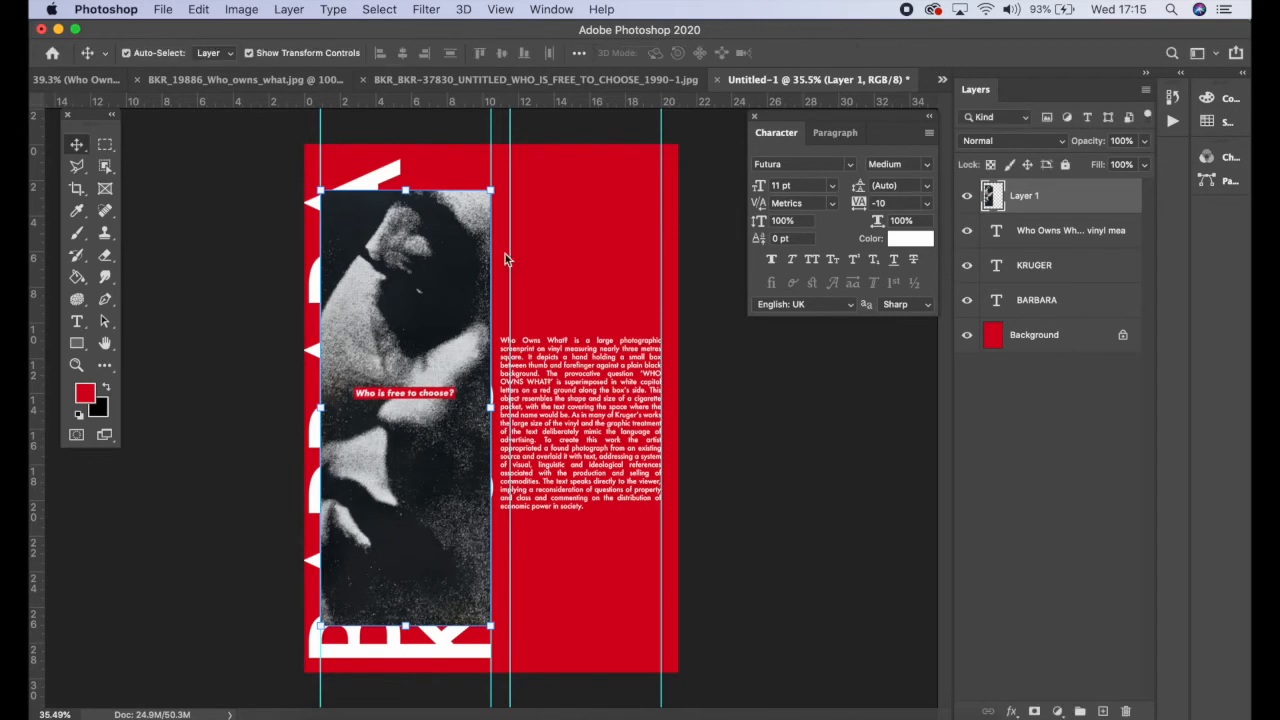
Step: Align the body text frame's left edge to the inner column guide
left_click(77, 321)
left_click(512, 428)
mouse_move(500, 519)
left_mouse_down()
mouse_move(520, 517)
mouse_move(512, 532)
left_mouse_up()
left_click(790, 53)
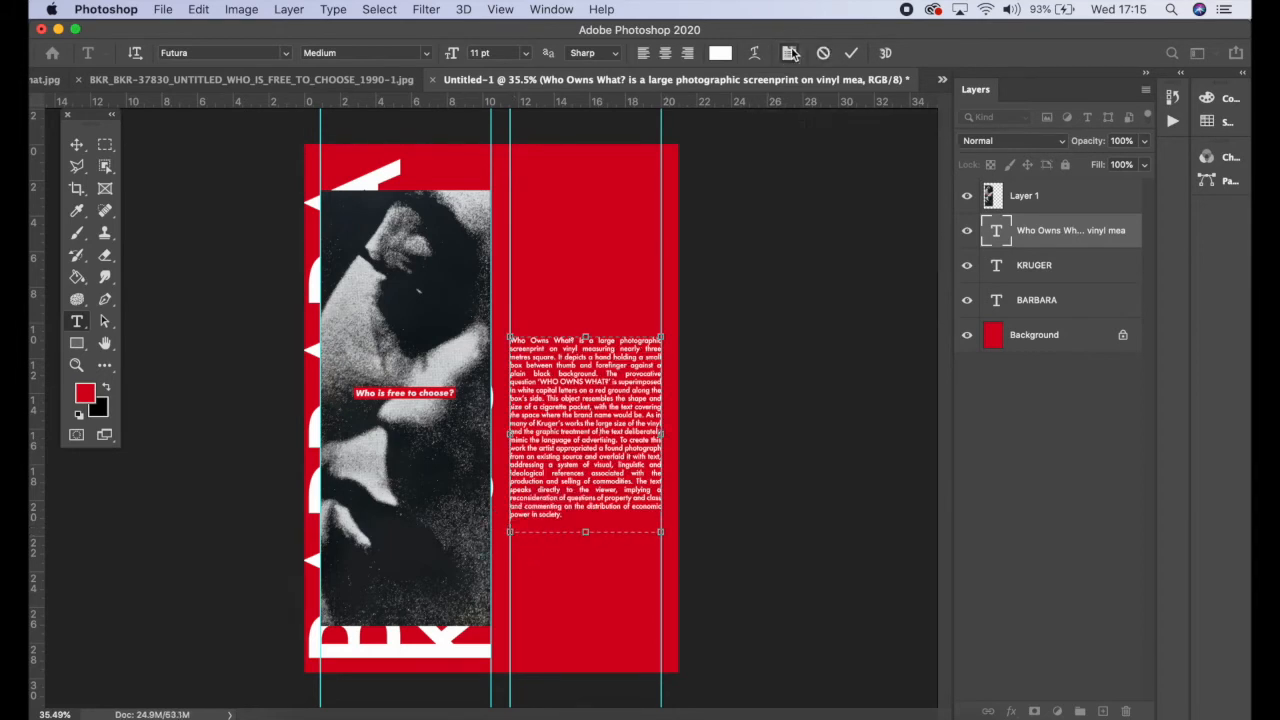
left_click(790, 53)
Step: Select all the body text and set tracking to 10 and leading to 14.44 pt, then commit
left_click(860, 204)
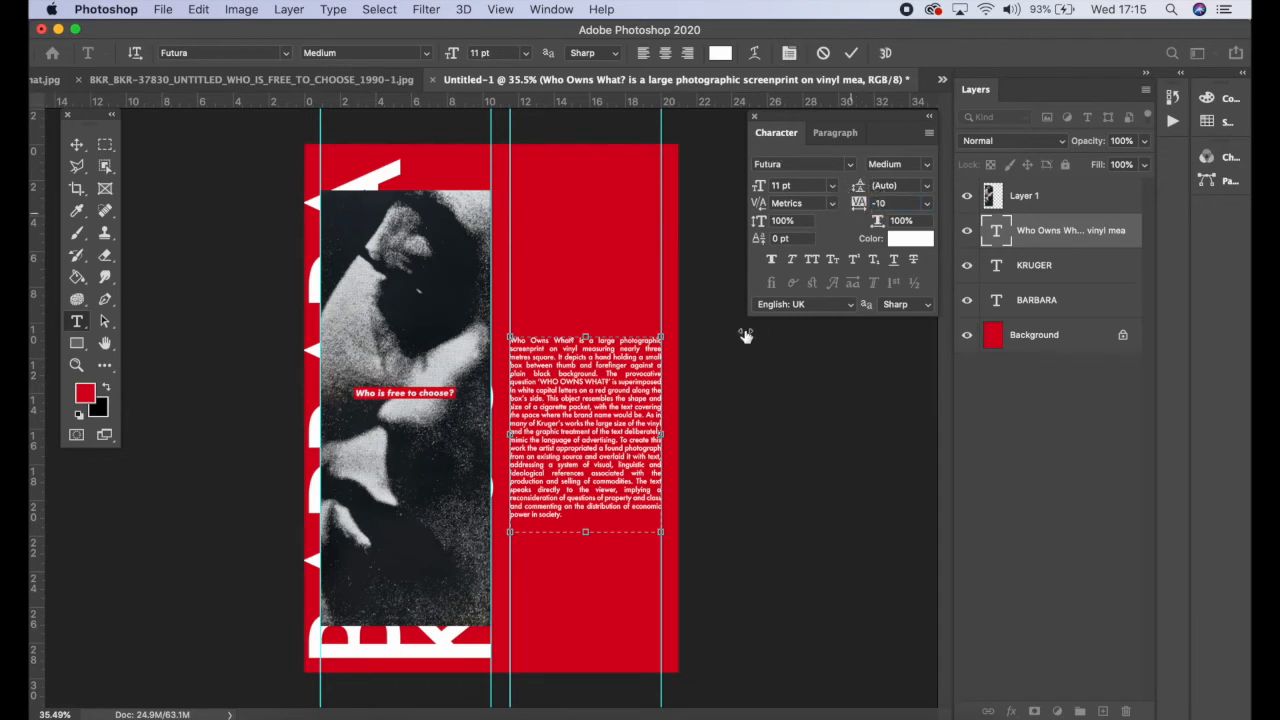
key("super+a")
left_click_drag(856, 204, 856, 205)
left_click_drag(588, 535, 586, 542)
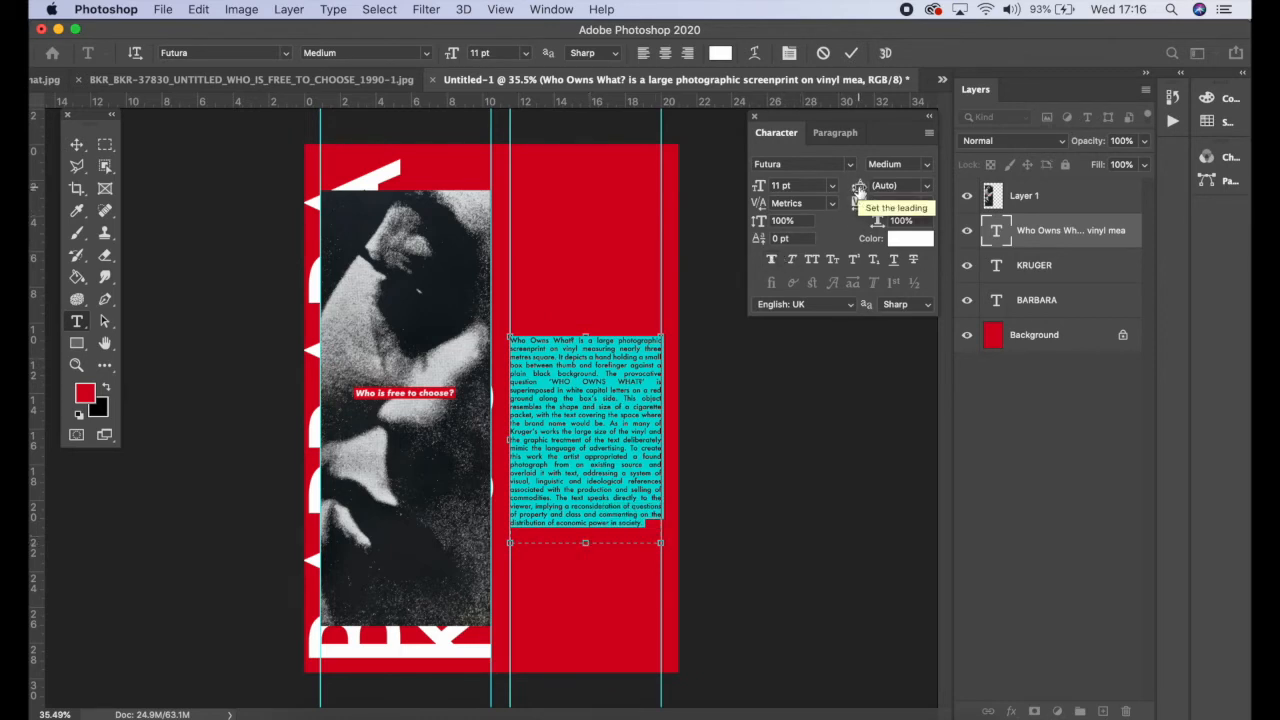
left_click(858, 190)
left_click_drag(858, 190, 861, 191)
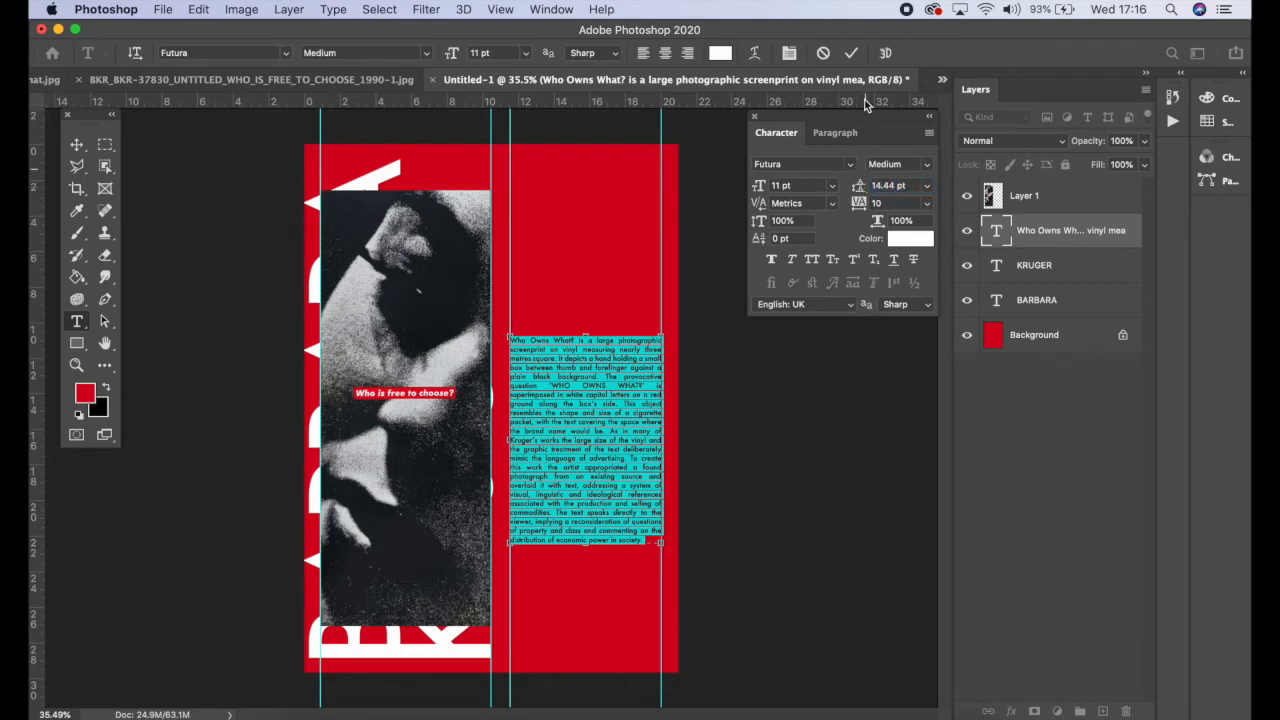
left_click(851, 52)
Step: Extend the body text frame downward and move the text block lower in the right column
left_click(600, 540)
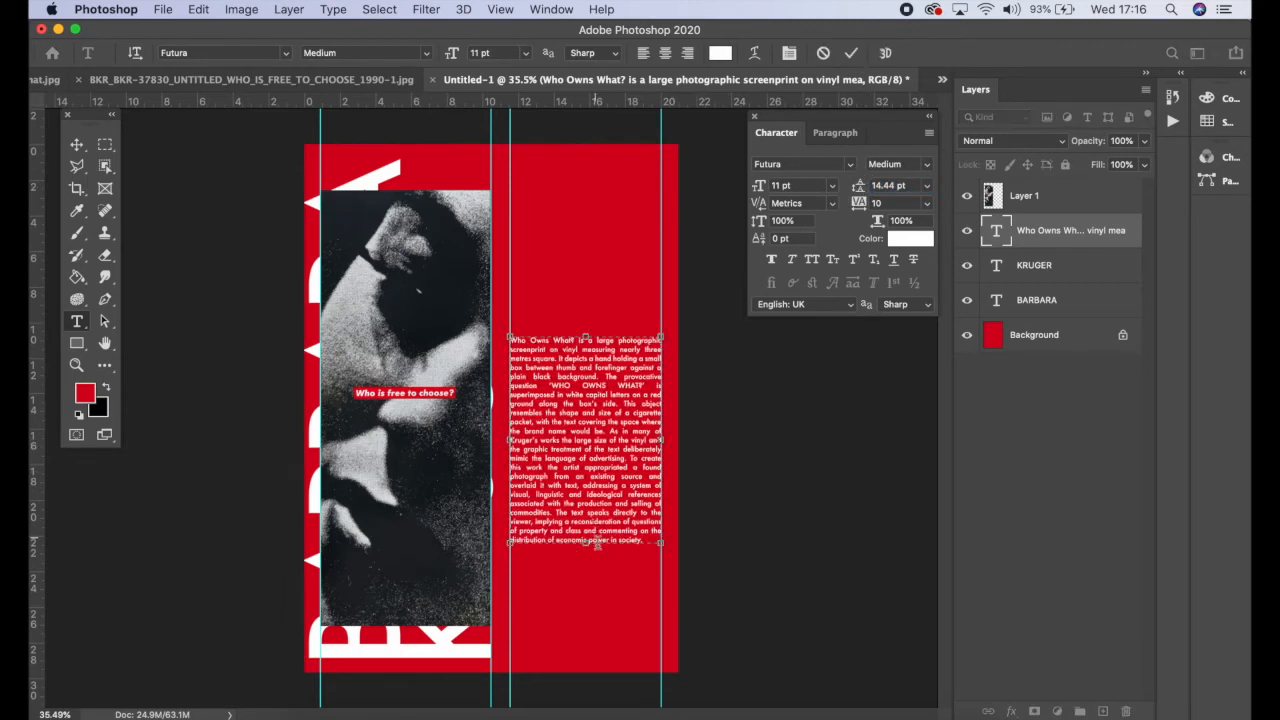
mouse_move(589, 546)
left_mouse_down()
mouse_move(586, 576)
mouse_move(586, 557)
left_mouse_up()
left_click(78, 145)
left_click_drag(597, 393, 590, 455)
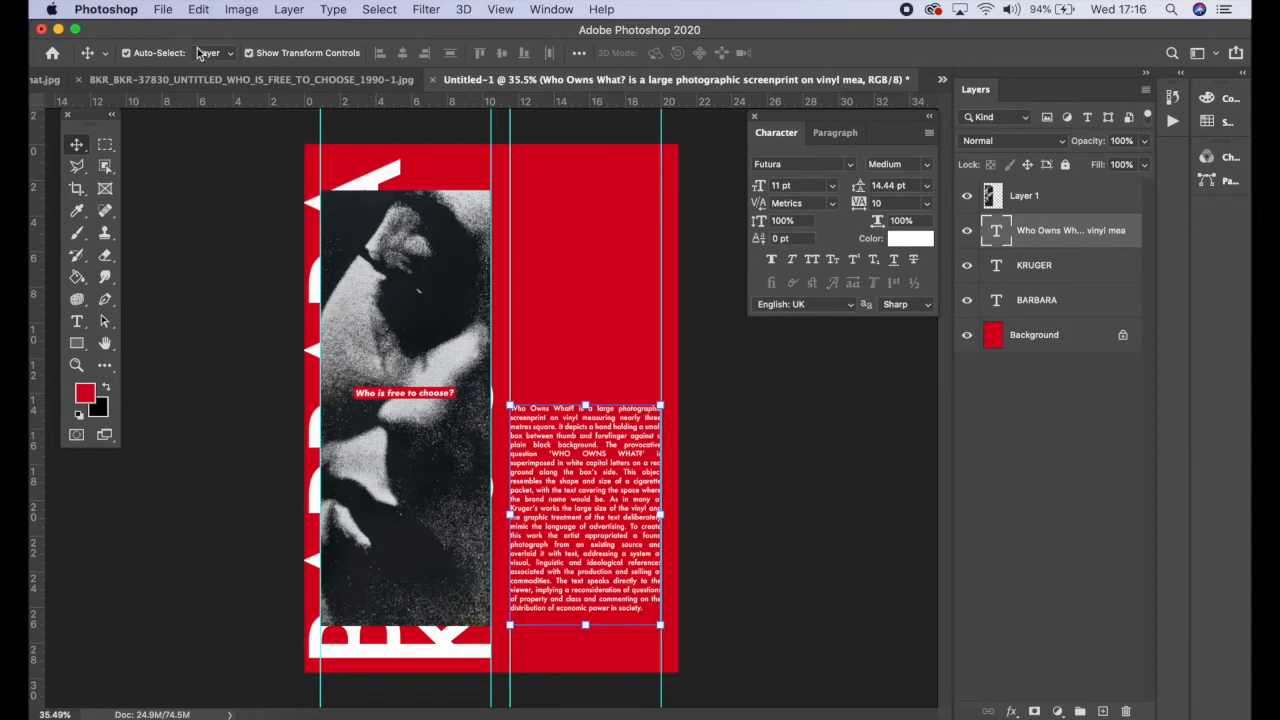
Step: Bring the 'Who owns what' hand image into the layout, scale it to about 83% above the body text, and nudge both lower
left_click(45, 79)
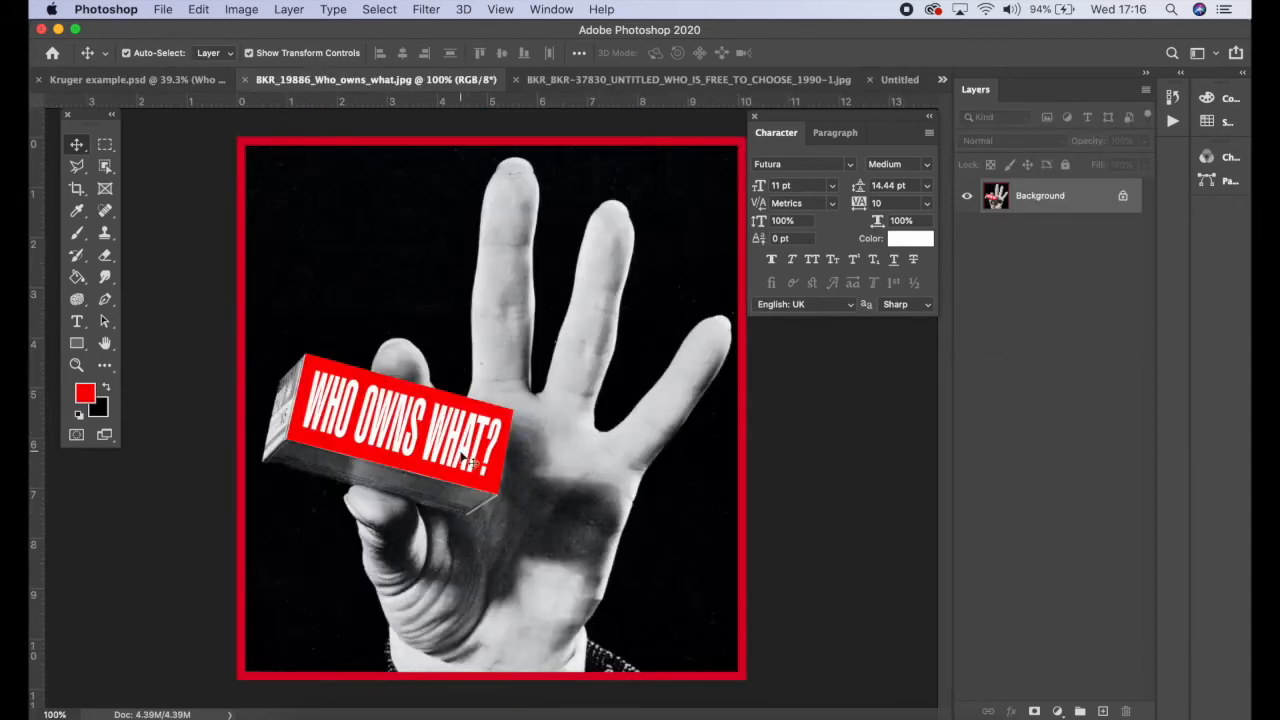
left_click_drag(895, 110, 578, 276)
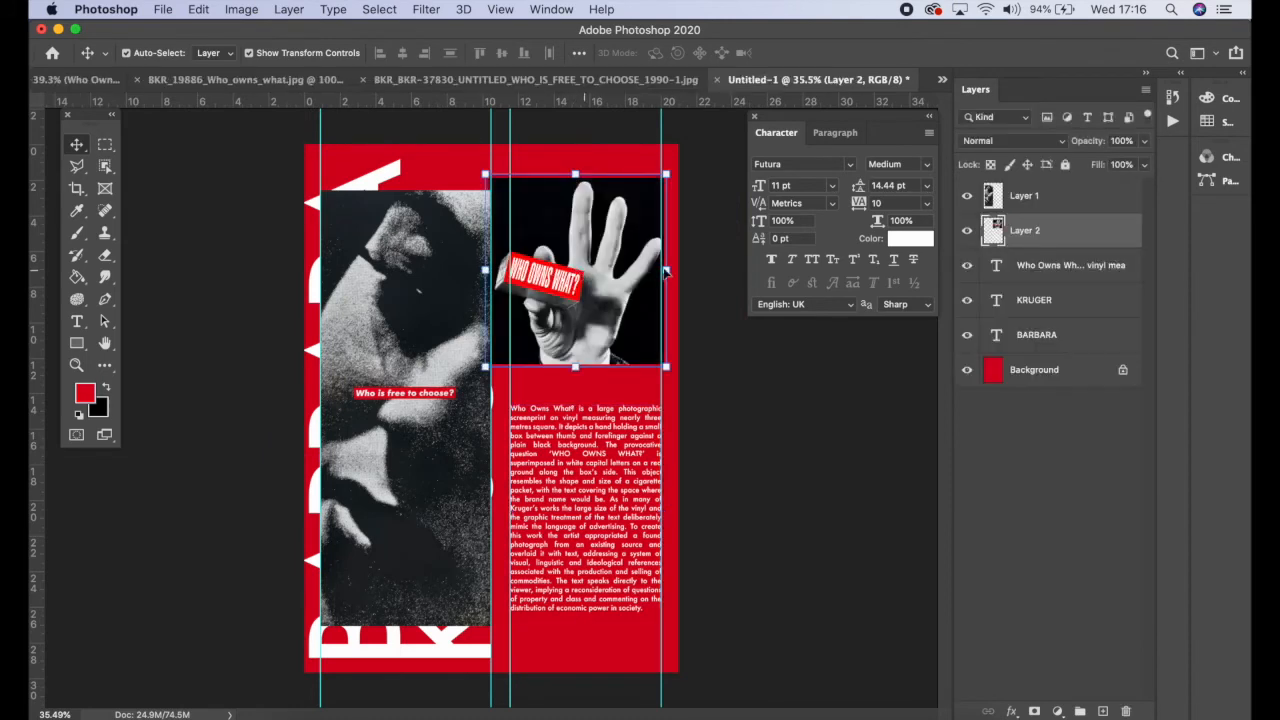
left_click_drag(667, 271, 620, 329)
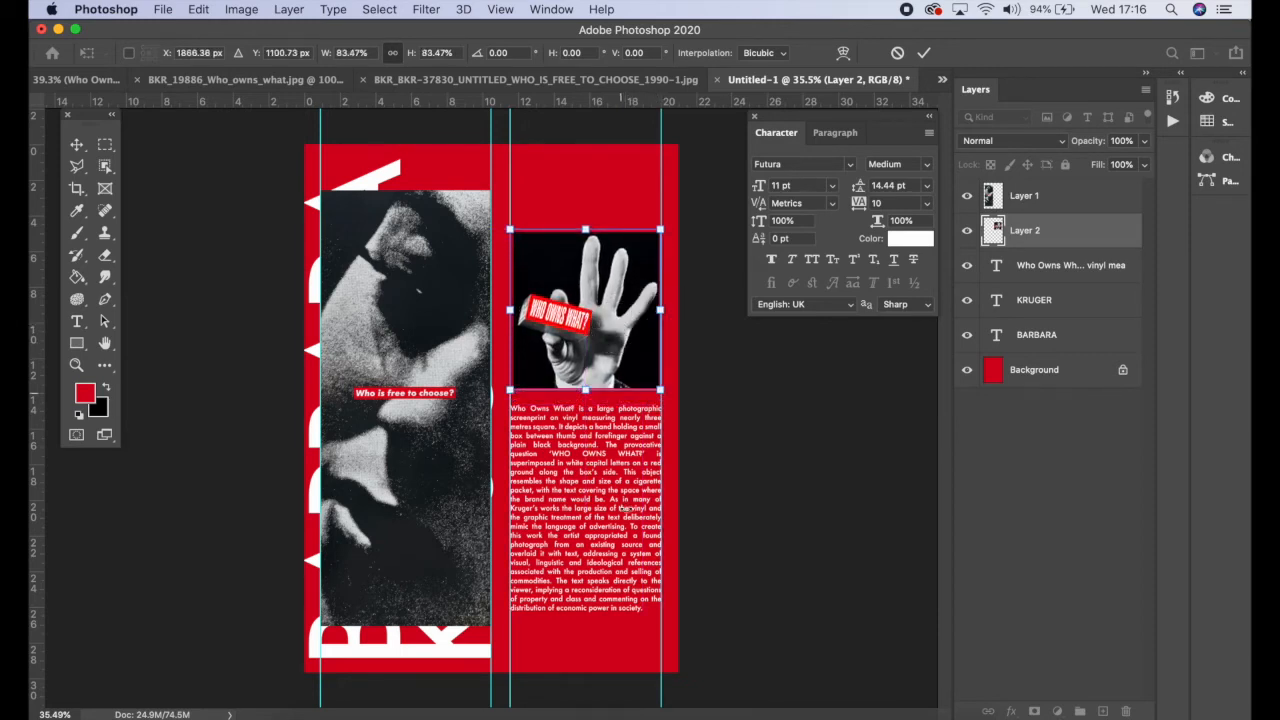
key("Return")
left_click_drag(611, 527, 610, 548)
left_click_drag(612, 342, 613, 360)
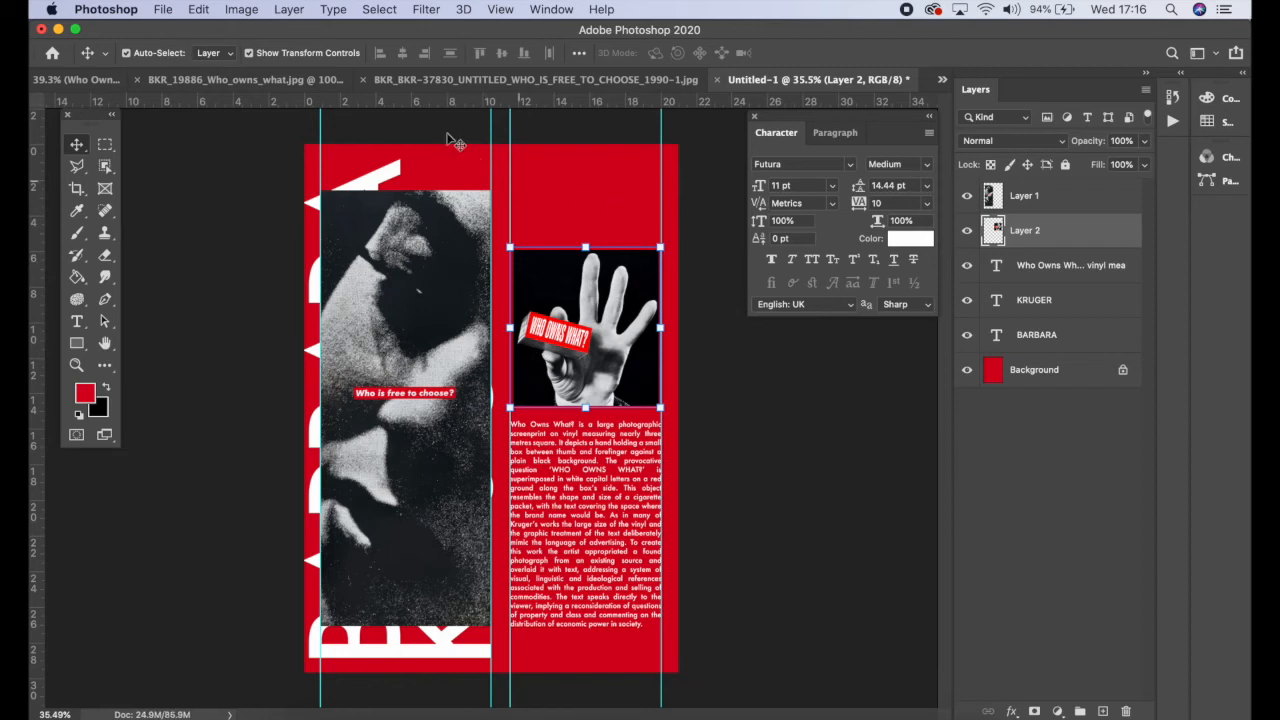
Step: Create a text frame across the right column above the hand image and enter 'BARABARA KRUGER' at 11 pt
left_click(78, 322)
left_click_drag(511, 190, 661, 217)
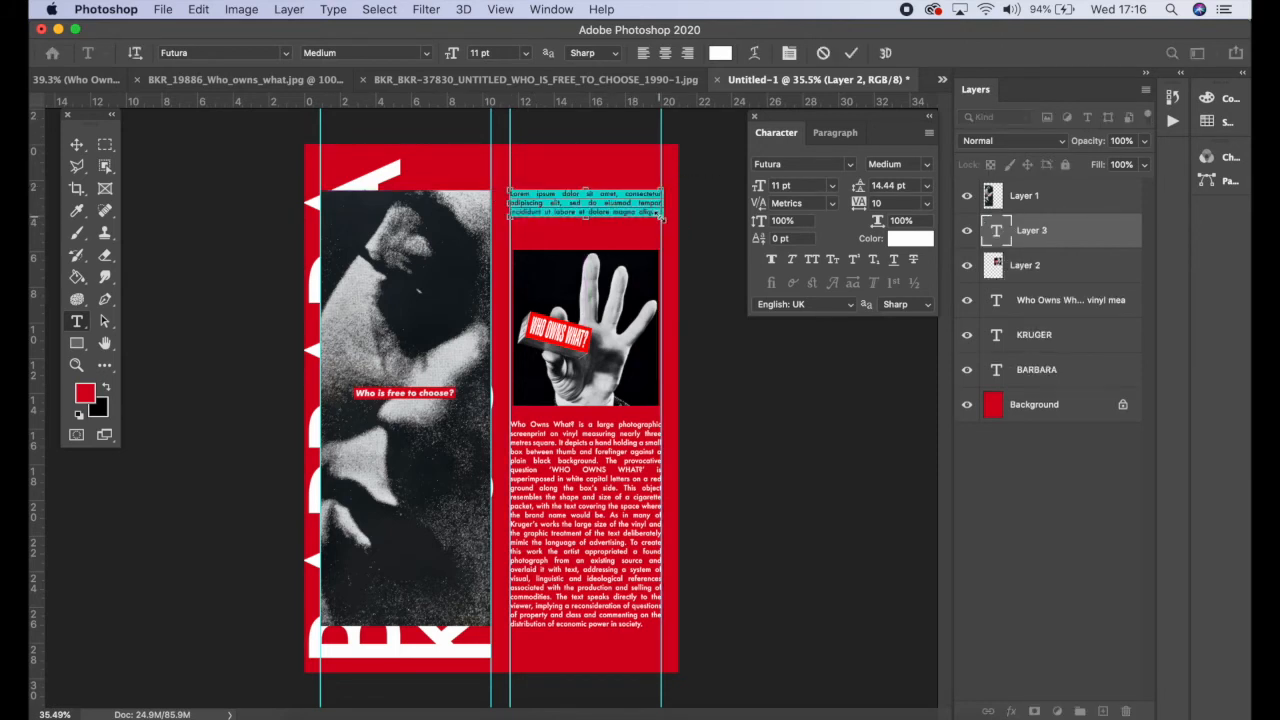
key("BackSpace")
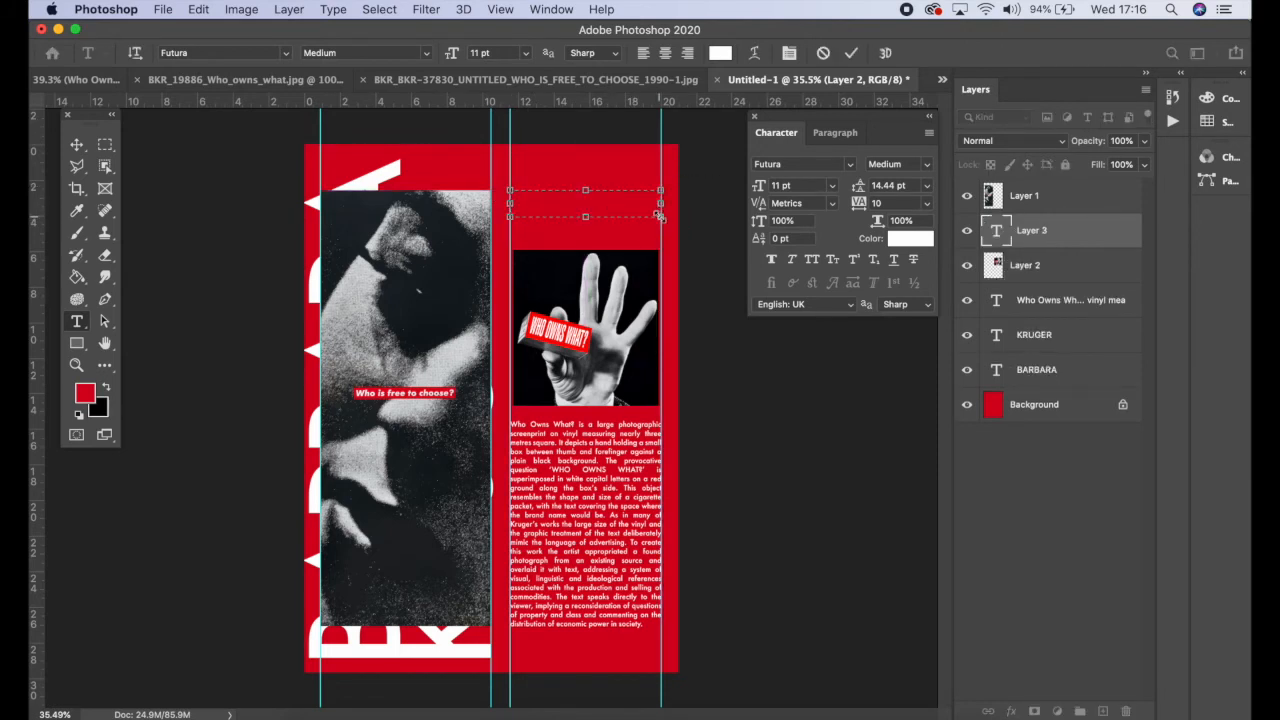
type("BARBARA KRUGER")
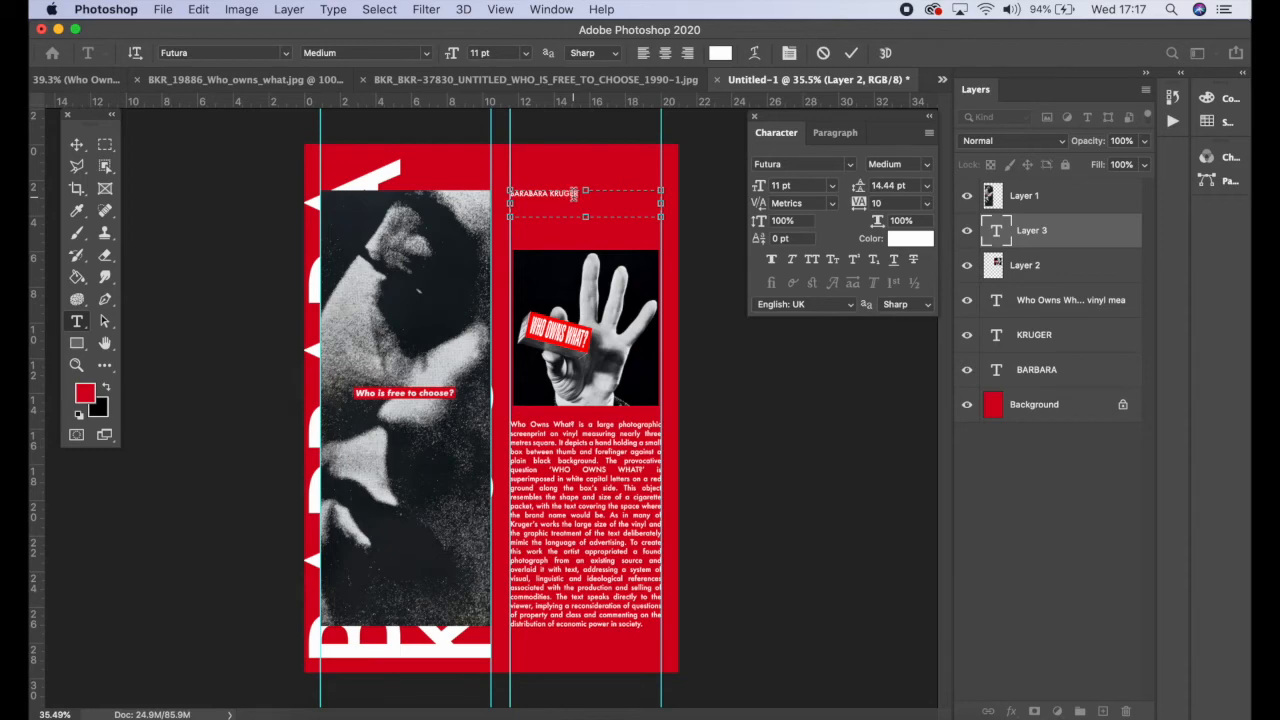
left_click(851, 53)
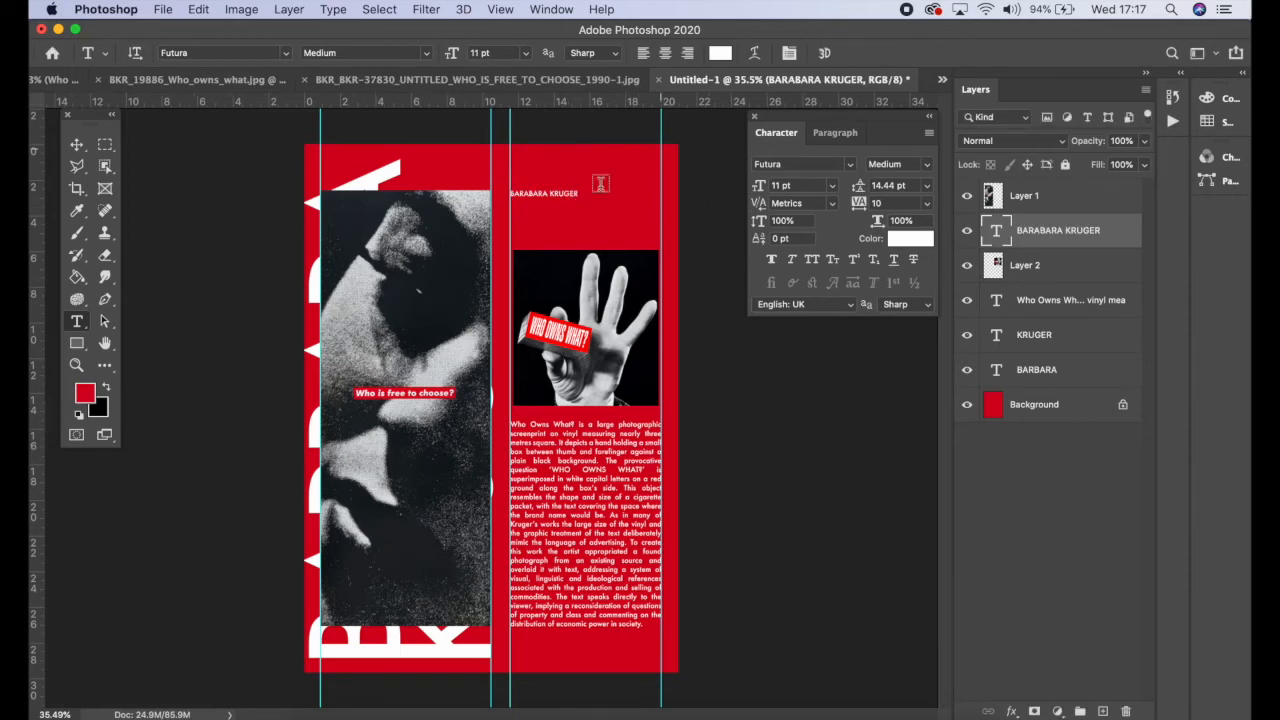
Step: Copy the 'BARBARA KRUGER' heading and 'WHO OWNS WHAT?' subheading layers from the Kruger example file into the layout
left_click(82, 154)
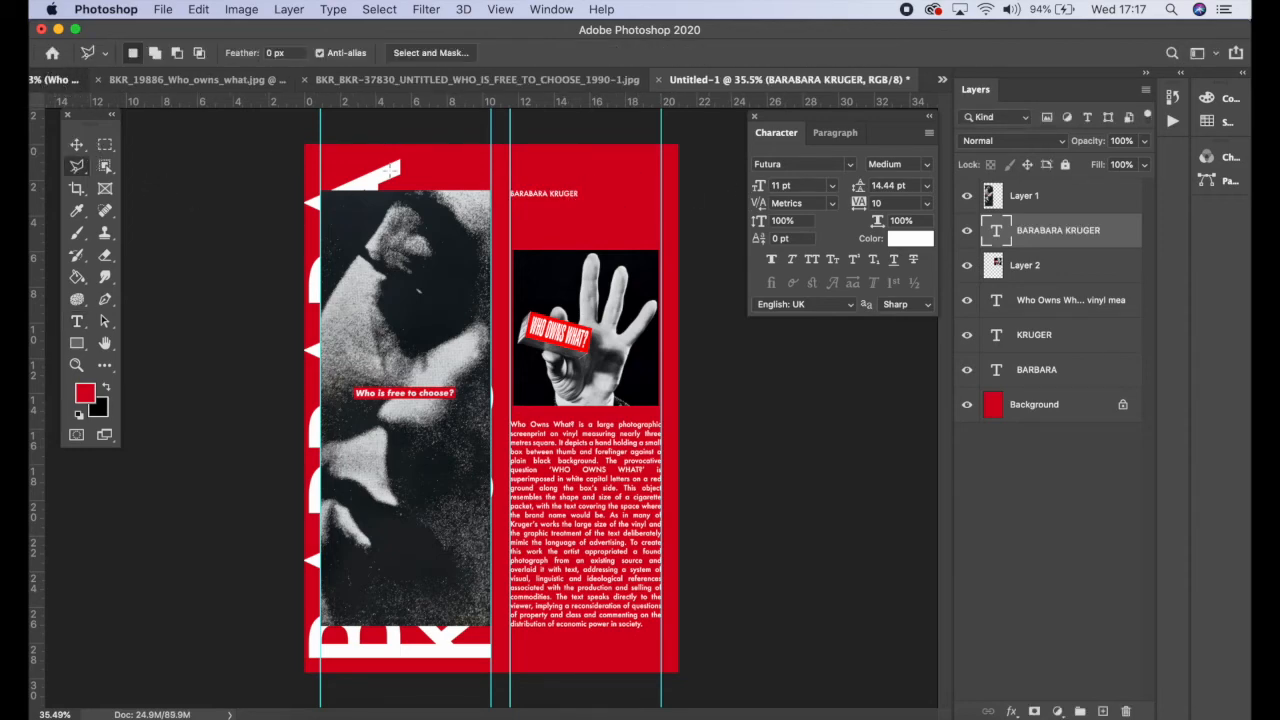
left_click(63, 81)
left_click(76, 145)
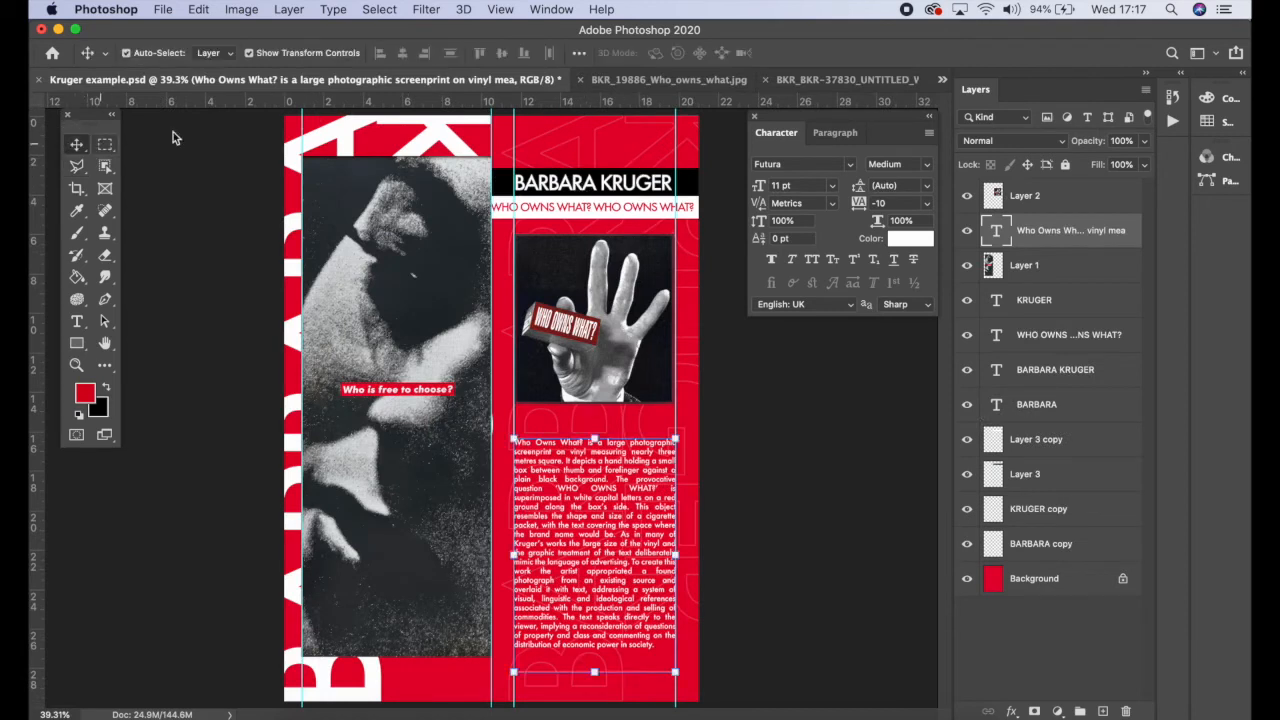
left_click(600, 190)
left_click(609, 207, "shift")
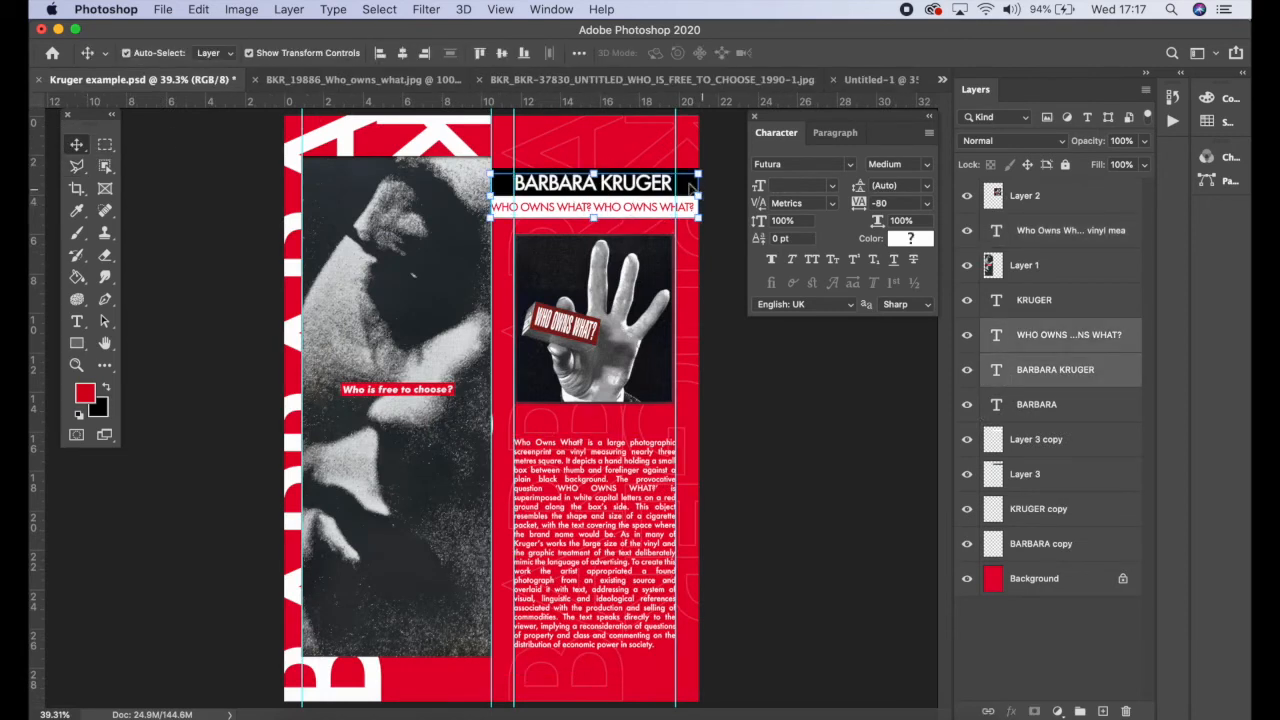
left_click(688, 188, "shift")
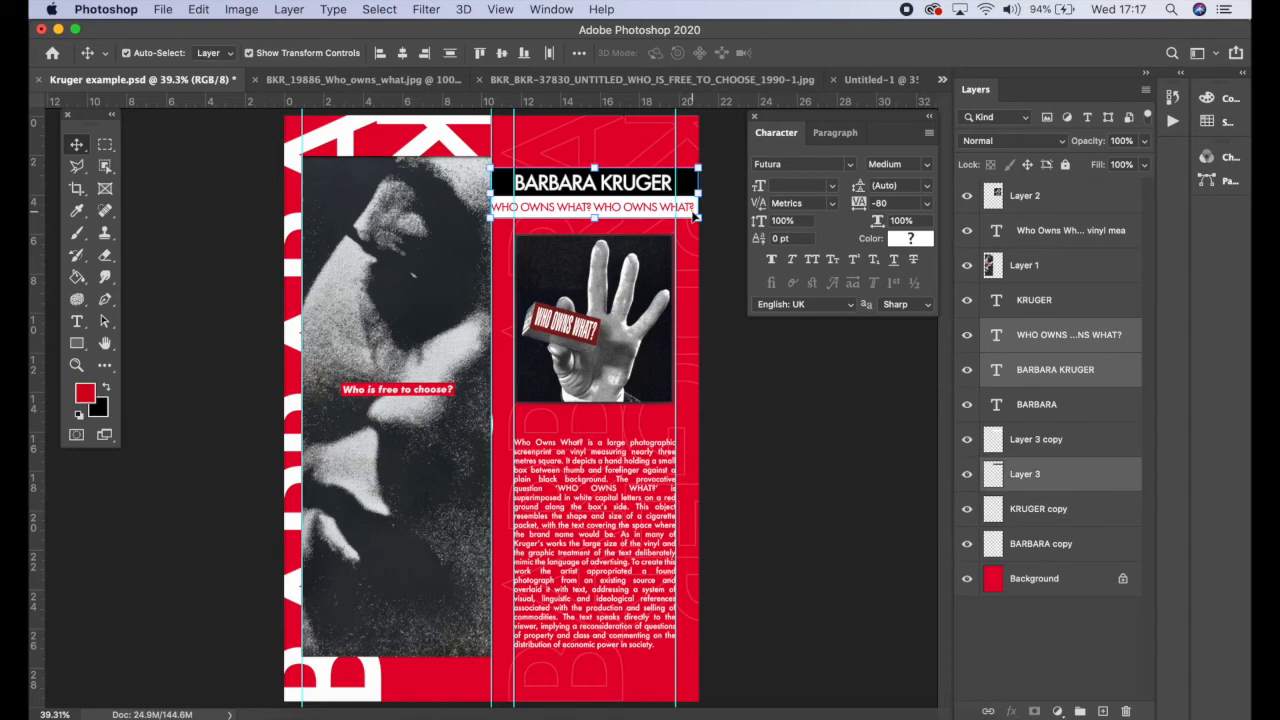
left_click_drag(688, 224, 556, 200)
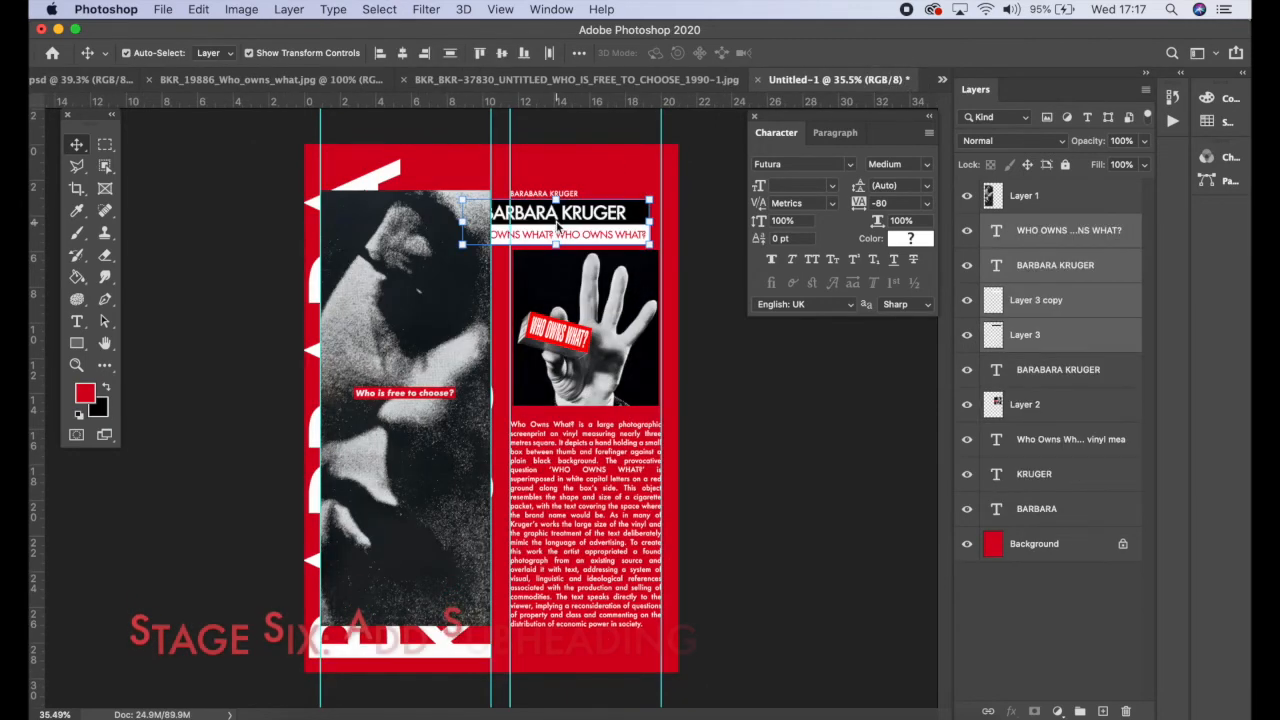
Step: Delete the small hand-typed 'BARABARA KRUGER' text layer
key("Return")
left_click(600, 164)
left_click(564, 192)
key("Delete")
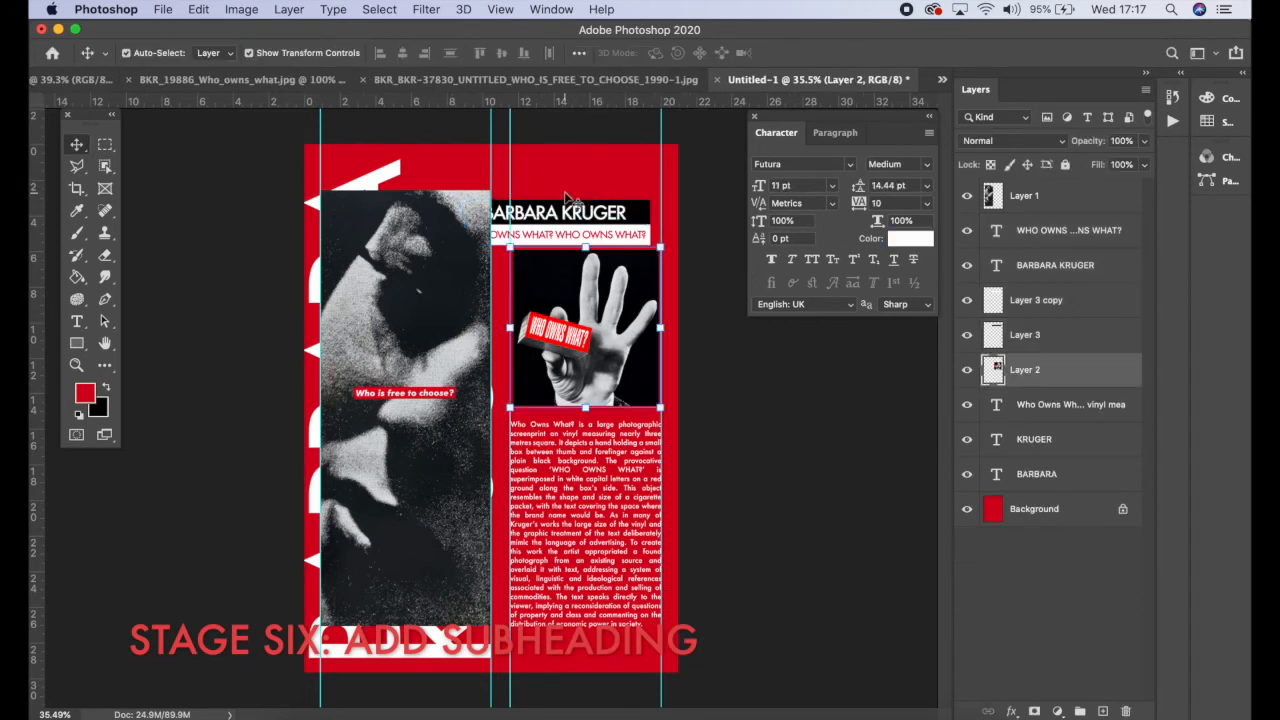
Step: Delete the copied black and white band layers, Layer 3 and Layer 3 copy, behind the heading
left_click(568, 212)
left_click(603, 236, "shift")
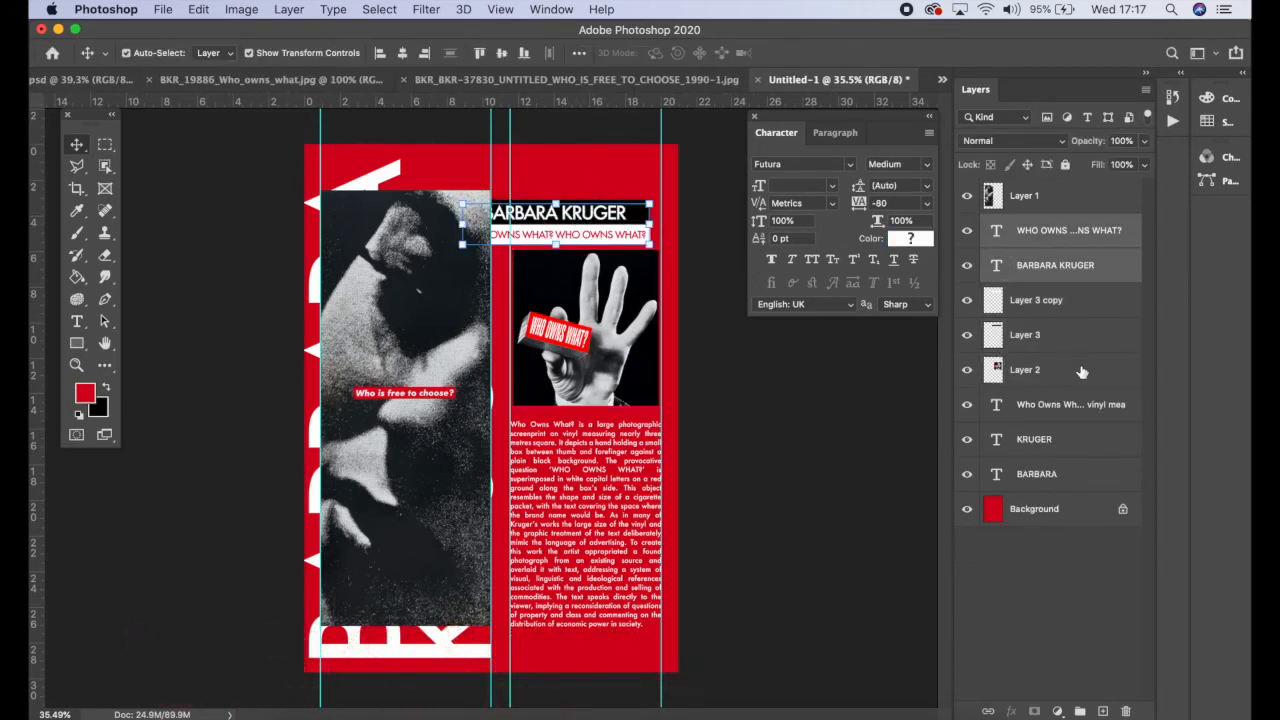
left_click(1060, 249)
left_click(1056, 303)
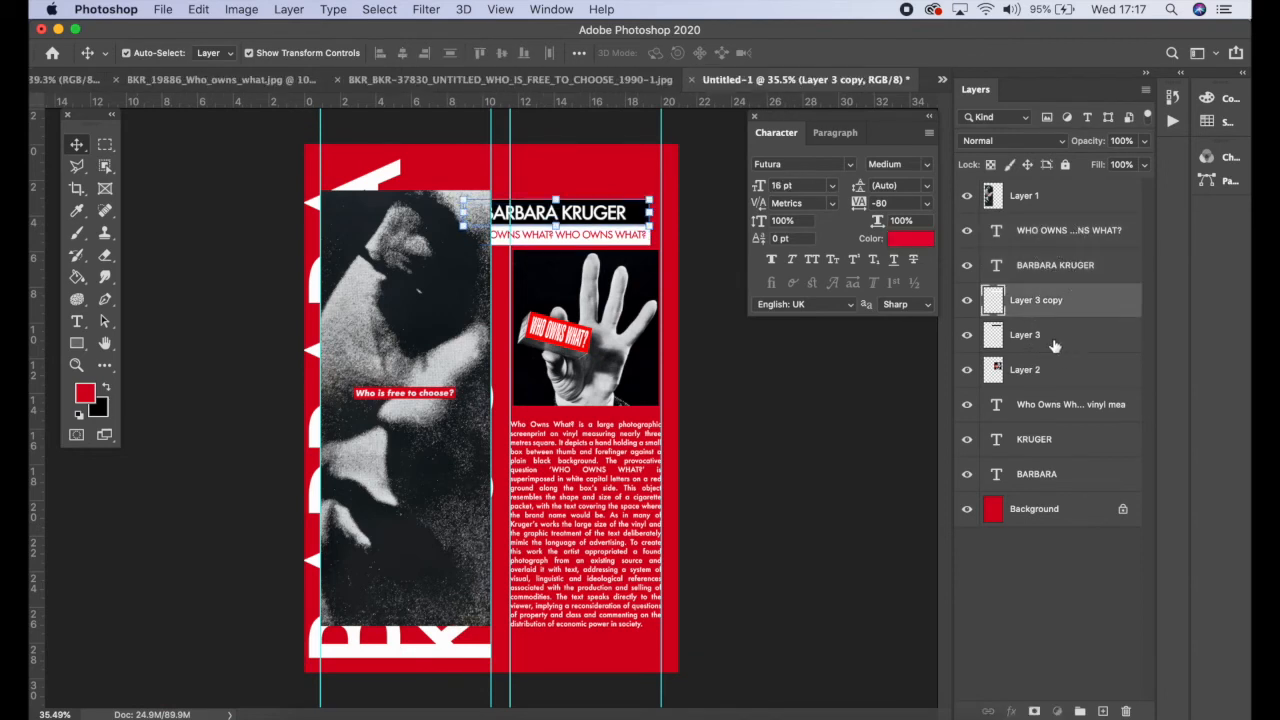
left_click(1054, 343)
key("Delete")
left_click(1051, 312)
key("Delete")
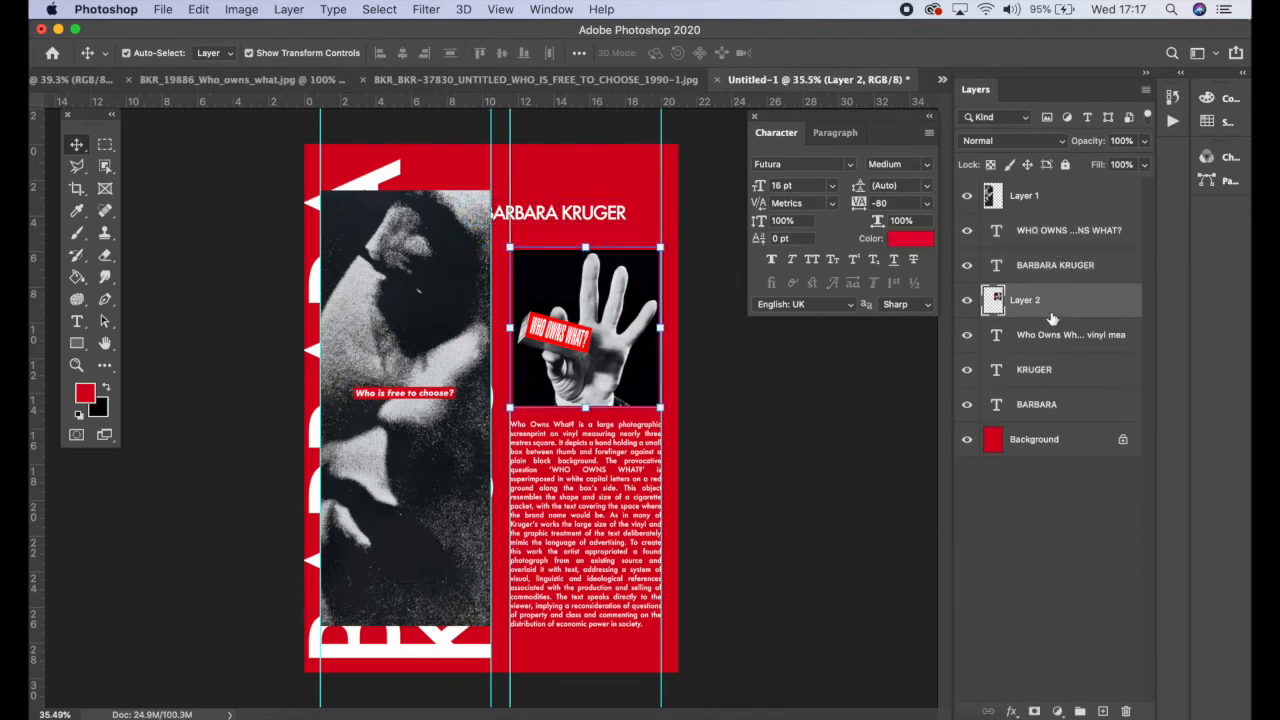
Step: Select the heading and subheading text layers together and nudge them right into the right column
left_click(1056, 264)
left_click(997, 232, "shift")
left_click_drag(588, 218, 618, 215)
key("Right")
key("Right")
key("Right")
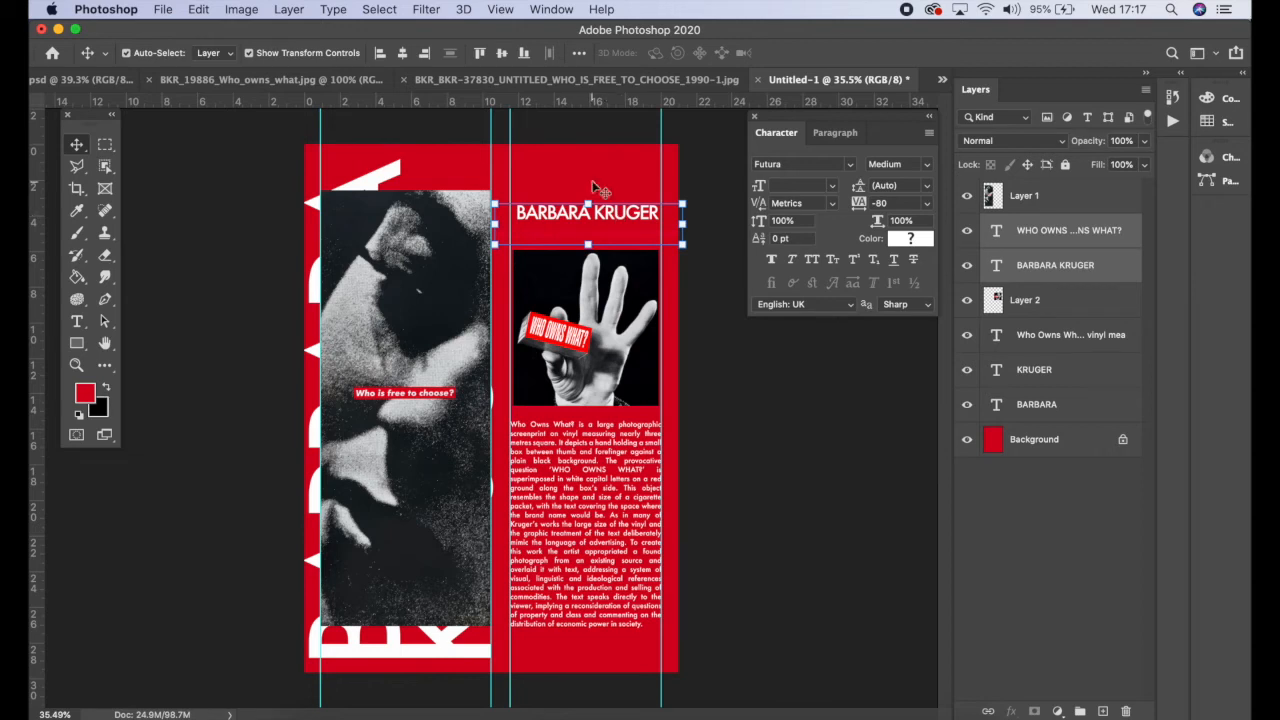
Step: On a new layer, fill a rectangular selection behind the 'BARBARA KRUGER' heading with black, then deselect
left_click(1097, 303)
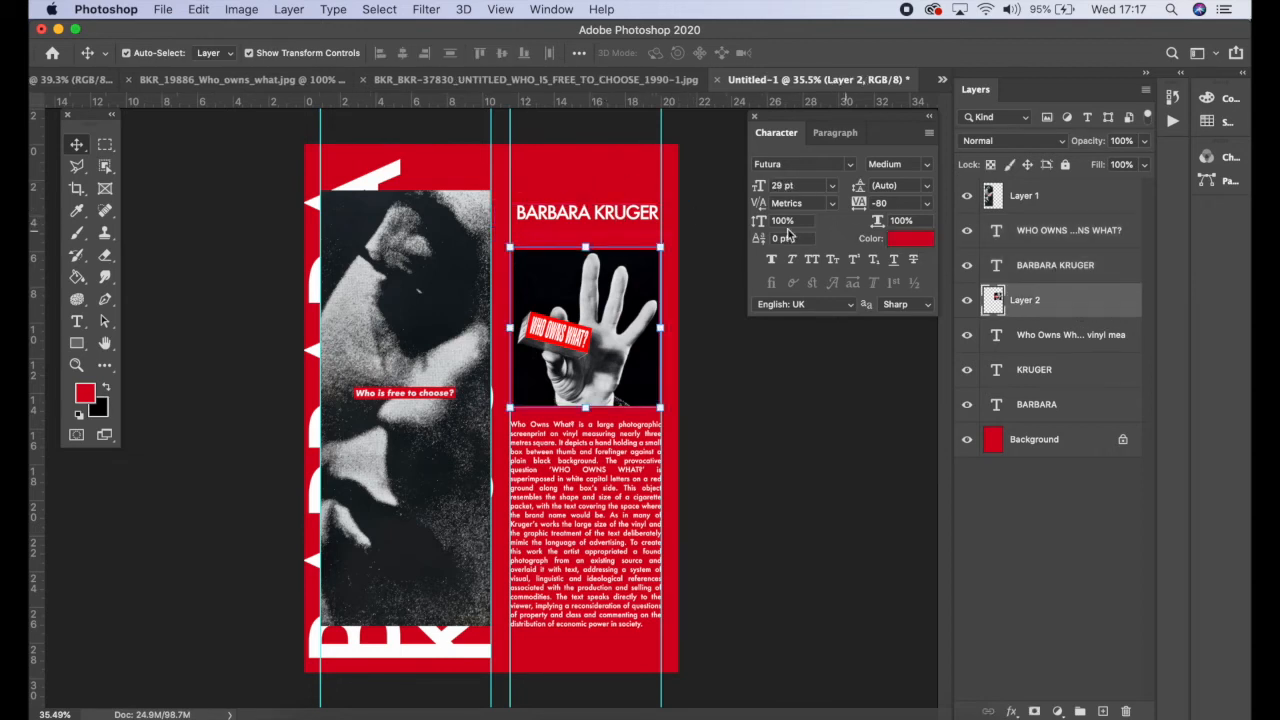
left_click(104, 147)
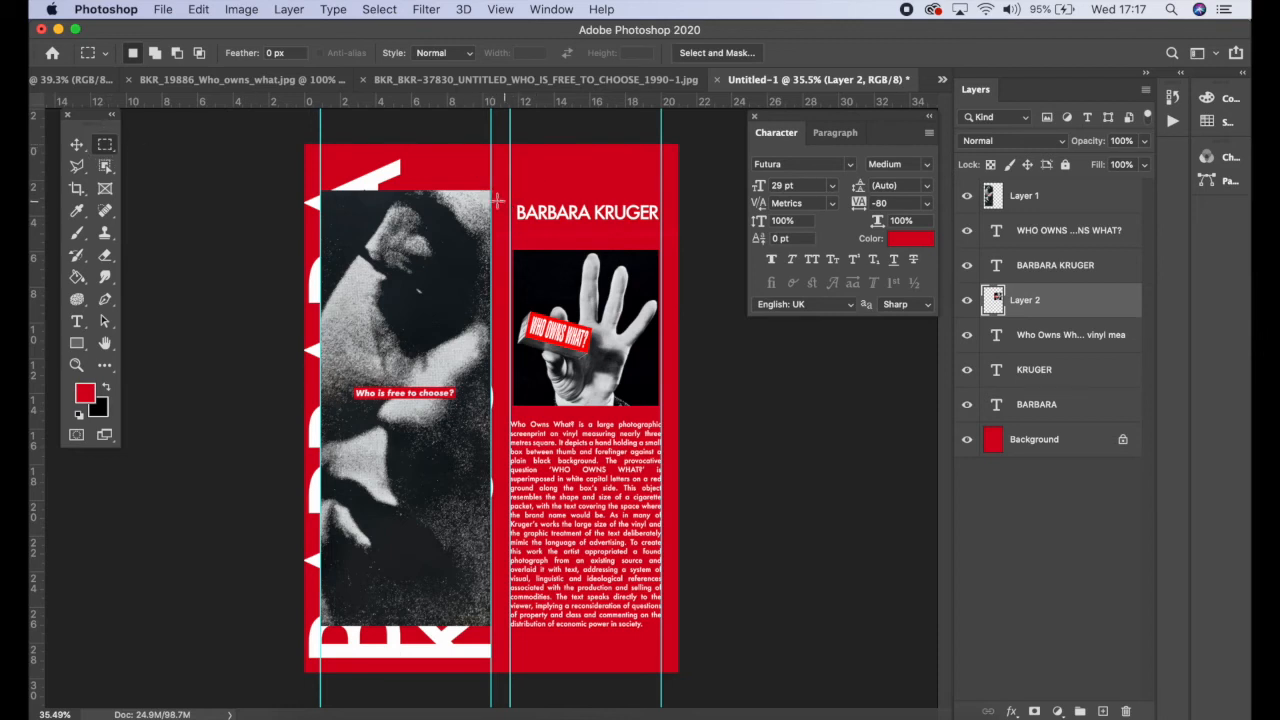
left_click_drag(492, 200, 680, 222)
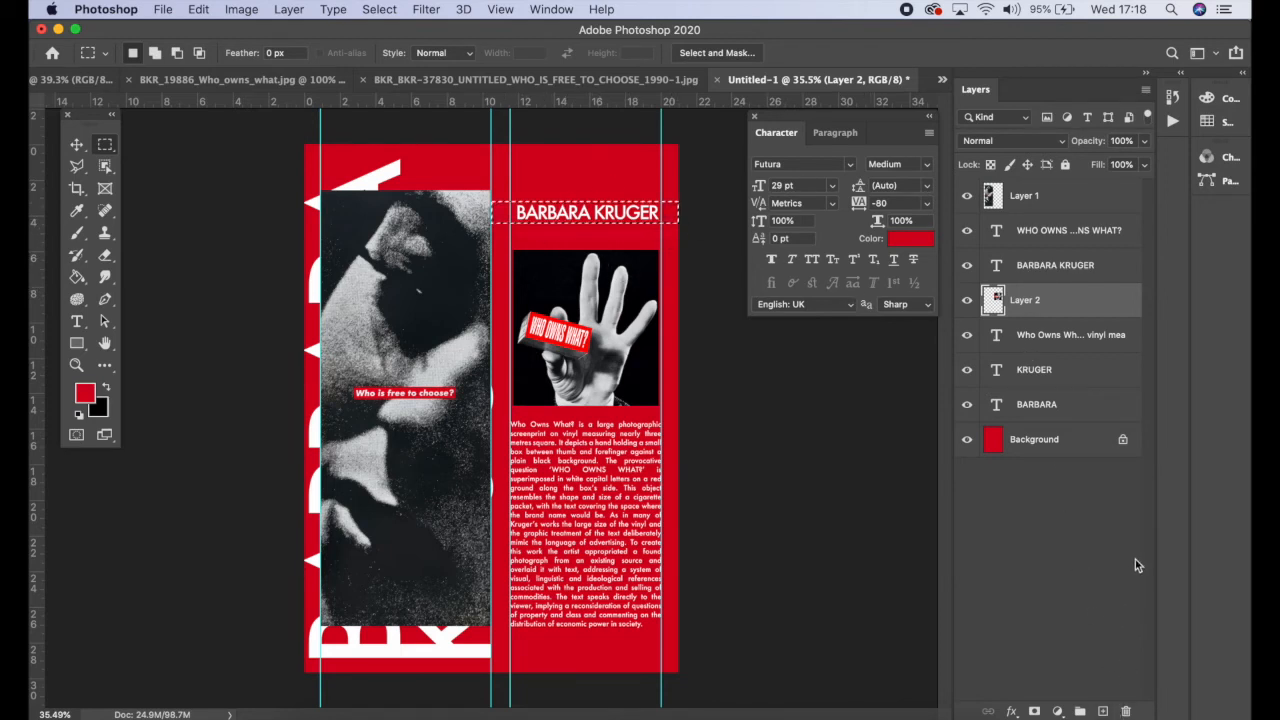
left_click(1103, 711)
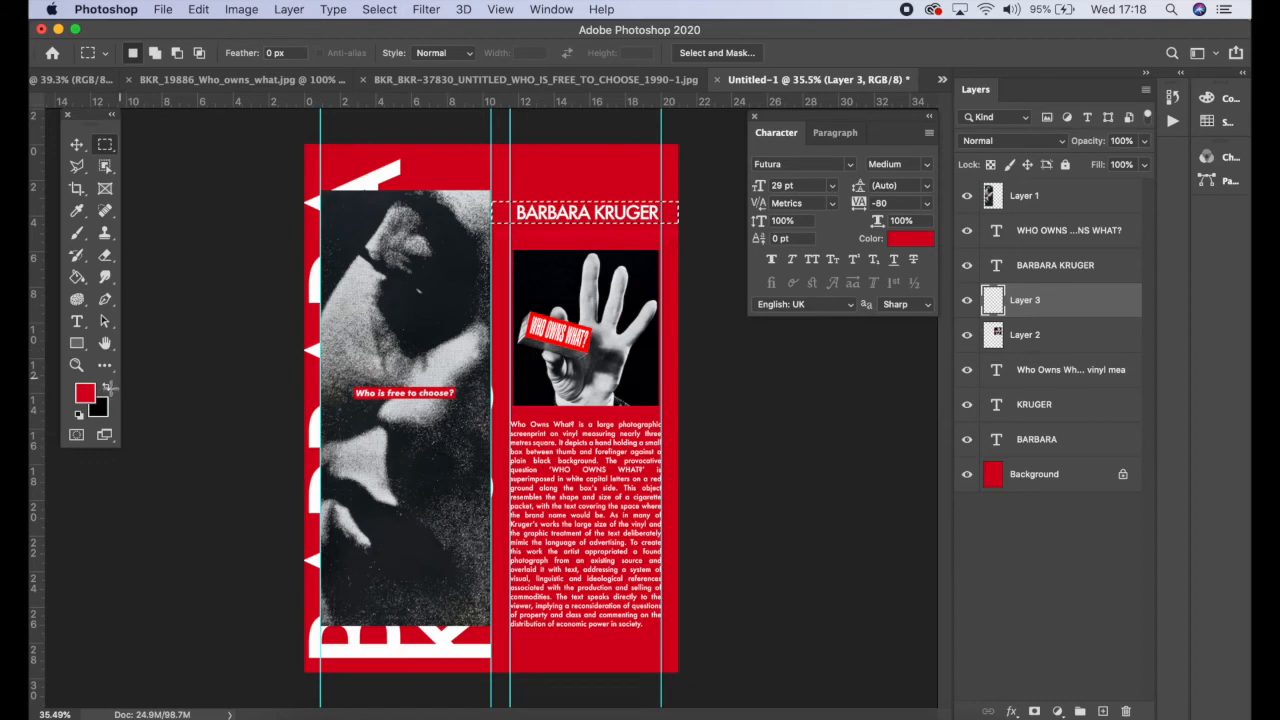
left_click(108, 389)
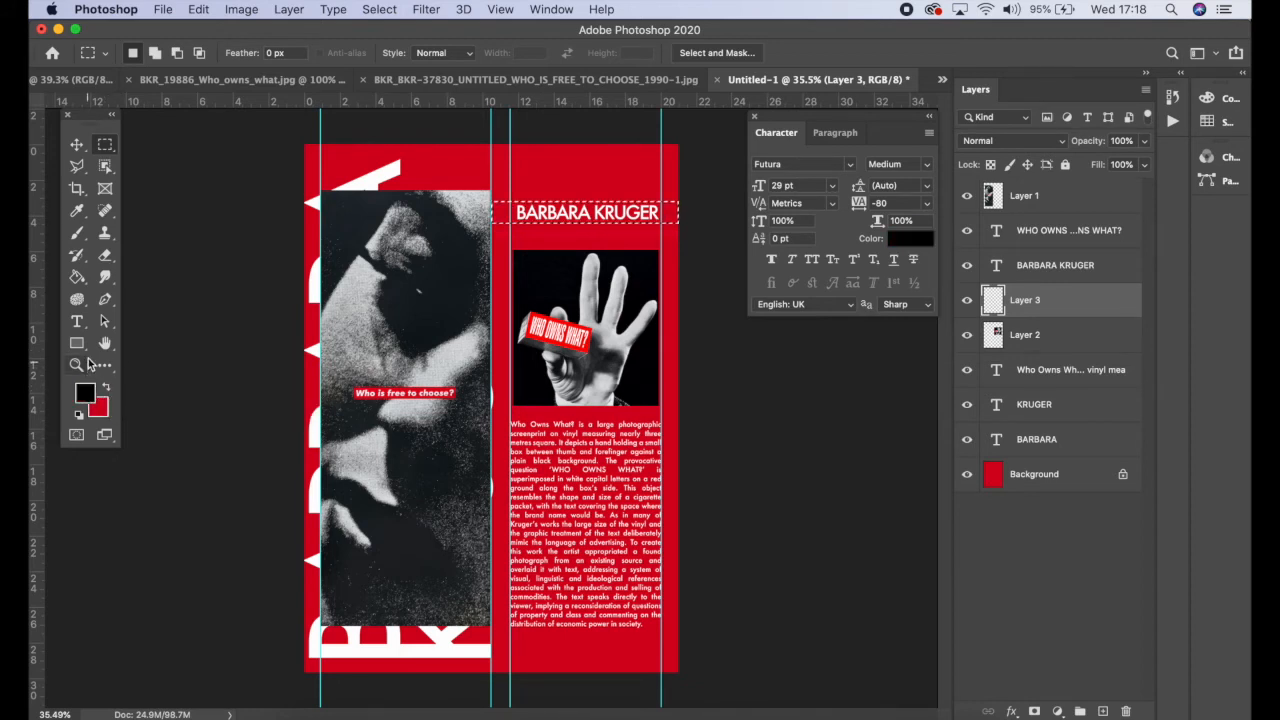
left_click(79, 278)
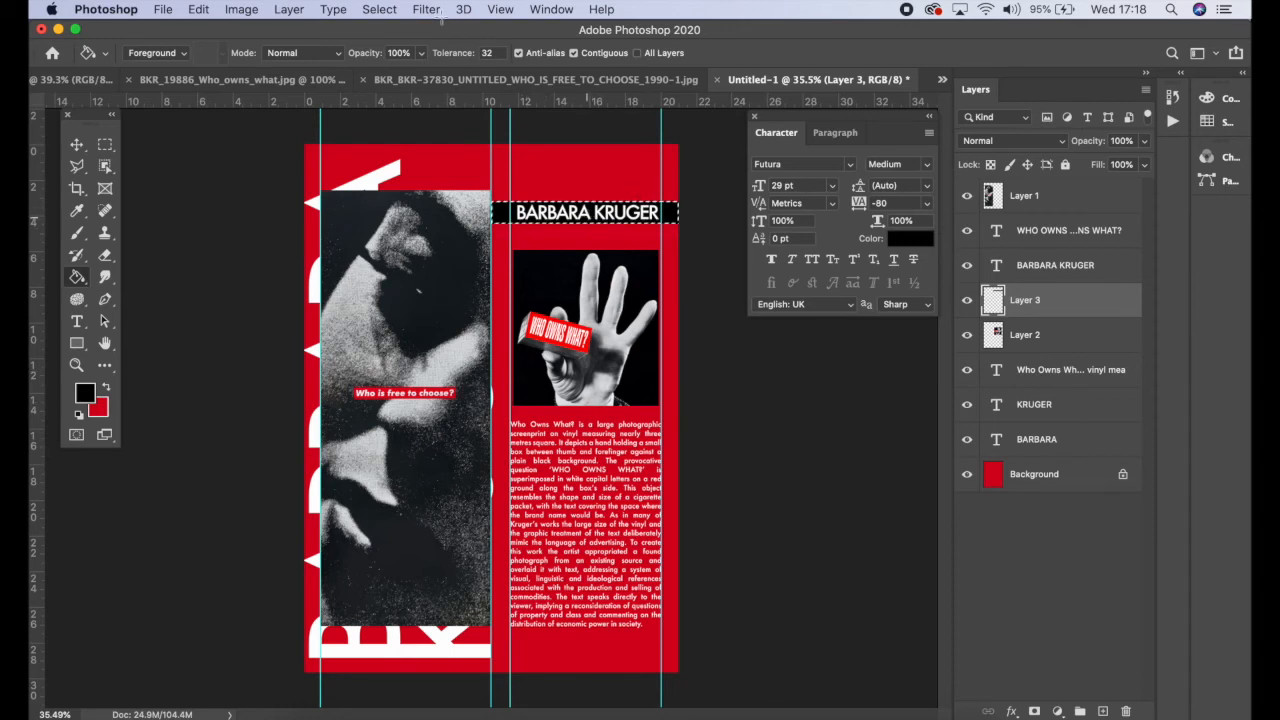
left_click(392, 7)
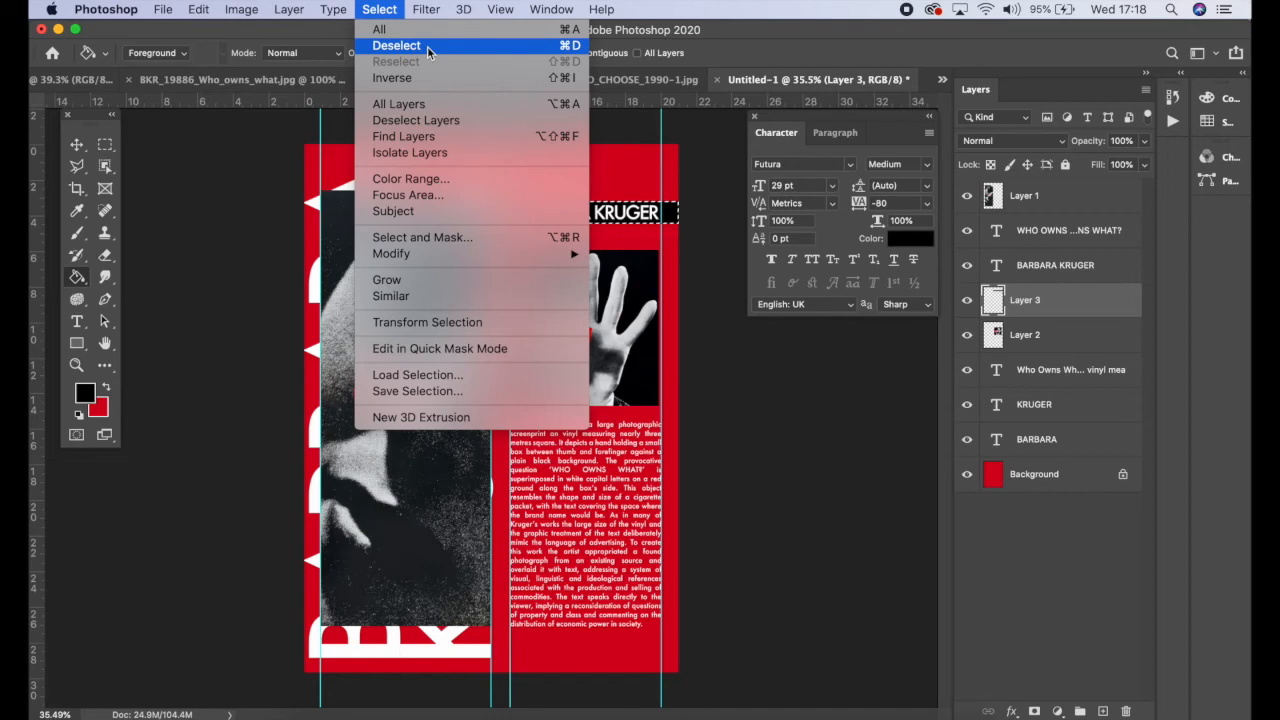
left_click(573, 47)
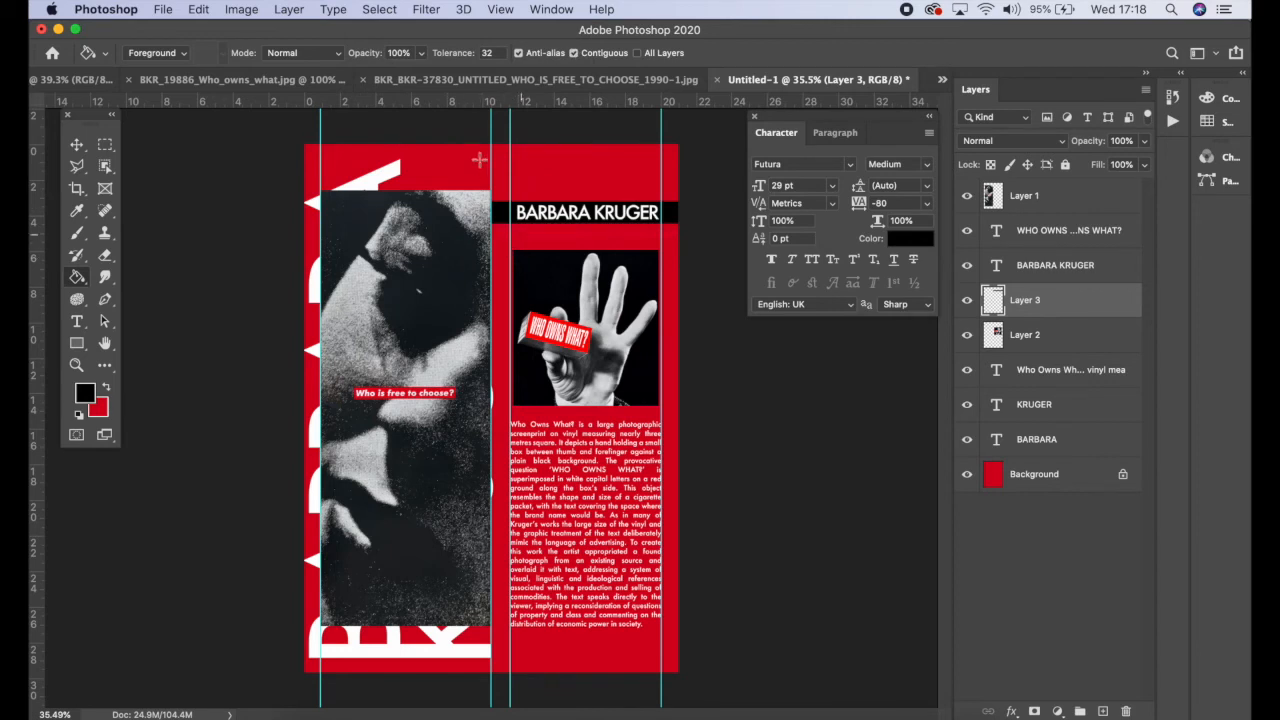
Step: Duplicate the black band layer and move the copy down just beneath the heading
left_click(1079, 304)
left_click_drag(1085, 308, 1103, 710)
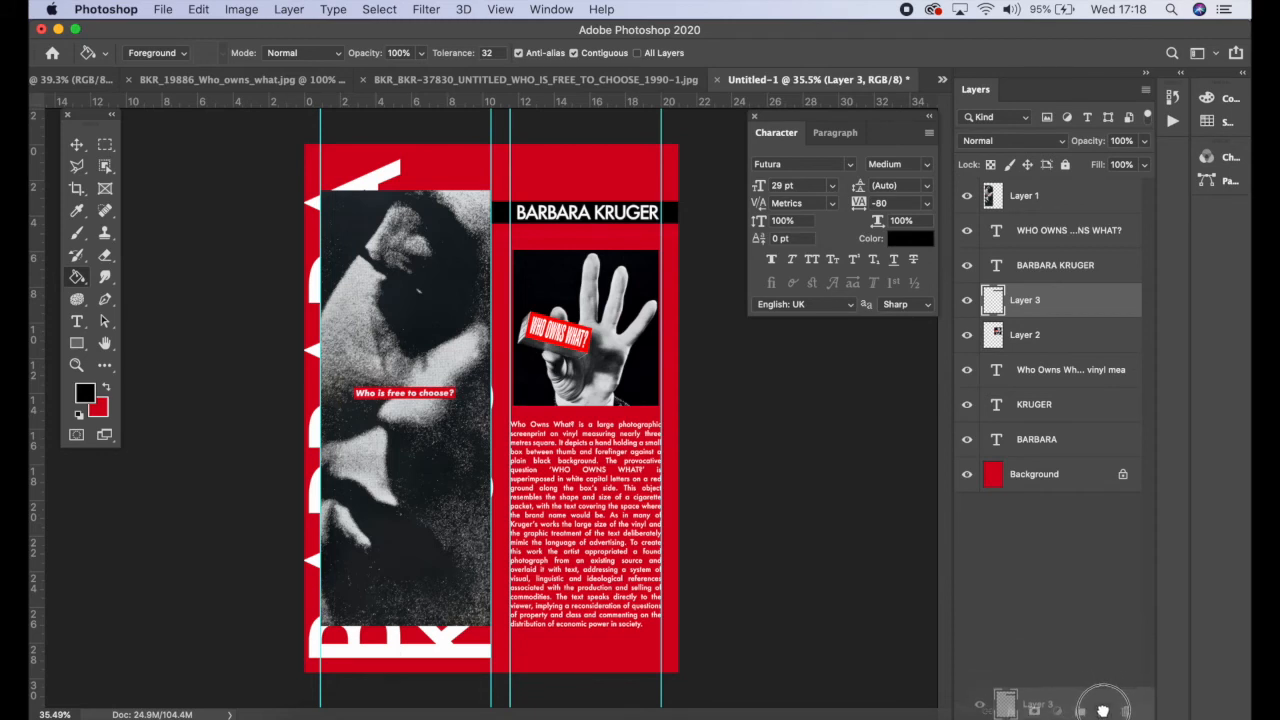
left_click_drag(1103, 710, 1103, 710)
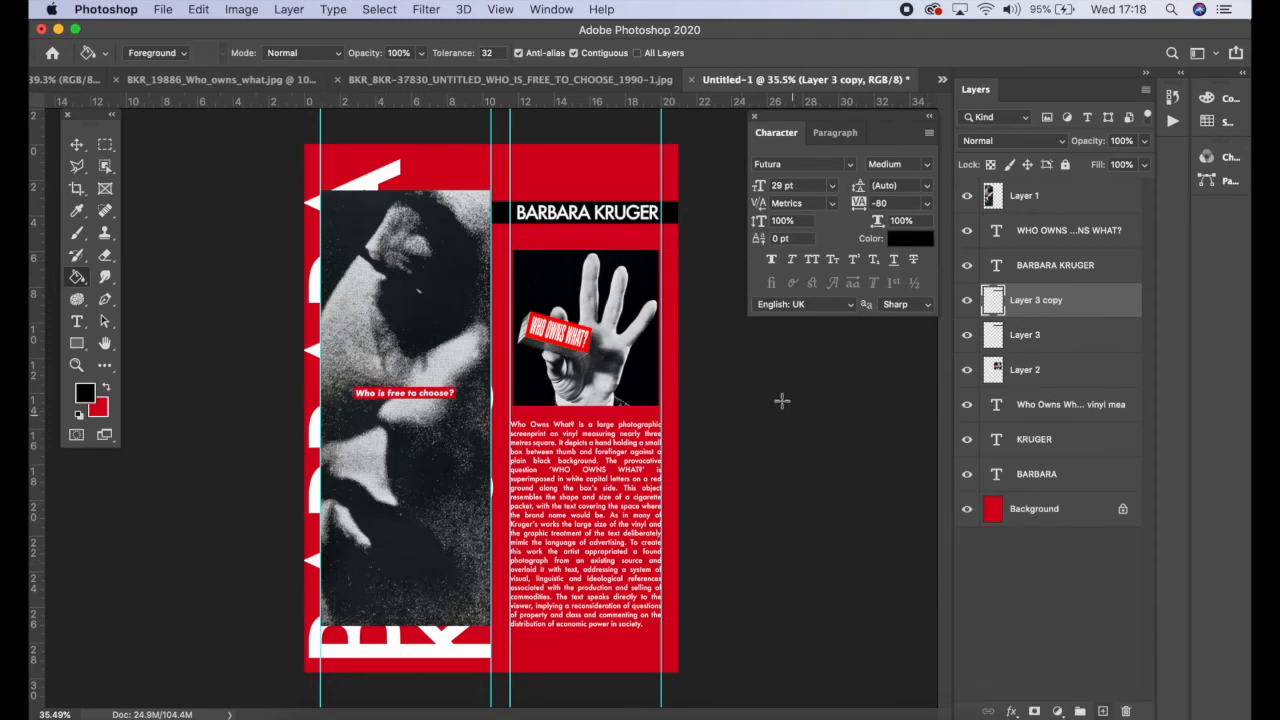
left_click(77, 145)
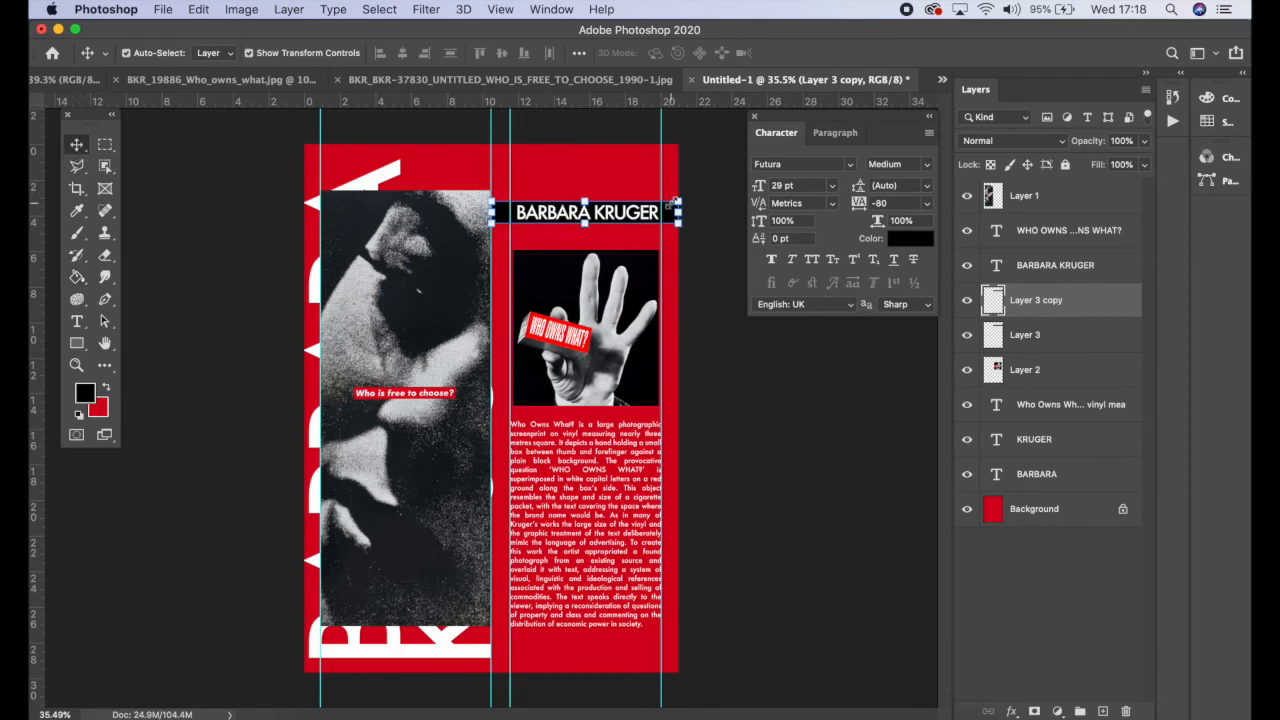
left_click_drag(505, 222, 504, 242)
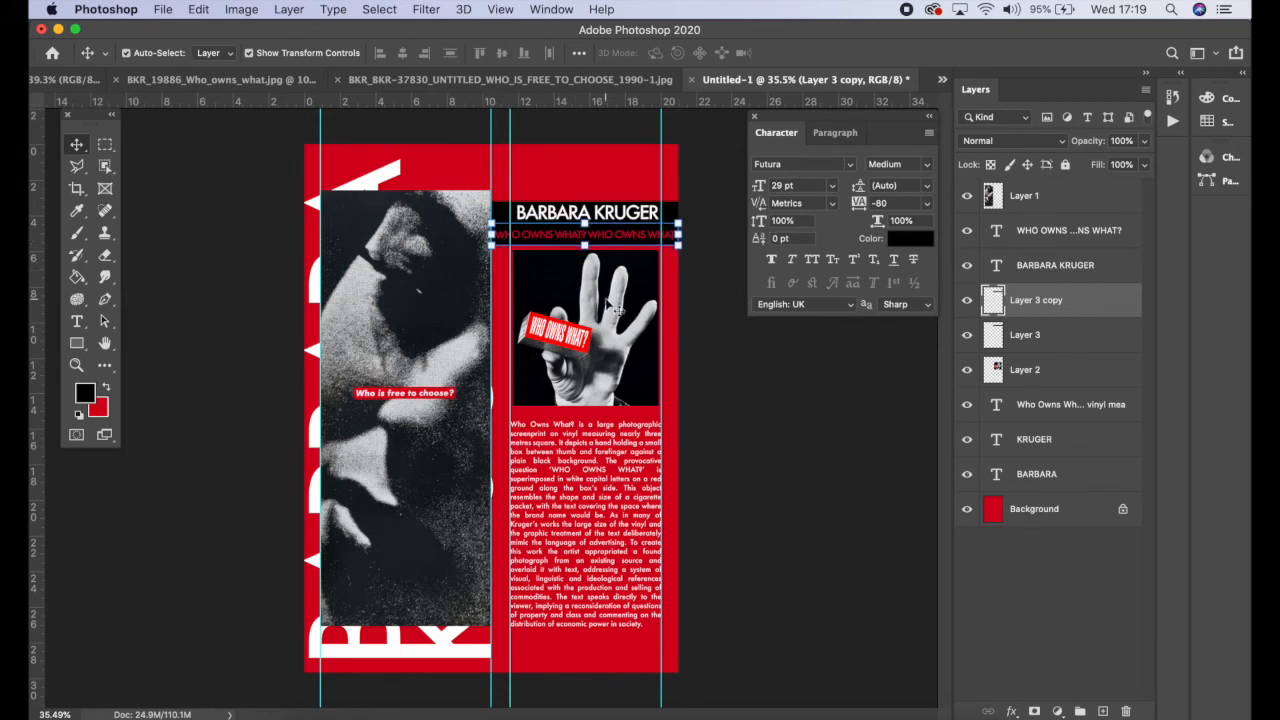
Step: Set the foreground colour to white (fdfdfd) and fill the duplicated band white
left_click(84, 393)
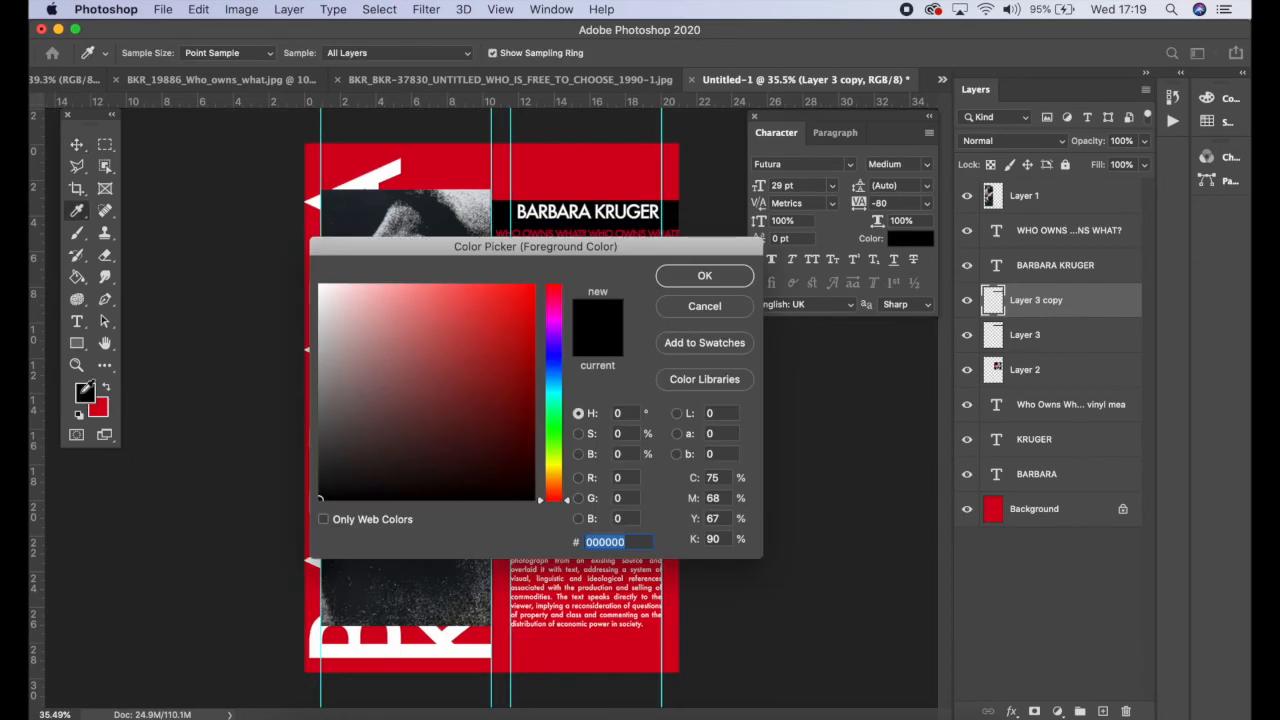
left_click_drag(372, 357, 314, 280)
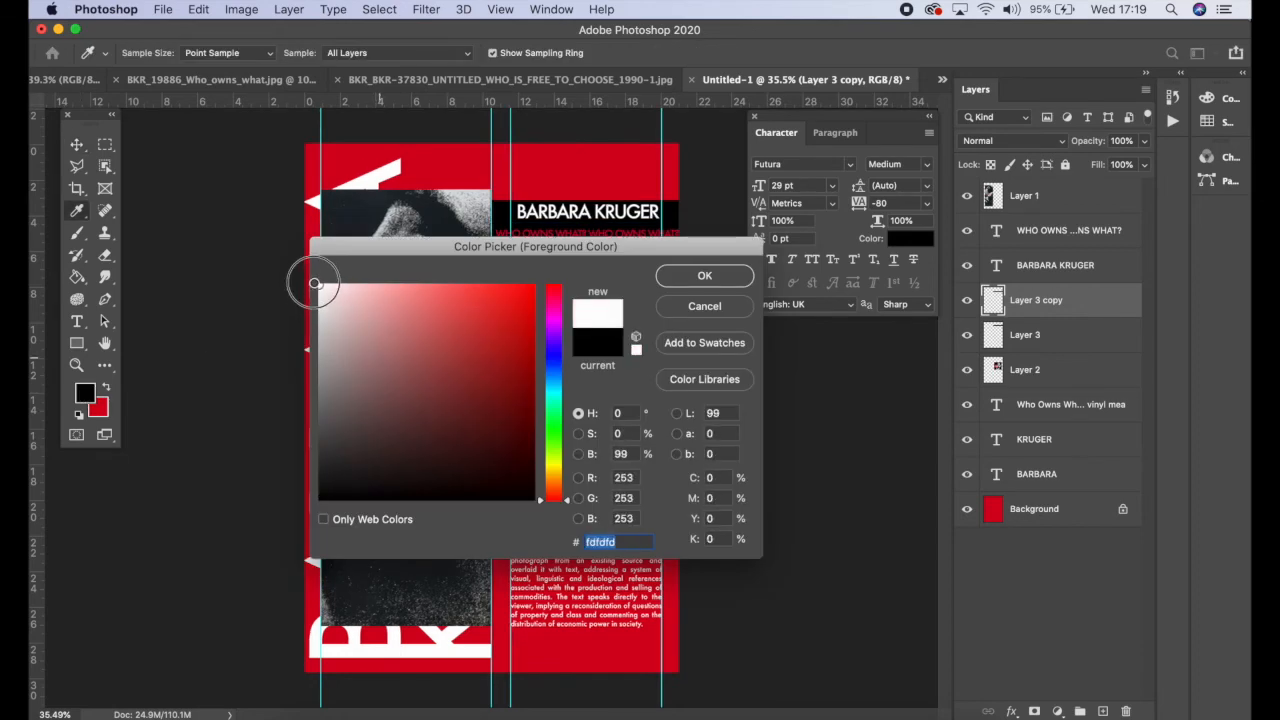
left_click(702, 275)
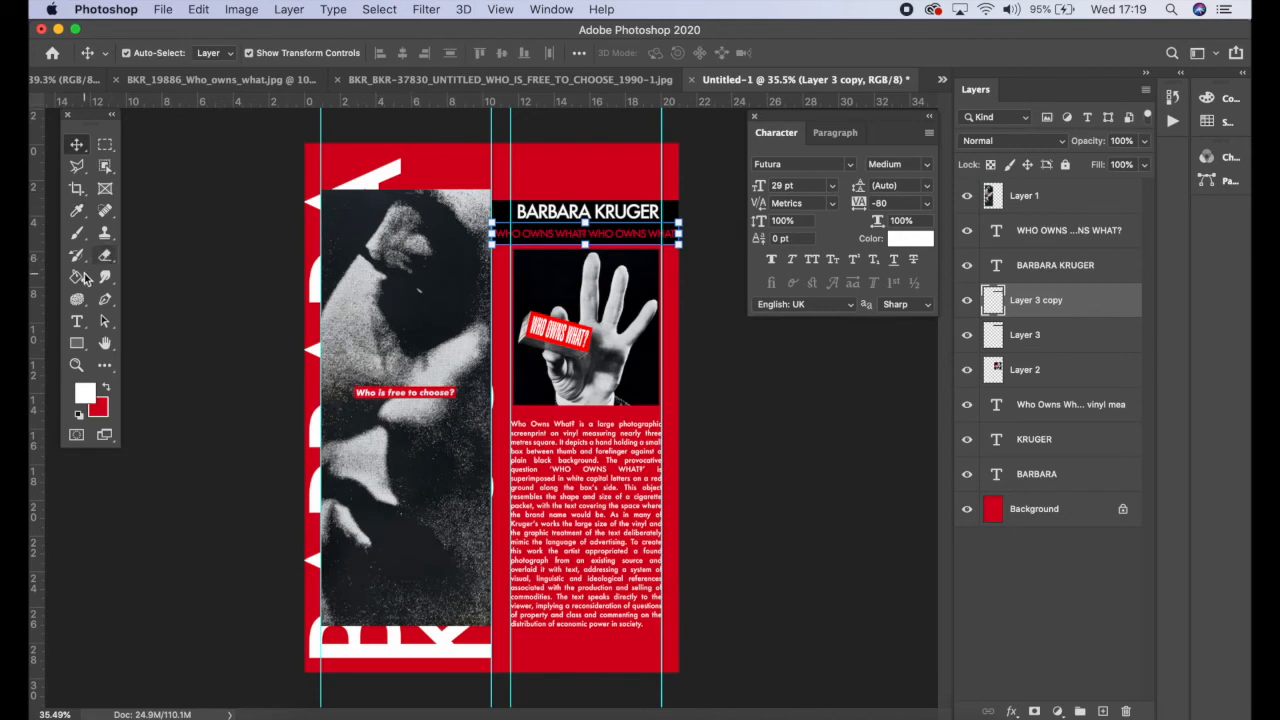
left_click(80, 276)
left_click(520, 240)
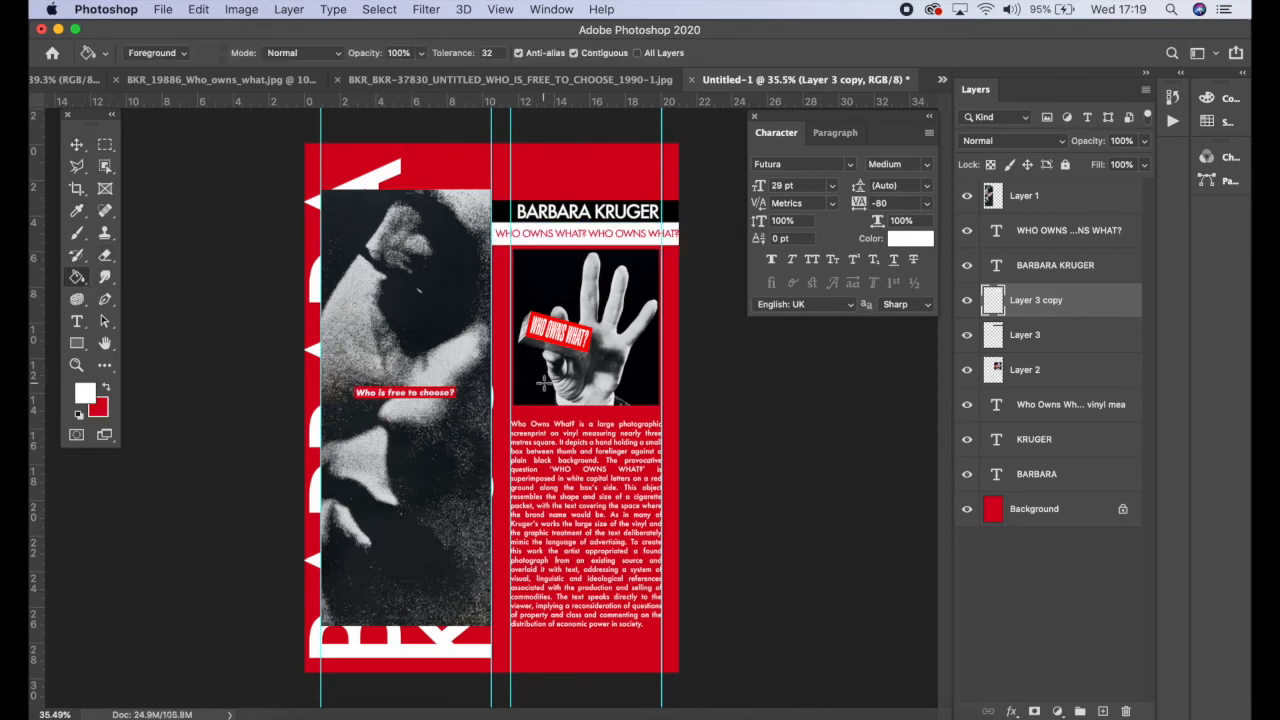
Step: Select the vertical BARBARA and KRUGER text layers and scale them up to about 110% width and 108% height
left_click(77, 145)
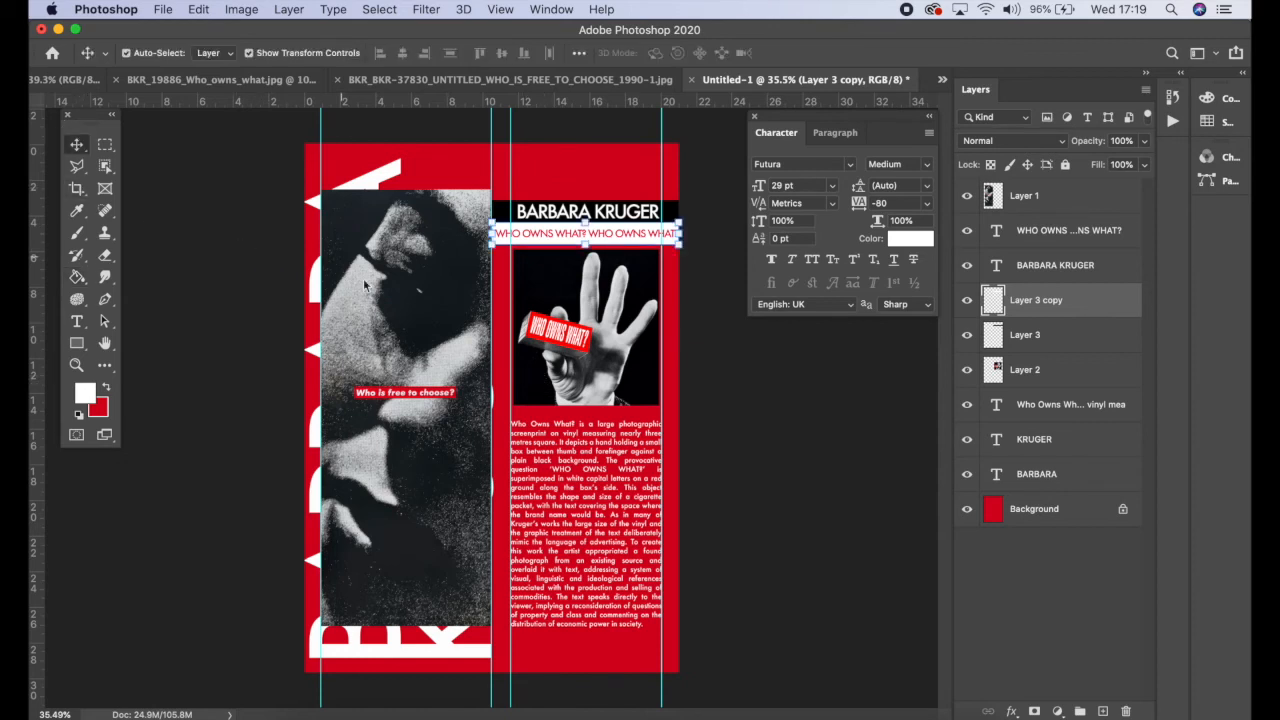
left_click(395, 183)
left_click(474, 656, "shift")
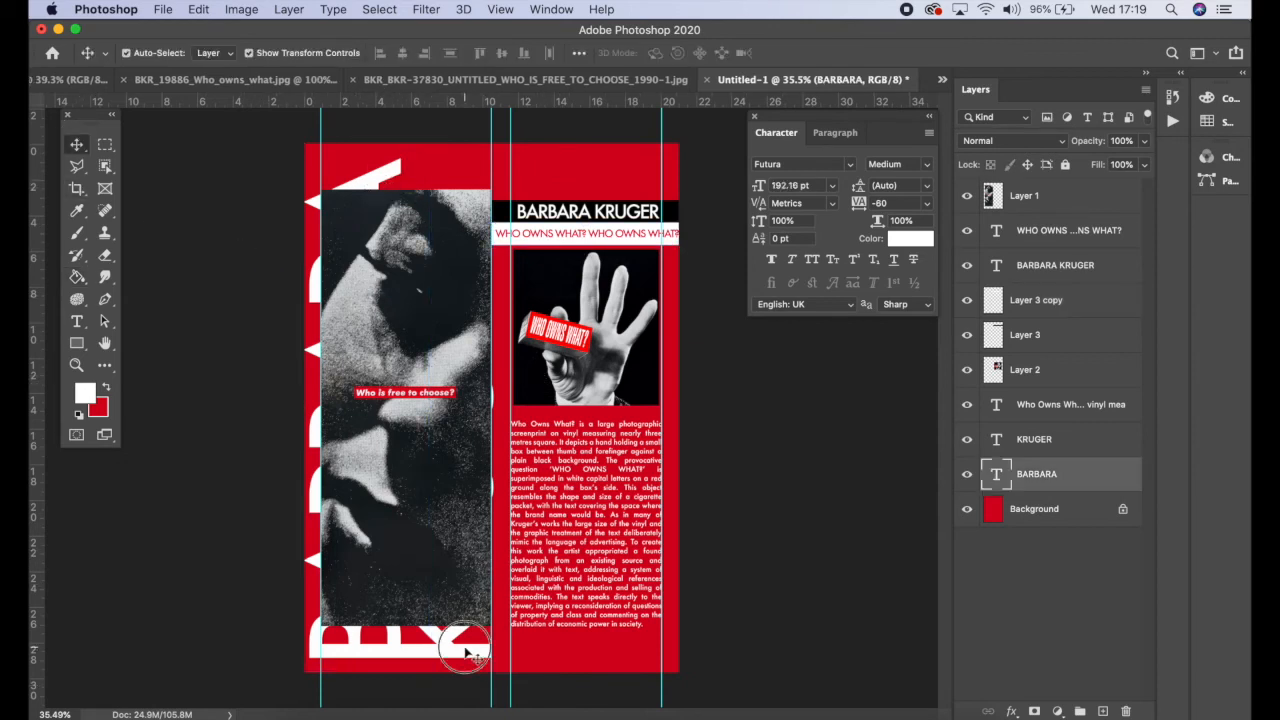
left_click_drag(300, 147, 287, 123)
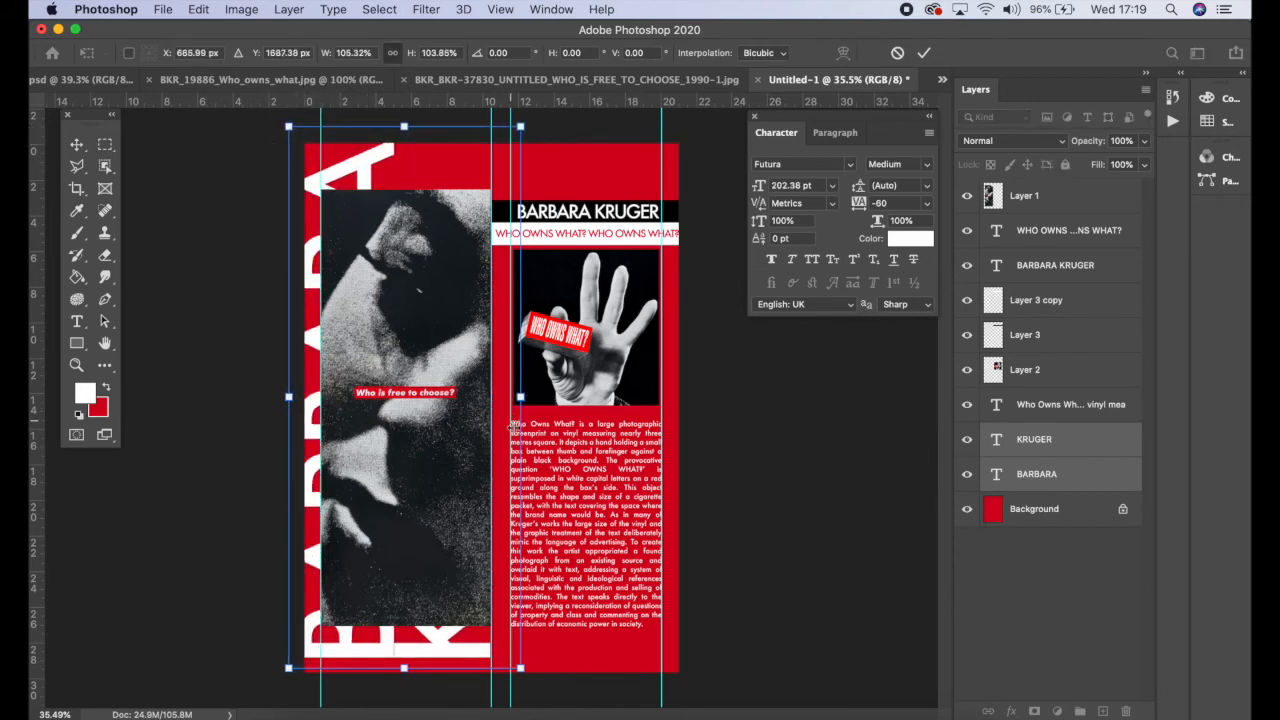
left_click_drag(520, 667, 531, 694)
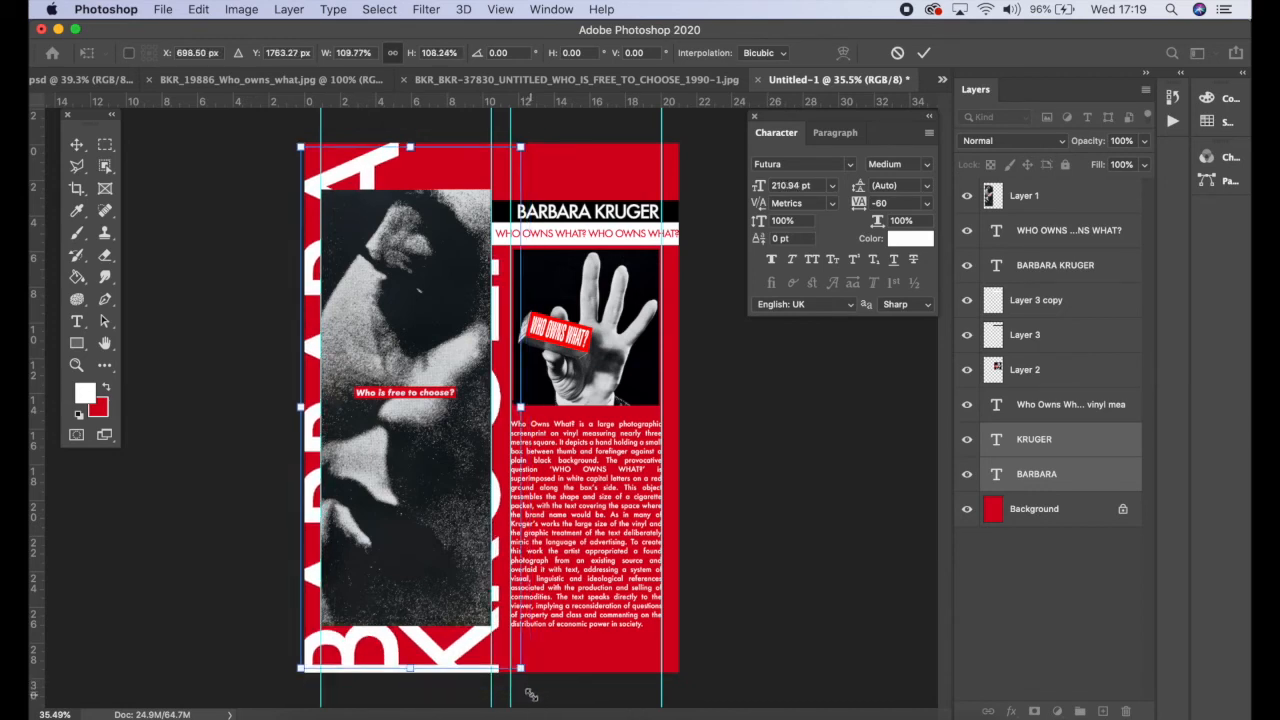
key("Return")
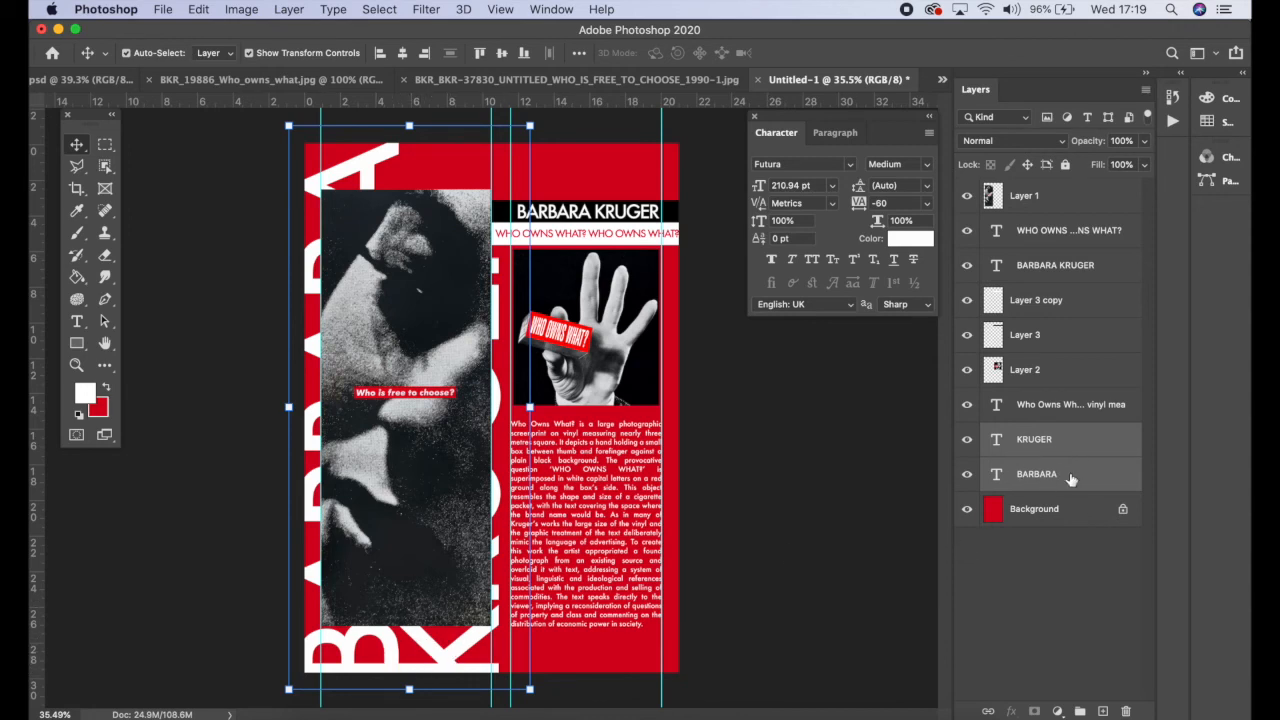
Step: Duplicate the BARBARA and KRUGER text layers and move the copies over the right-hand column
left_click_drag(1040, 487, 1105, 708)
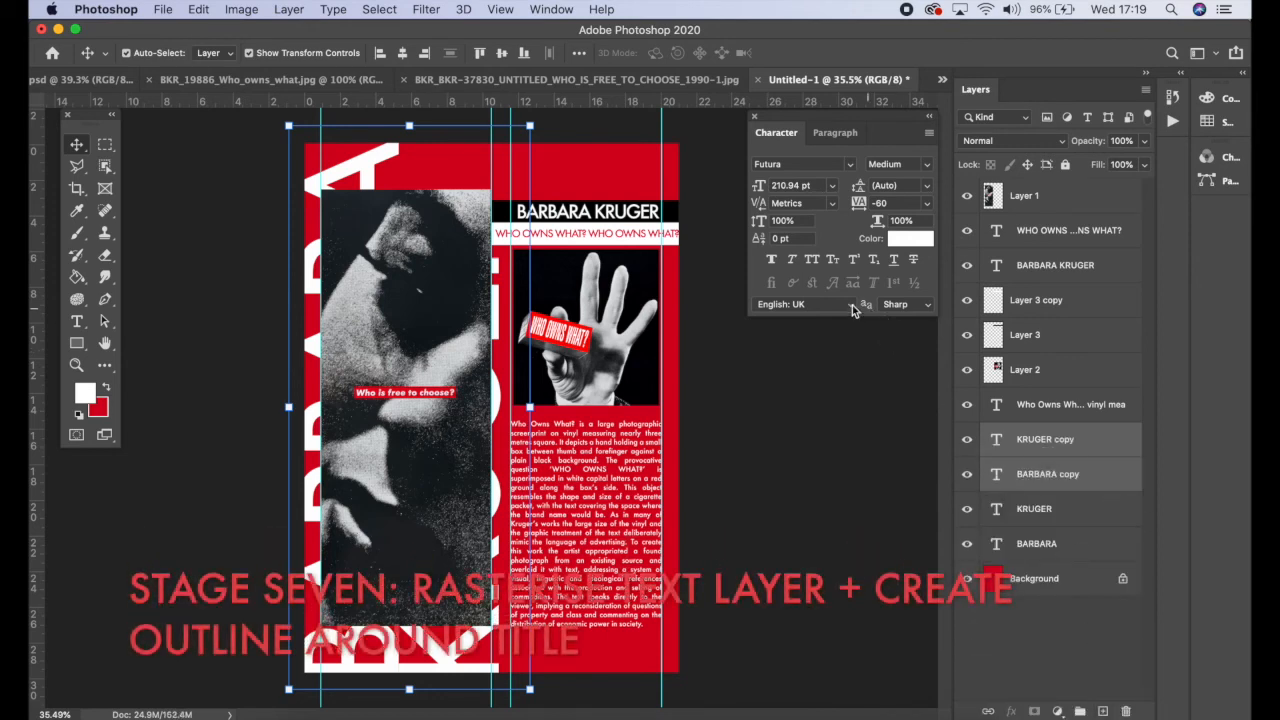
left_click_drag(360, 148, 573, 152)
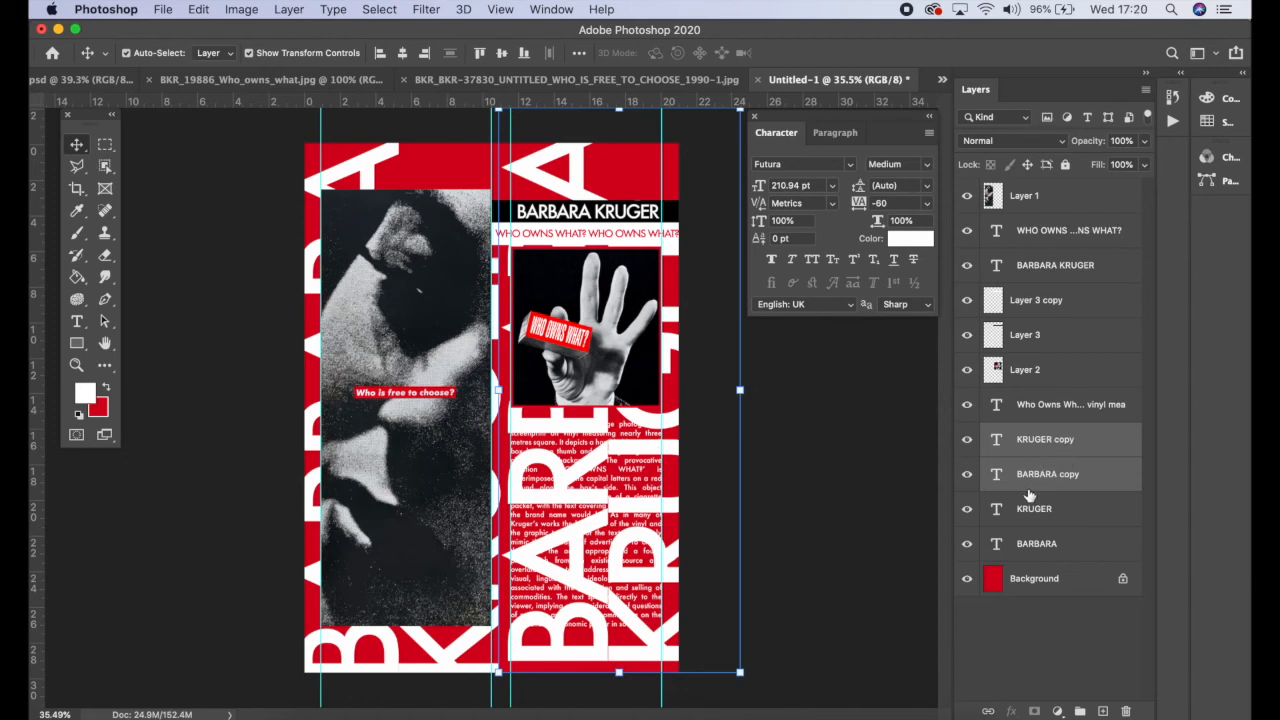
Step: Reselect the BARBARA copy and KRUGER copy layers and rasterize their type
left_click_drag(576, 512, 591, 500)
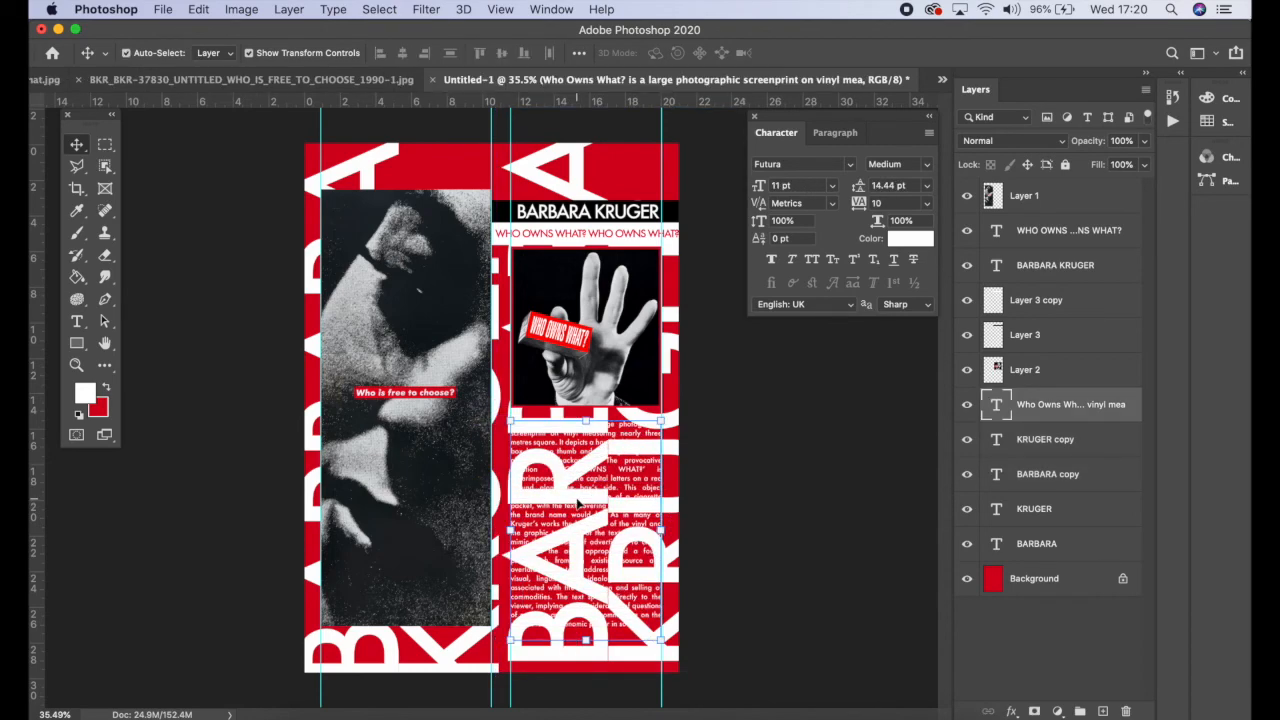
left_click(1094, 436)
left_click(1090, 473)
left_click(1087, 455, "shift")
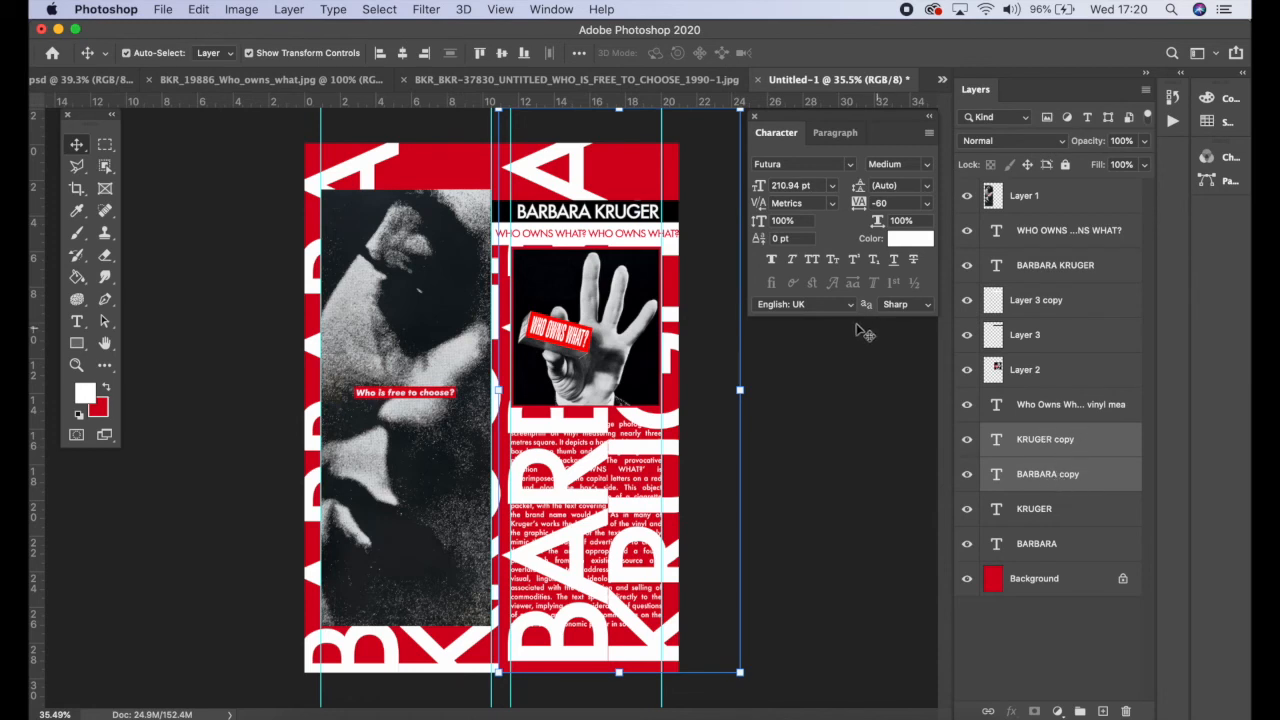
left_click(289, 9)
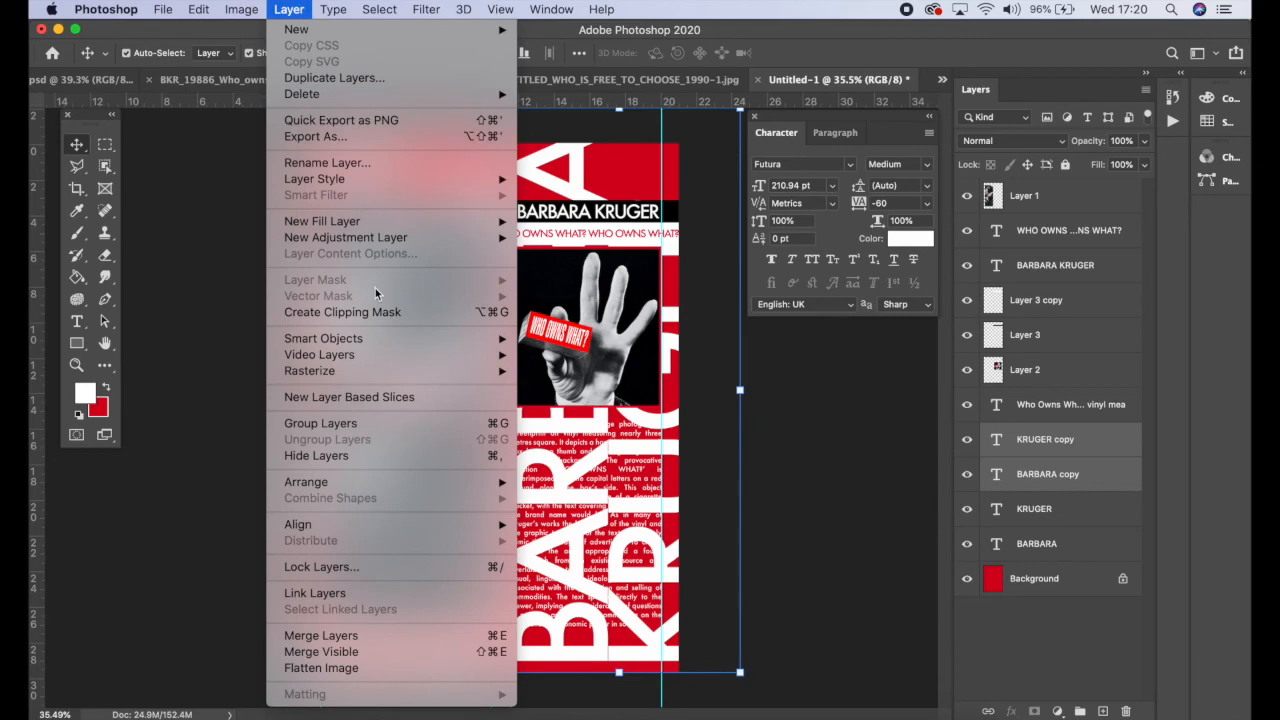
mouse_move(434, 371)
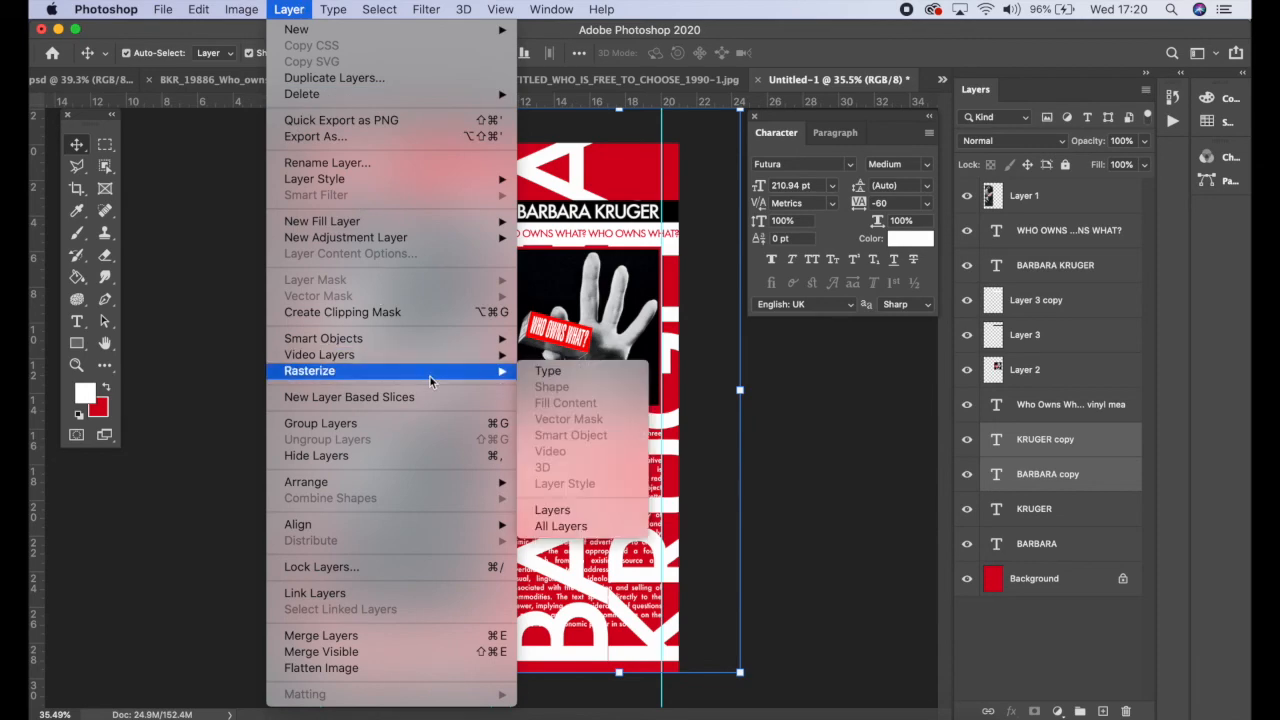
left_click(602, 377)
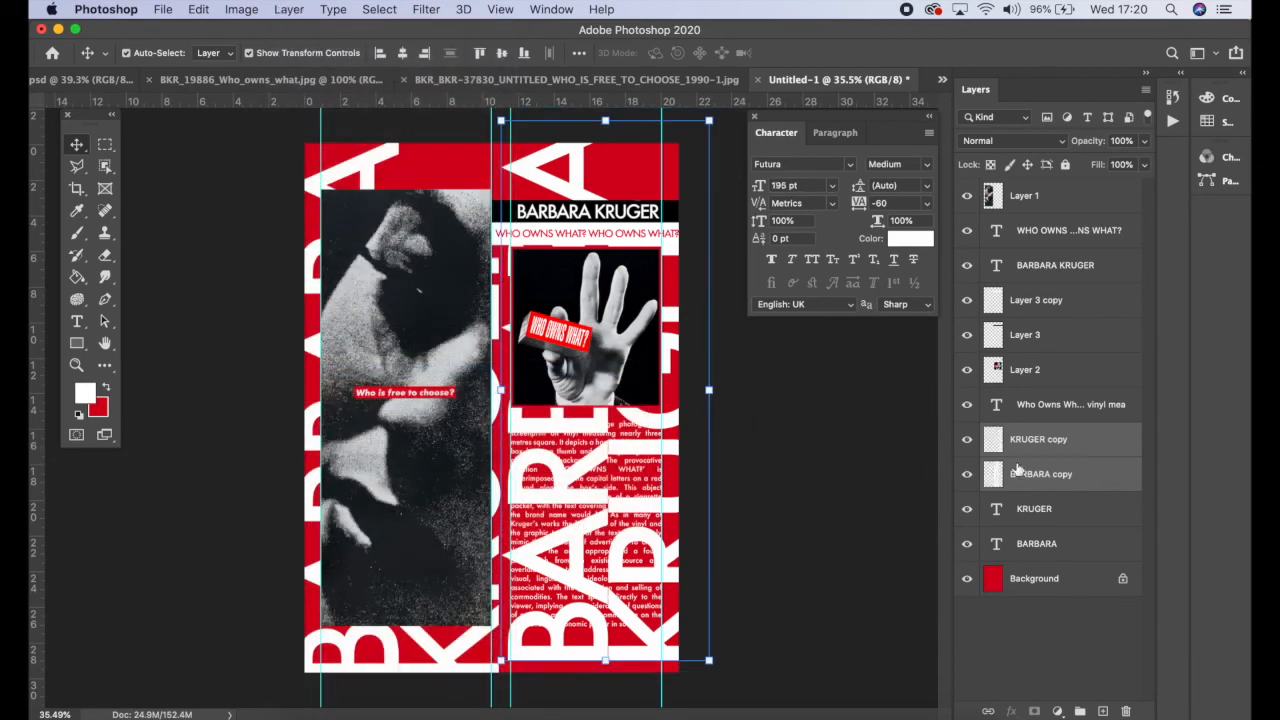
Step: Nudge the rasterized copies slightly down and flip them horizontally
left_click_drag(658, 654, 655, 662)
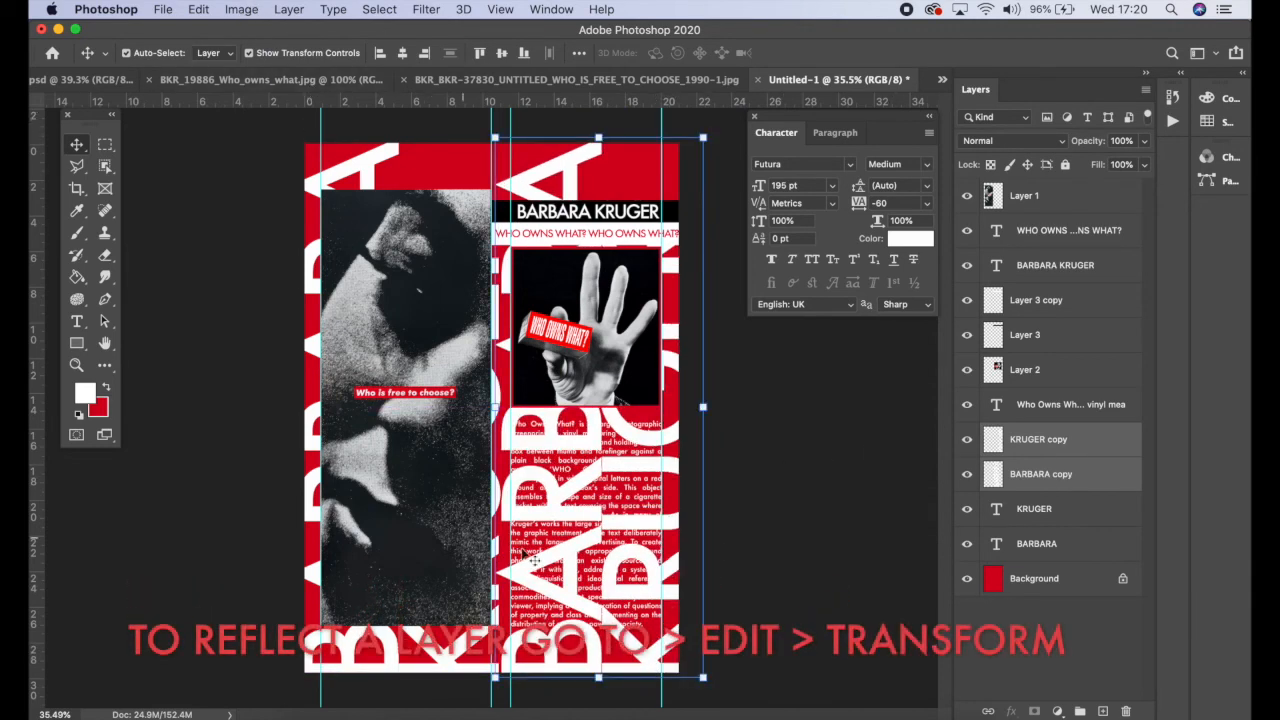
left_click(238, 9)
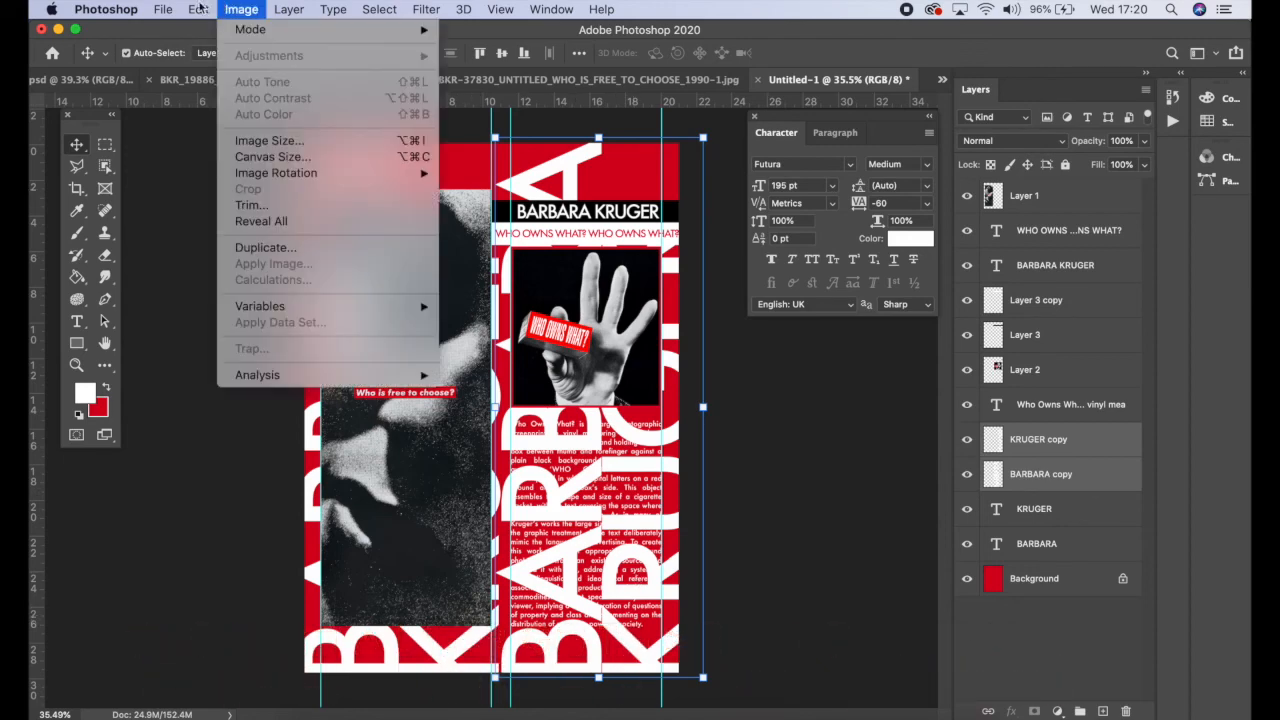
mouse_move(199, 8)
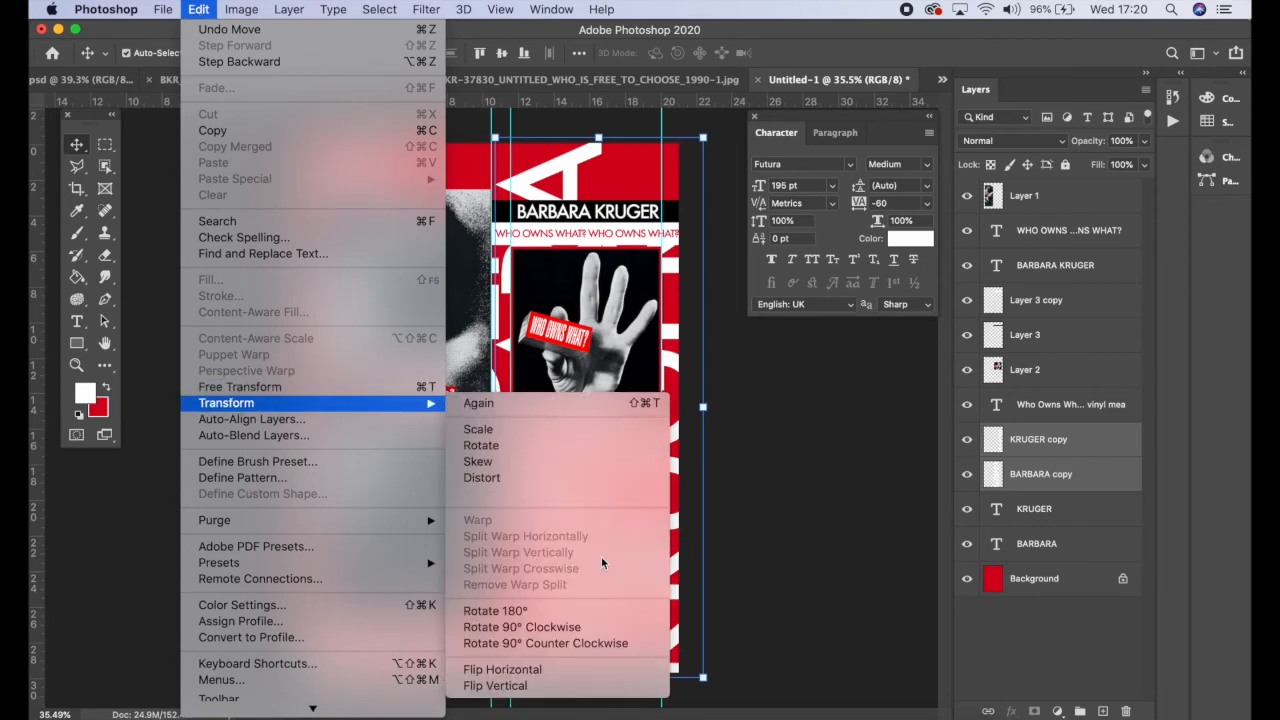
left_click(603, 681)
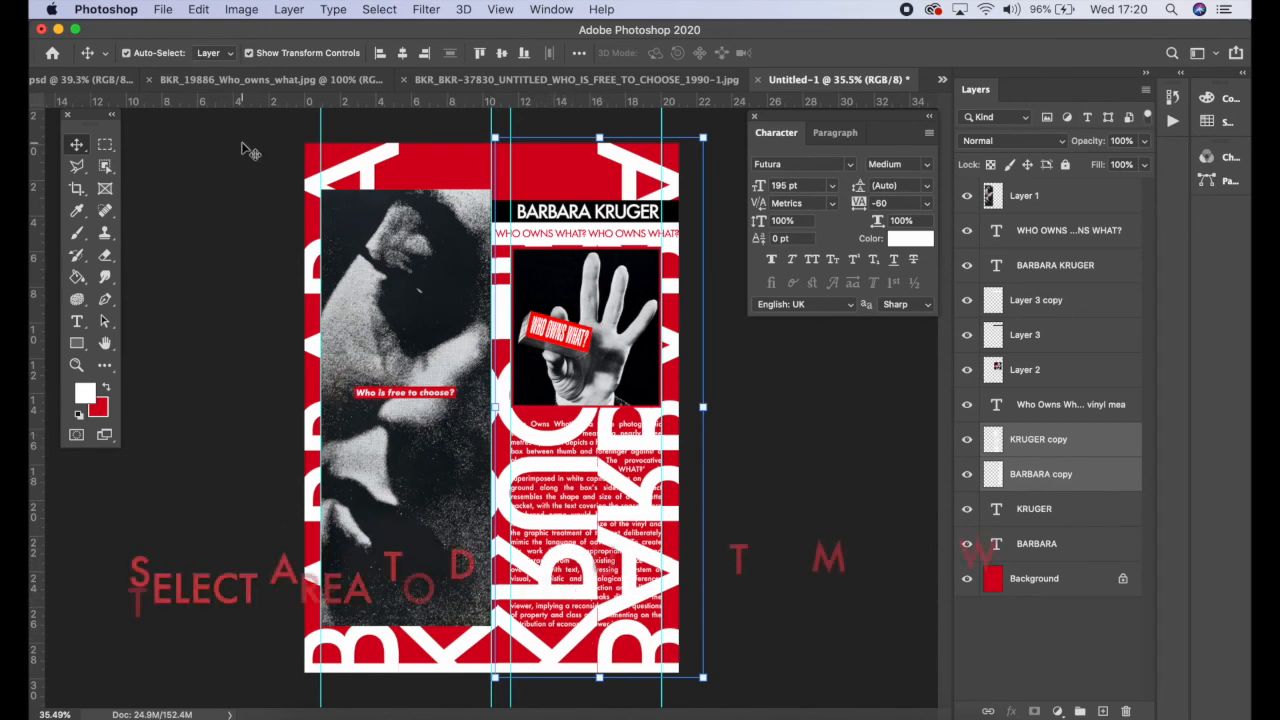
Step: On the BARBARA copy layer, select the letters with the Magic Wand and delete their white fill
left_click_drag(105, 166, 172, 197)
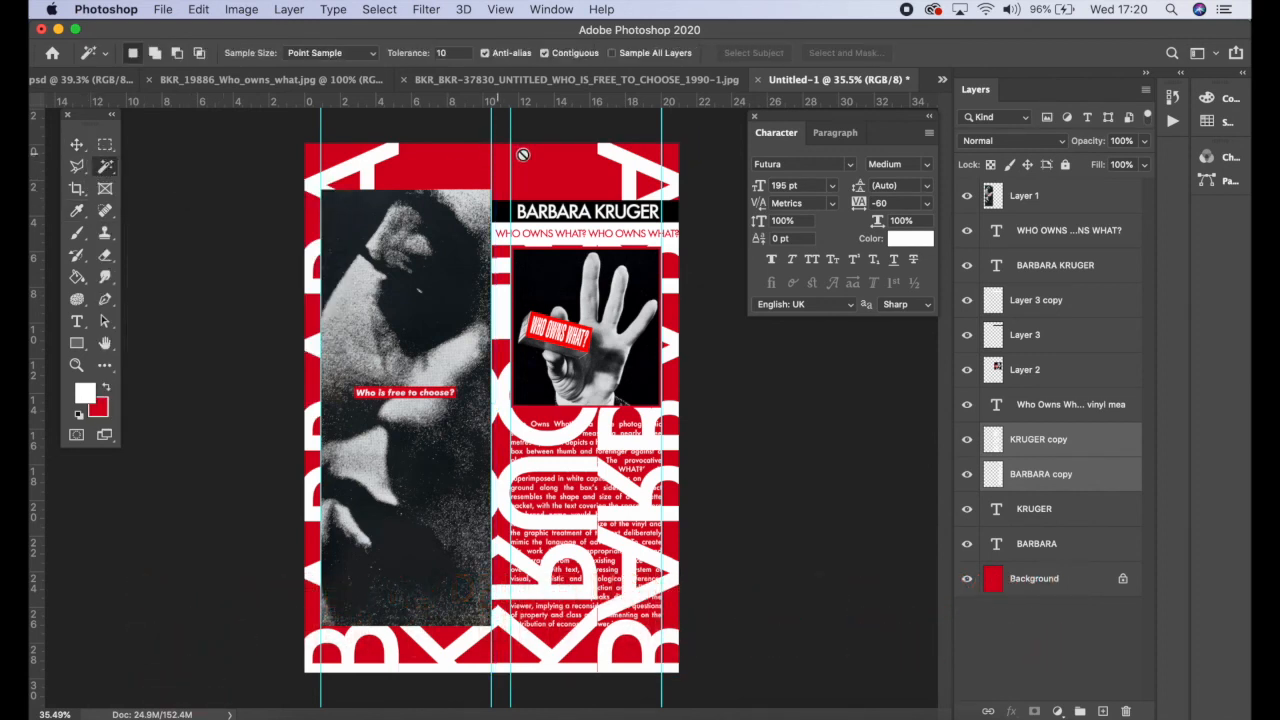
left_click(1063, 478)
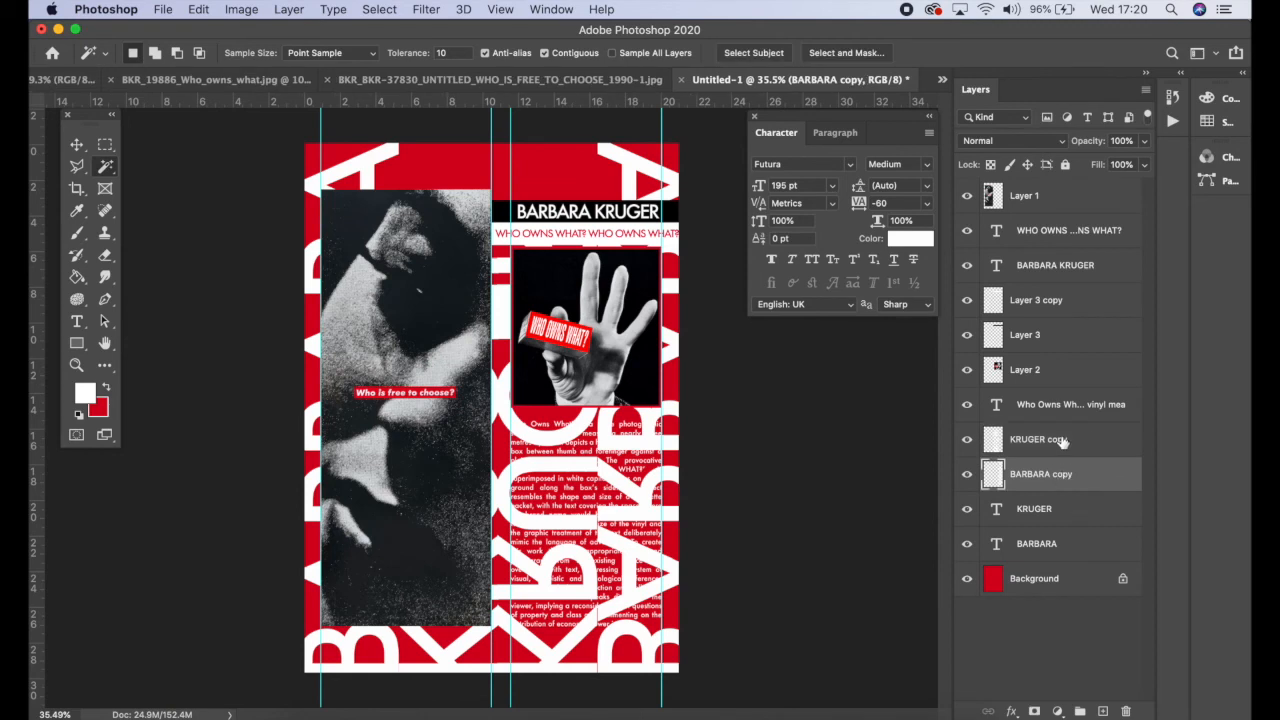
left_click(1060, 443)
left_click(1059, 475)
left_click(641, 511)
right_click(647, 497)
left_click(686, 521)
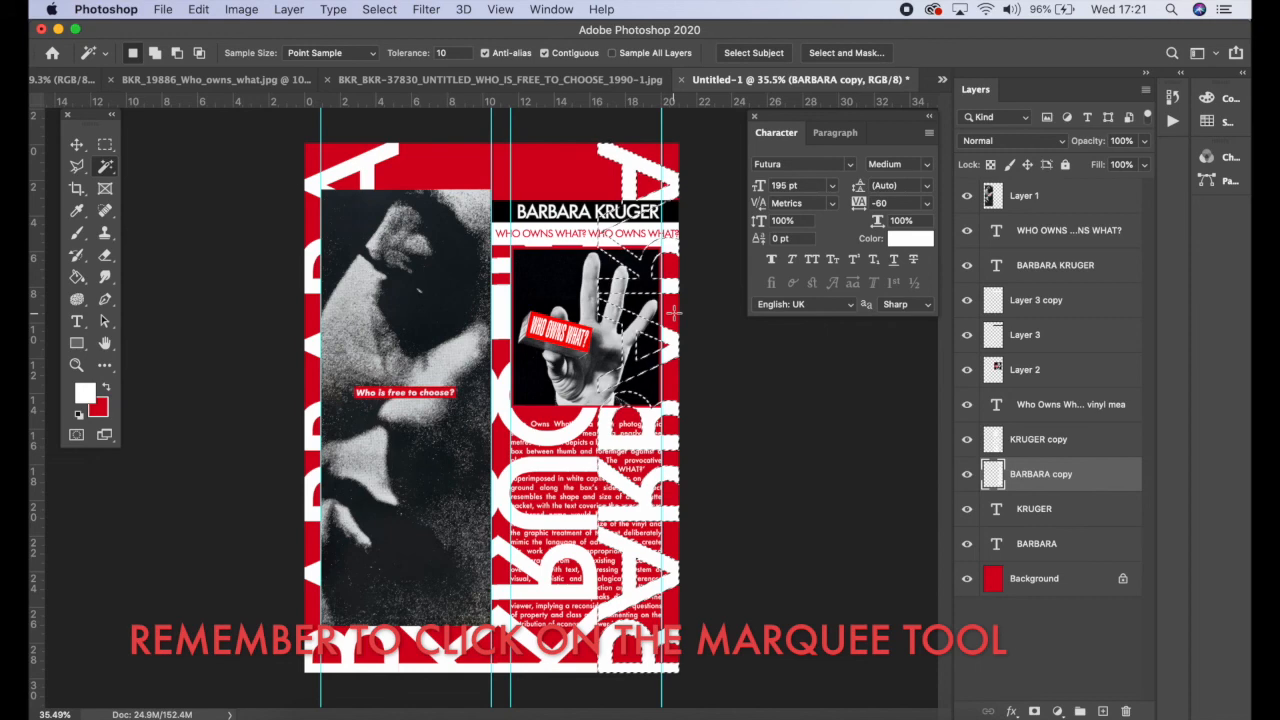
key("Delete")
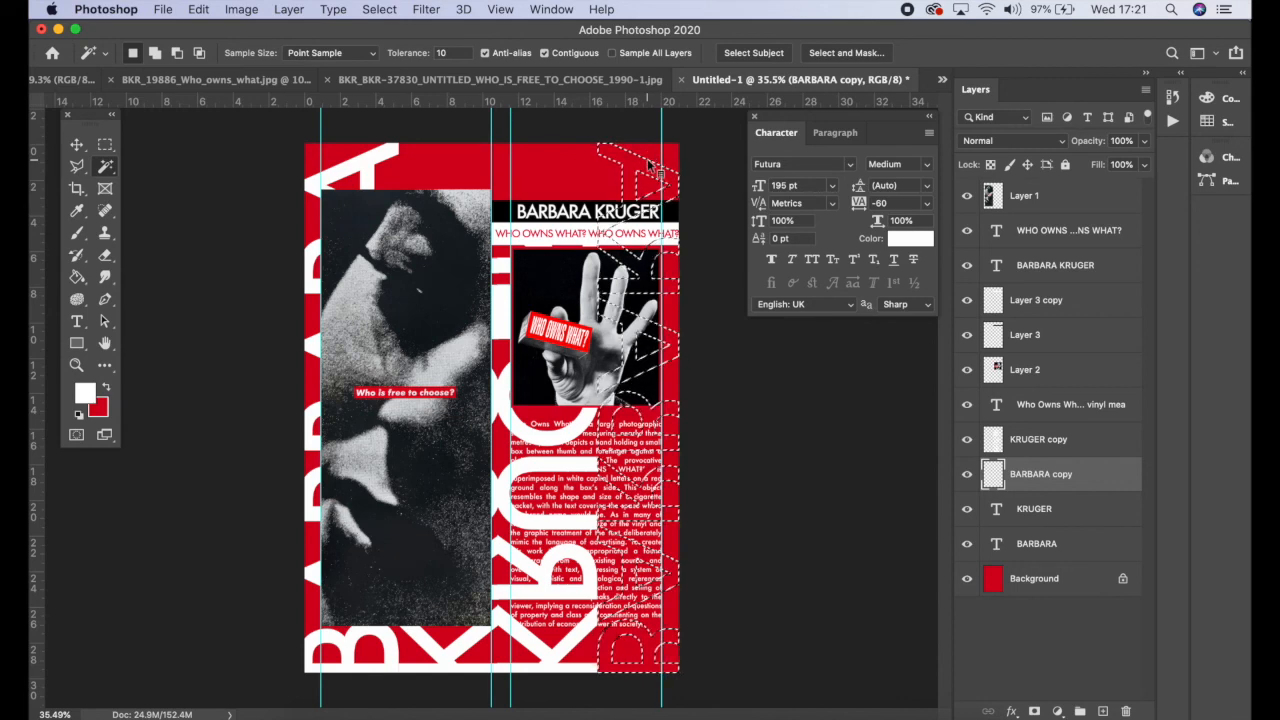
Step: Stroke the letter selection with a 5 px white centre outline, then deselect
left_click(105, 144)
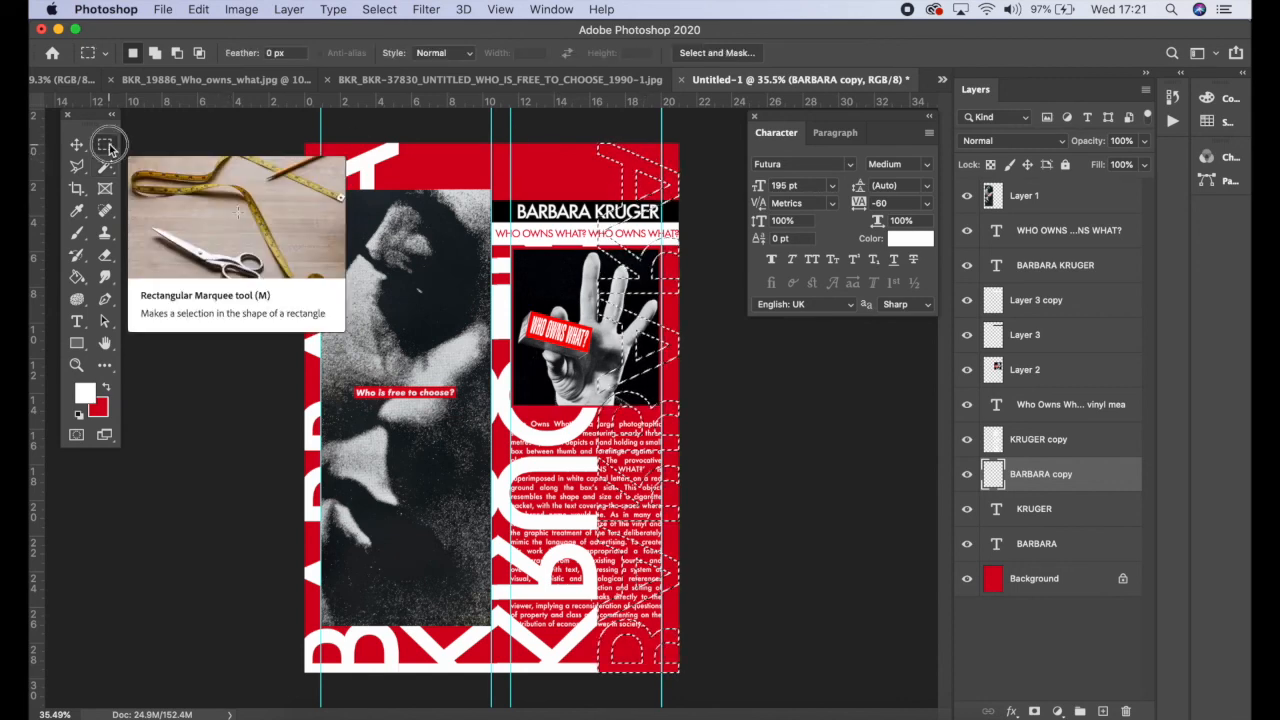
right_click(641, 160)
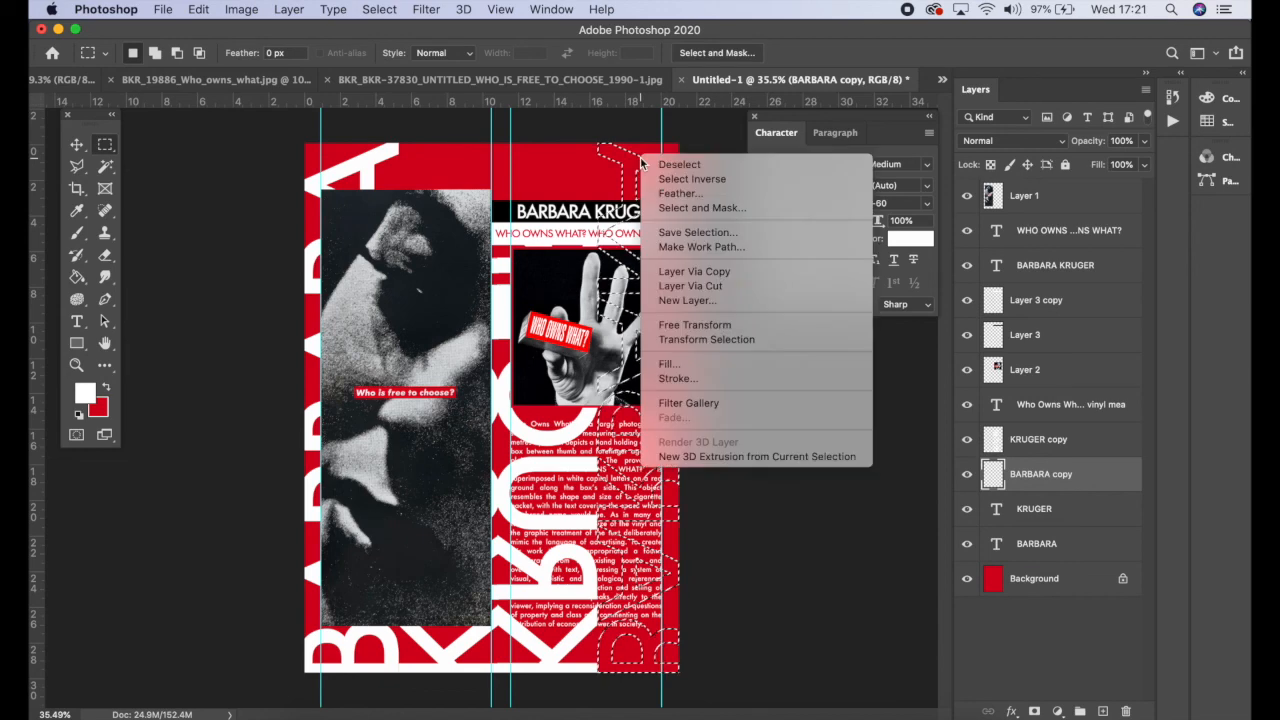
left_click(727, 381)
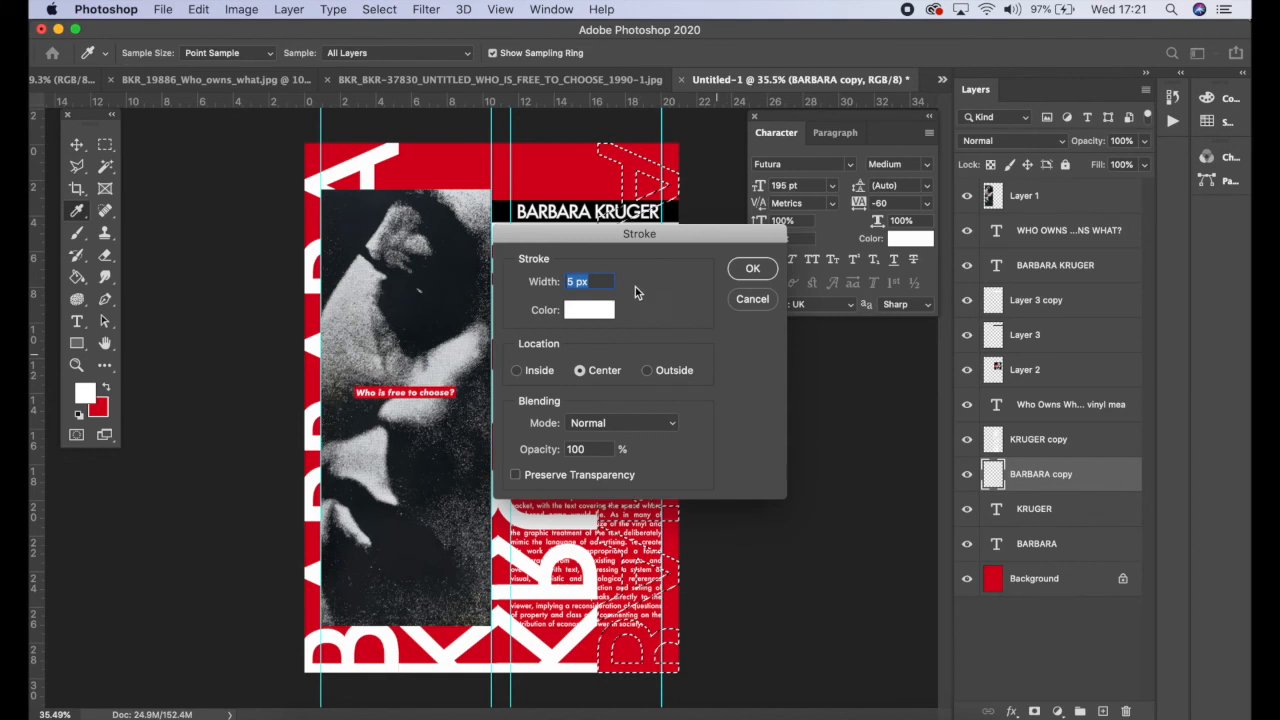
left_click(578, 282)
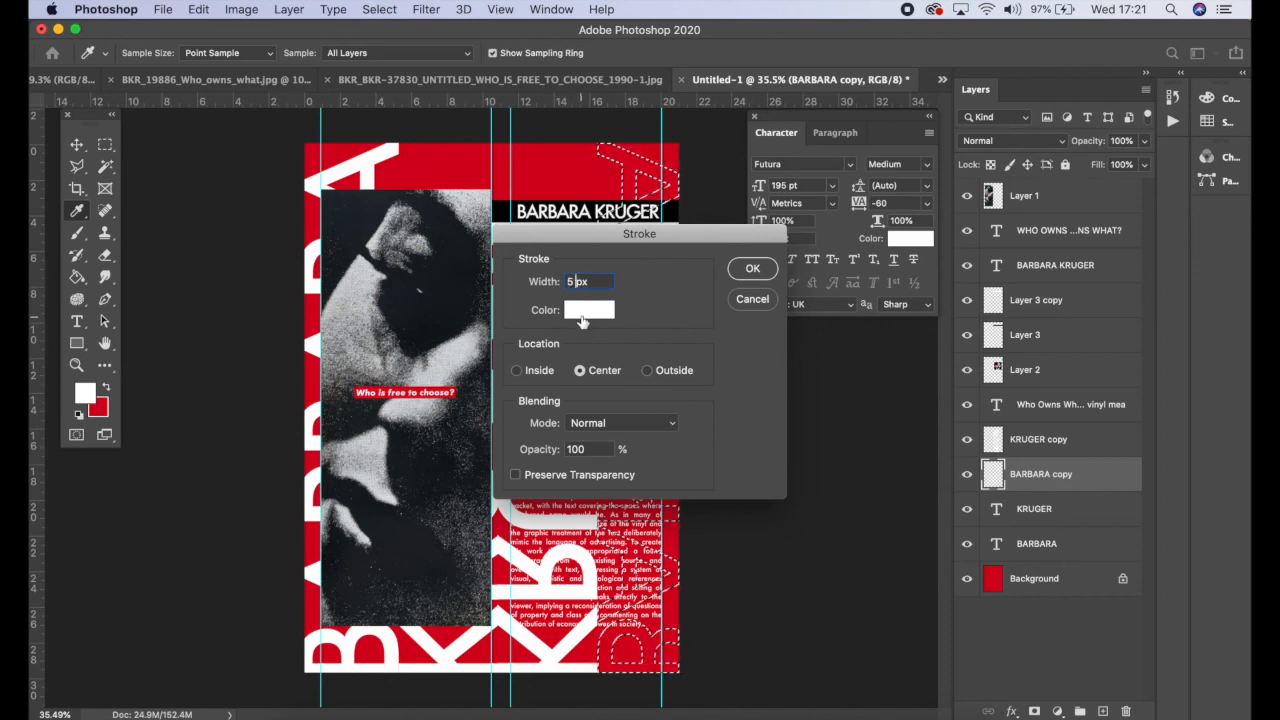
left_click(752, 268)
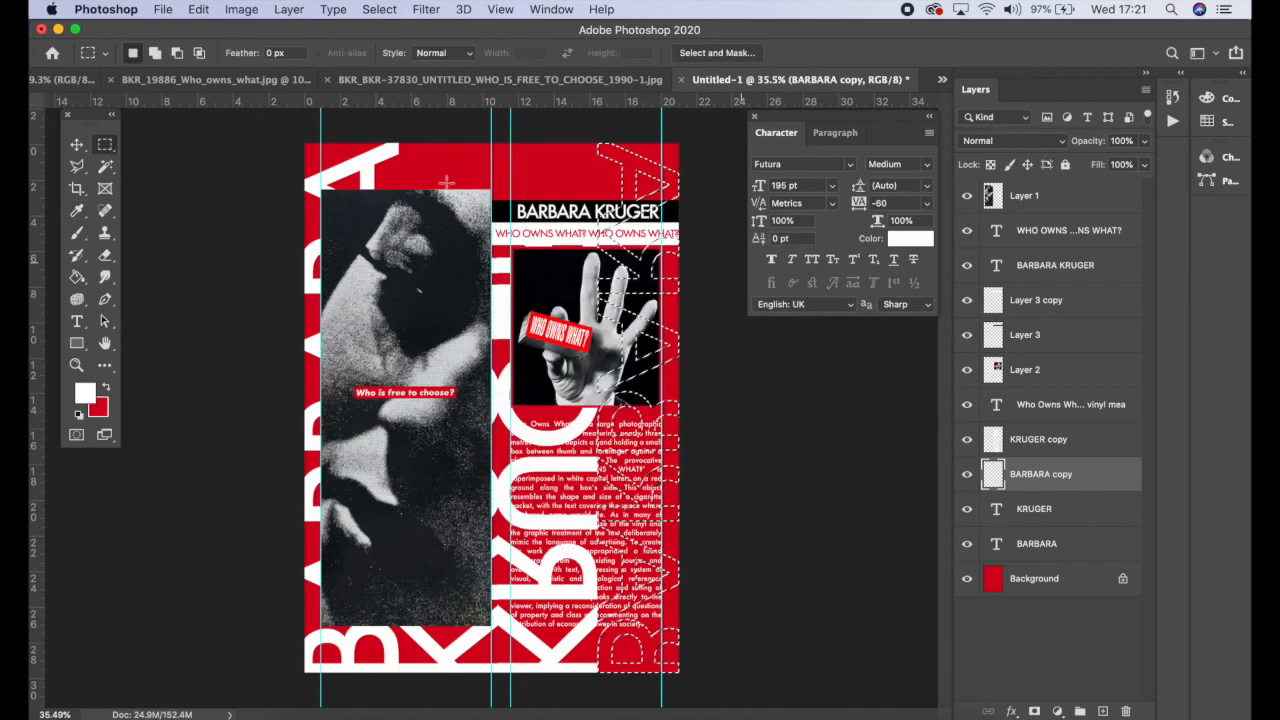
left_click(379, 9)
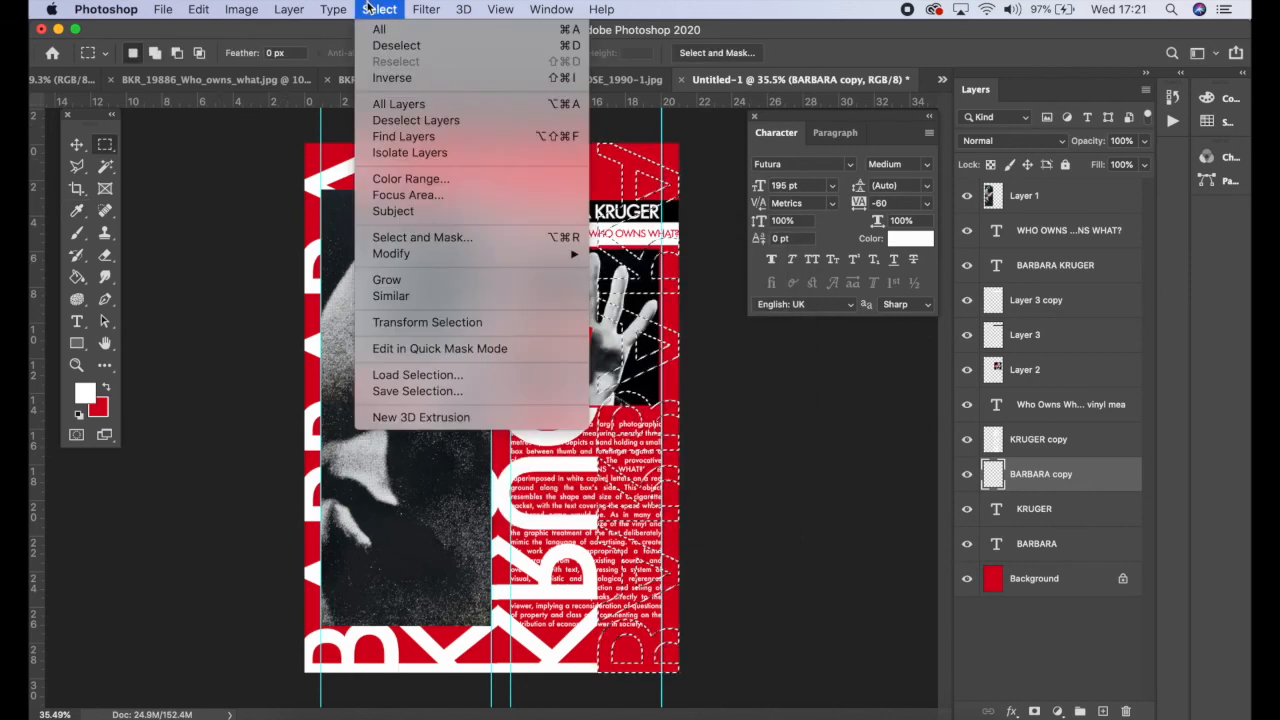
left_click(391, 46)
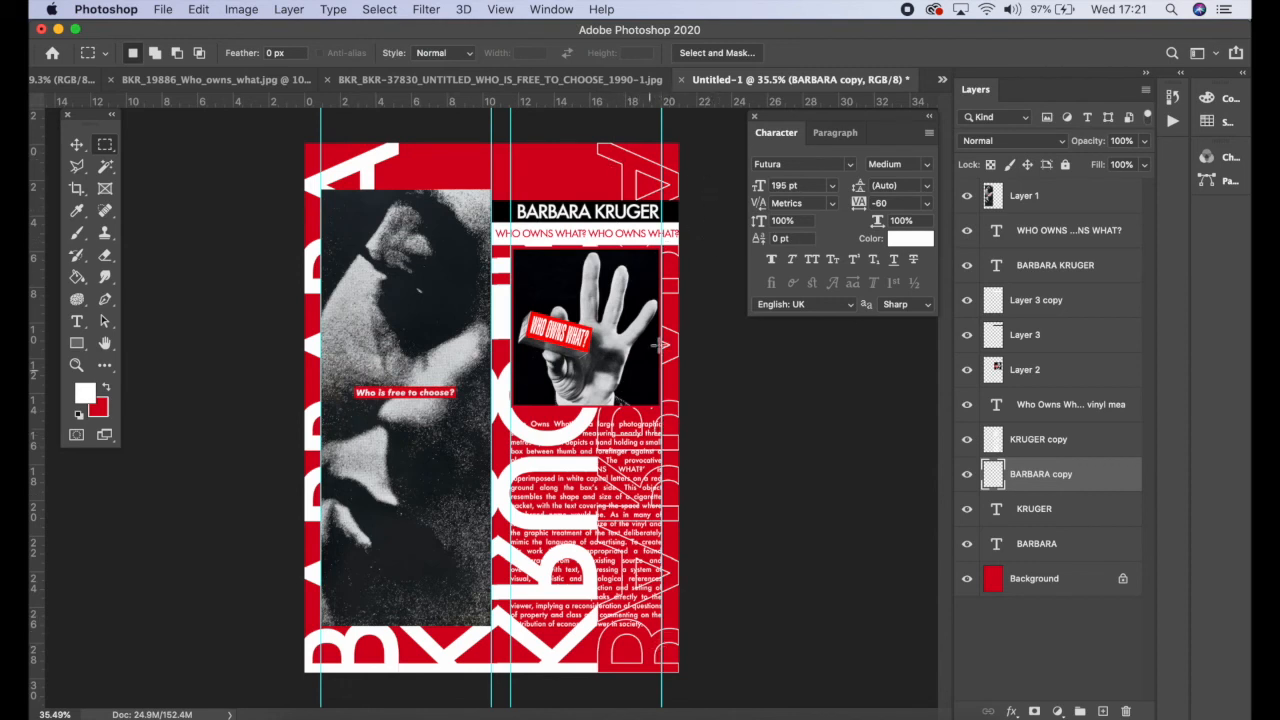
Step: On the KRUGER copy layer, select the letters with the Magic Wand and delete their white fill
left_click(1076, 450)
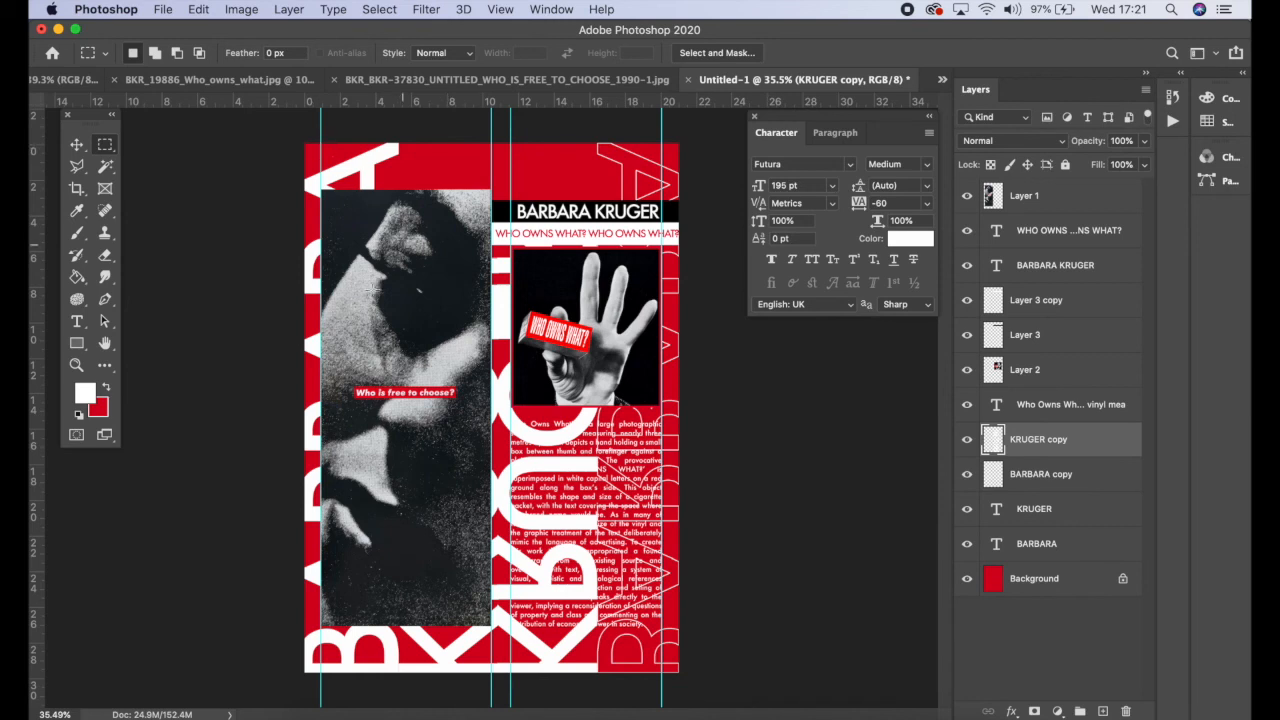
left_click(106, 168)
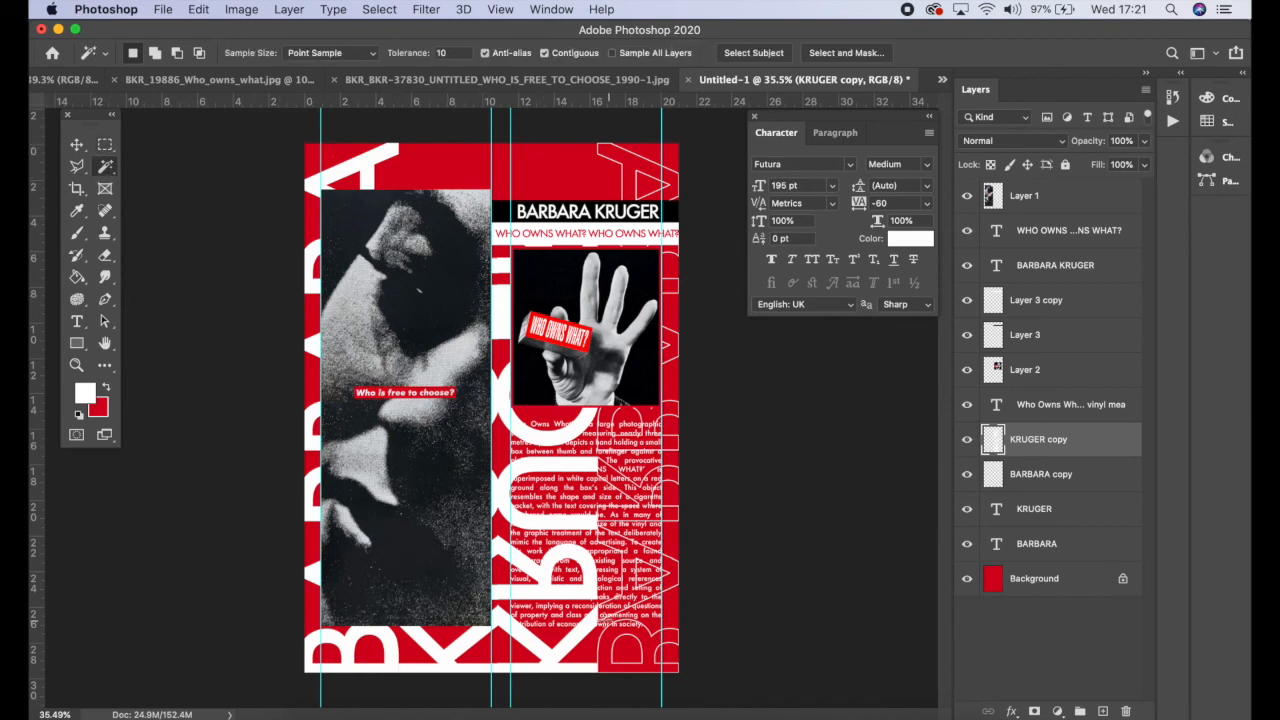
left_click(584, 587)
right_click(590, 592)
left_click(624, 521)
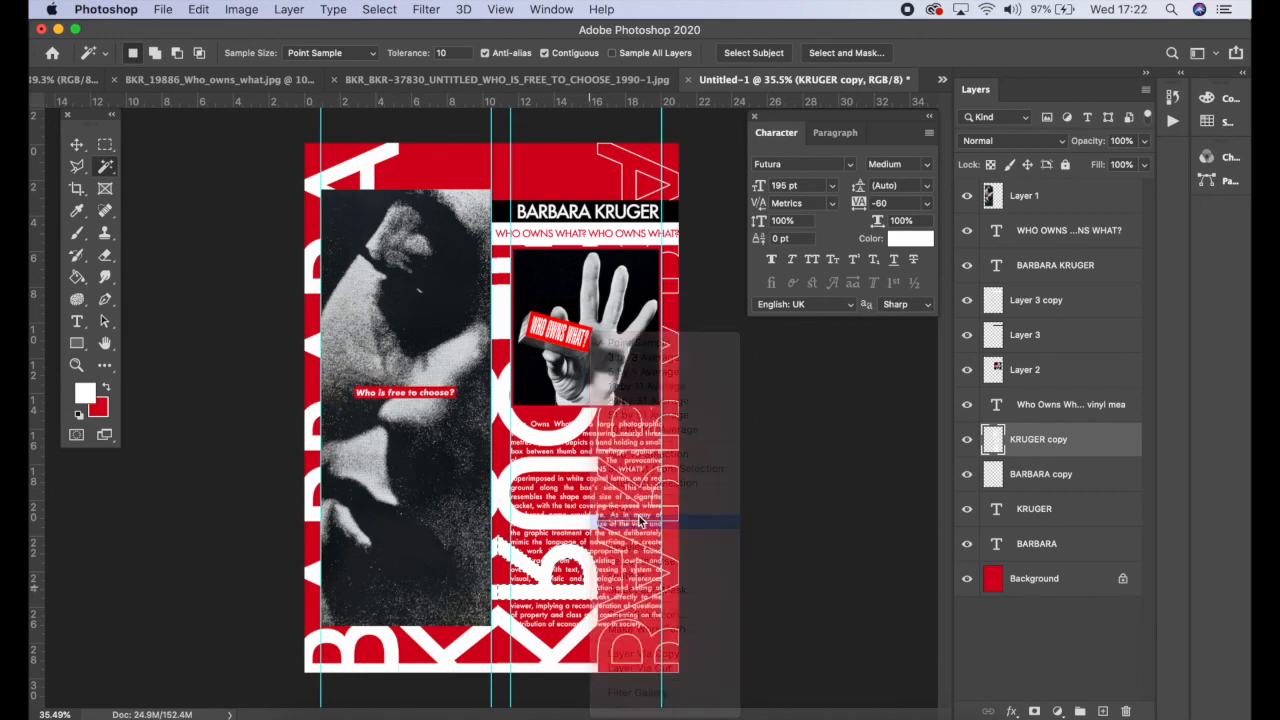
key("Delete")
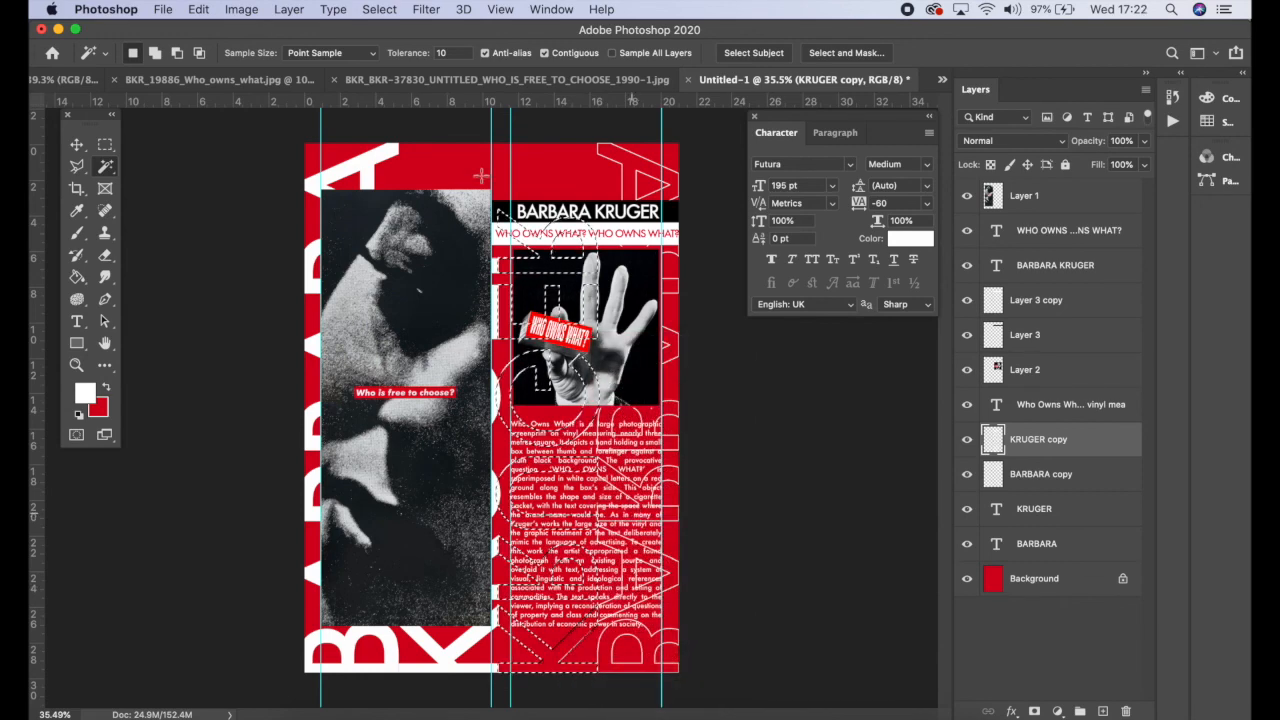
Step: Stroke the KRUGER copy letter selection with a 5 px white outline and deselect
left_click(105, 144)
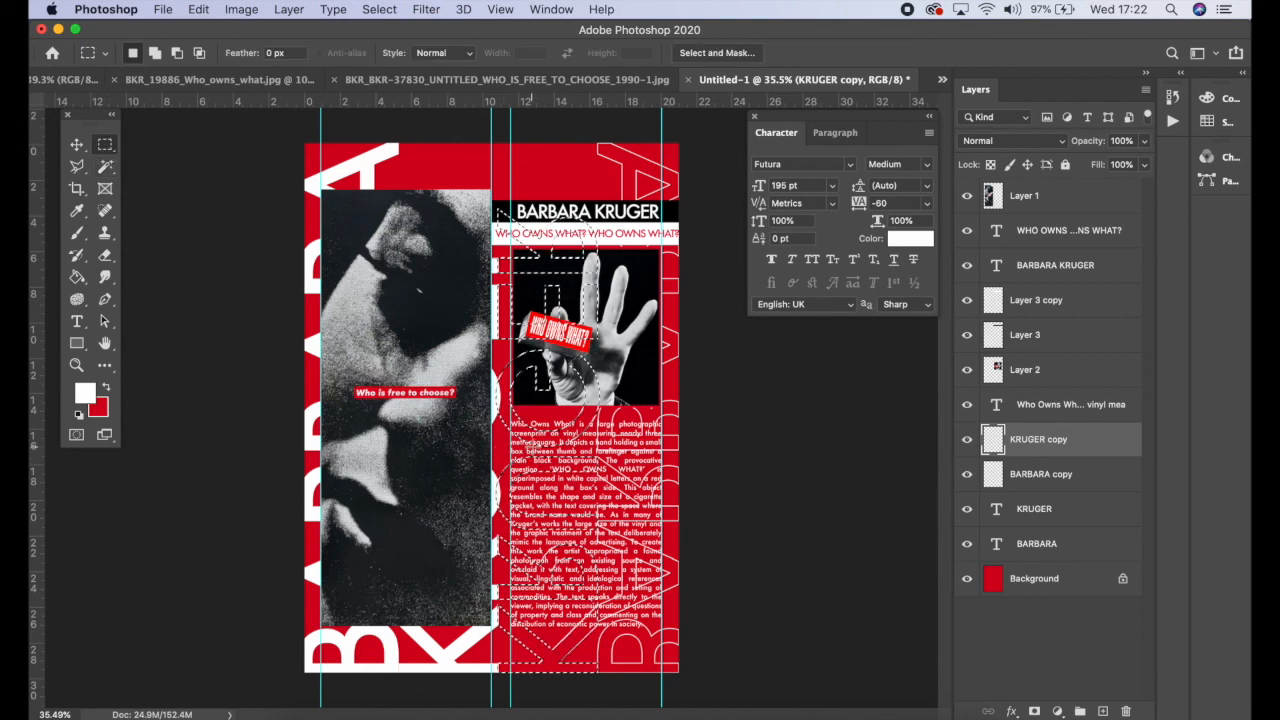
right_click(535, 453)
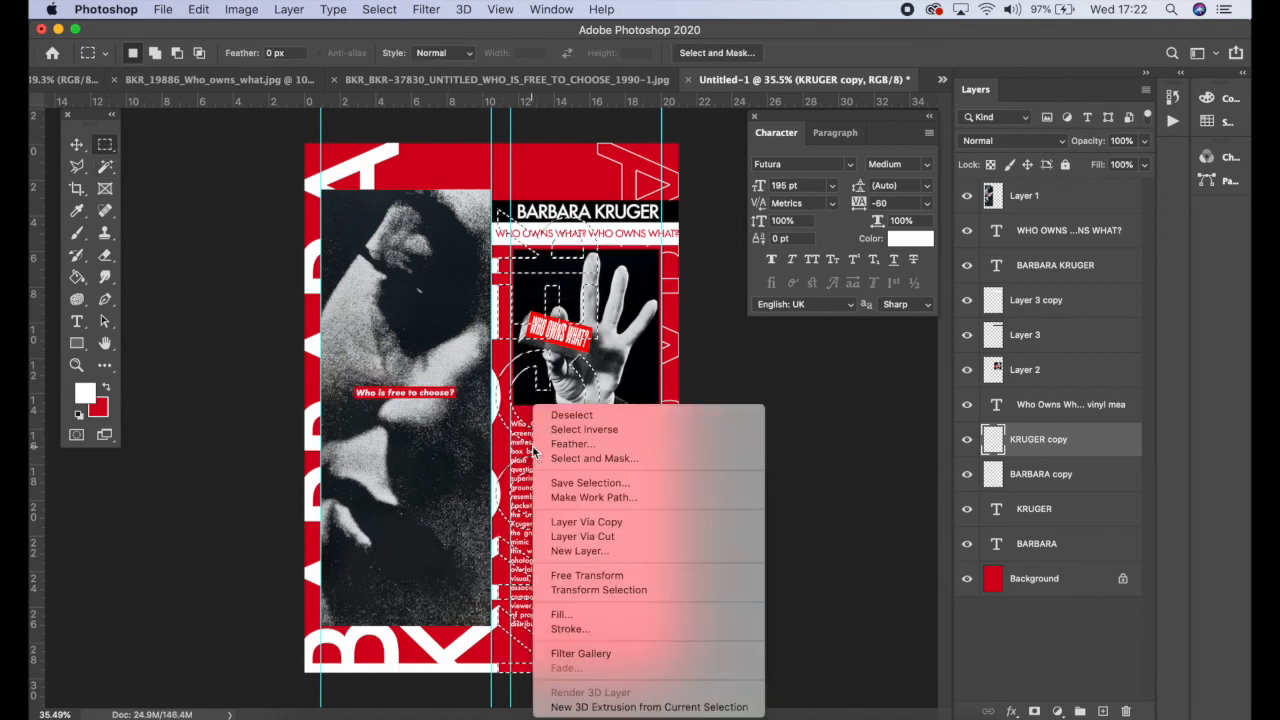
left_click(604, 629)
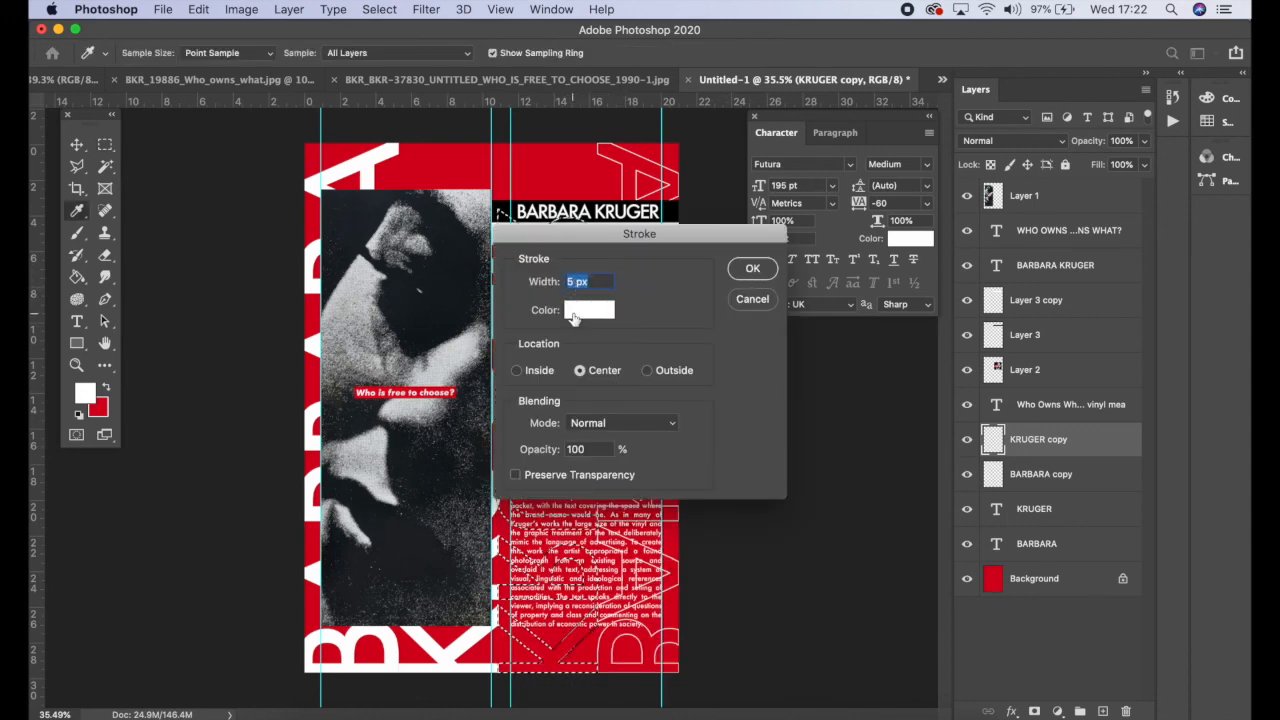
left_click(752, 268)
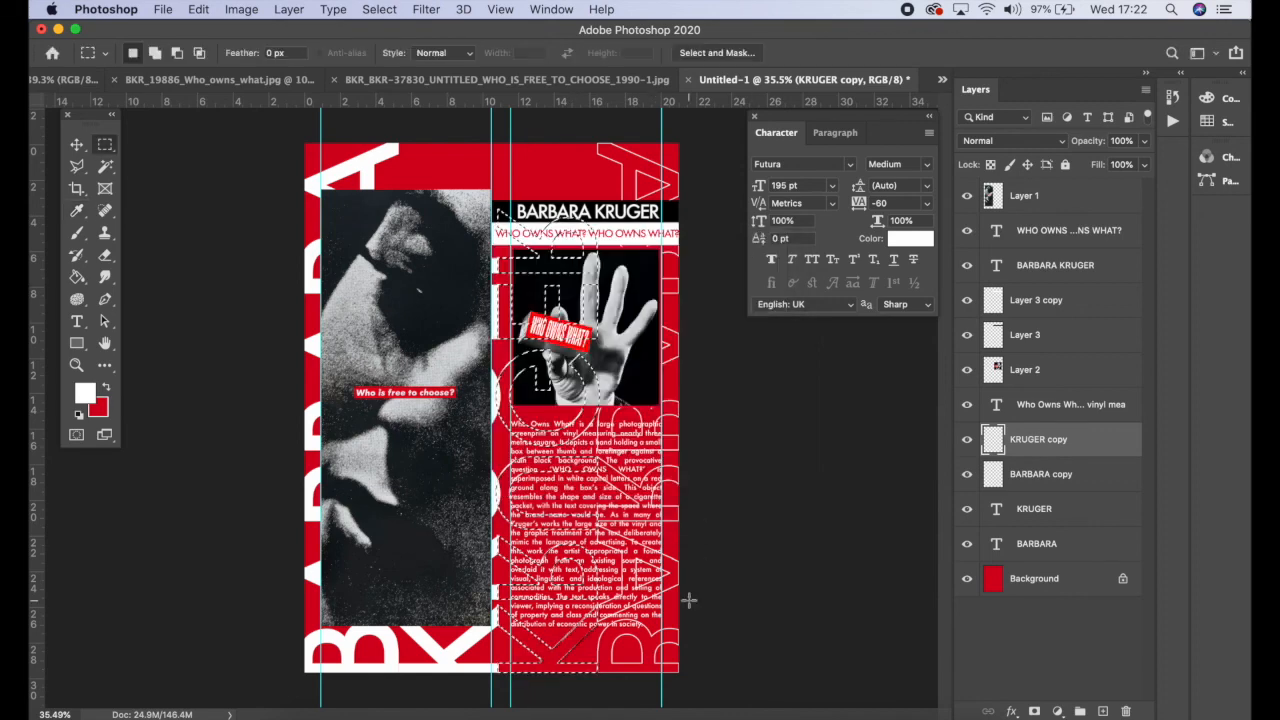
left_click(333, 9)
mouse_move(379, 9)
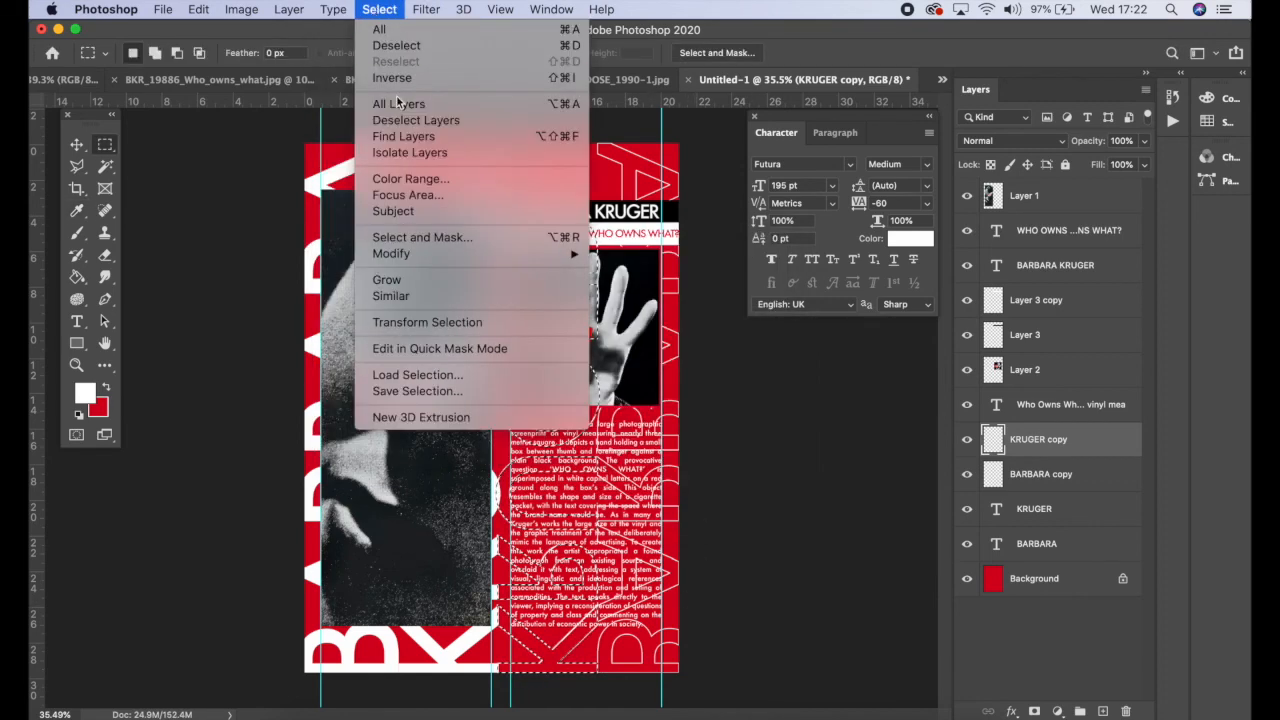
left_click(392, 78)
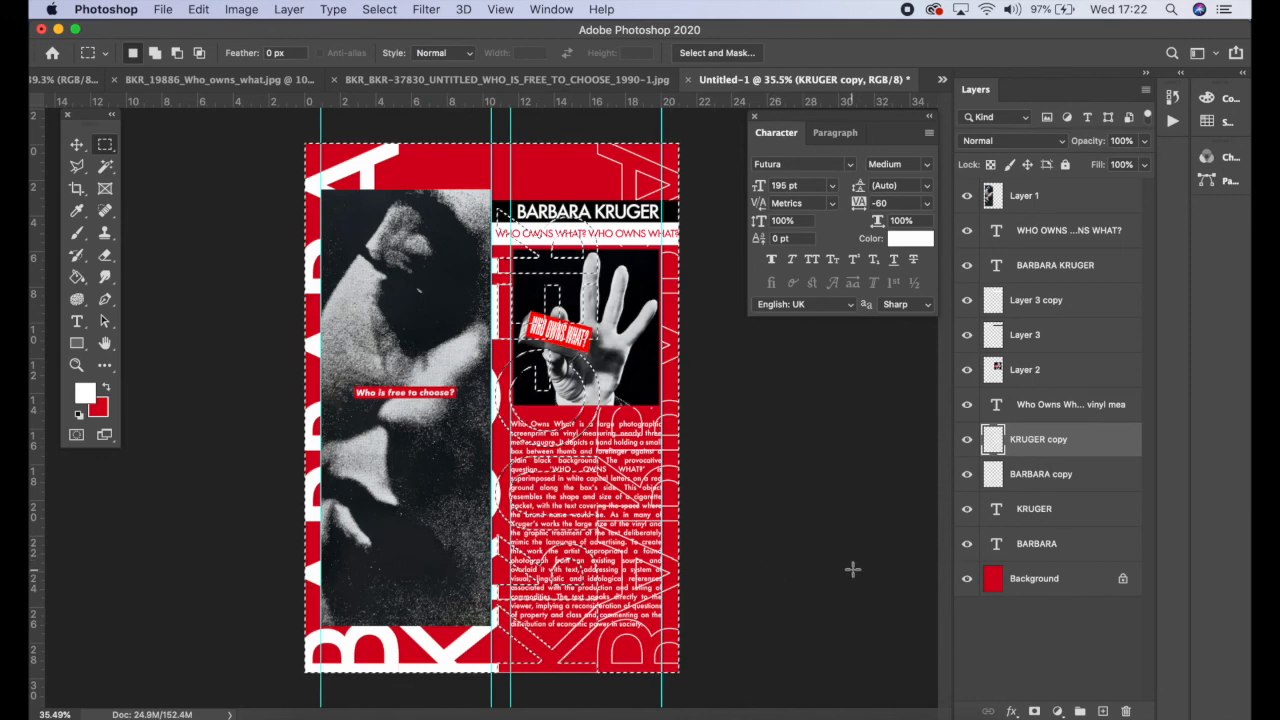
key("super+d")
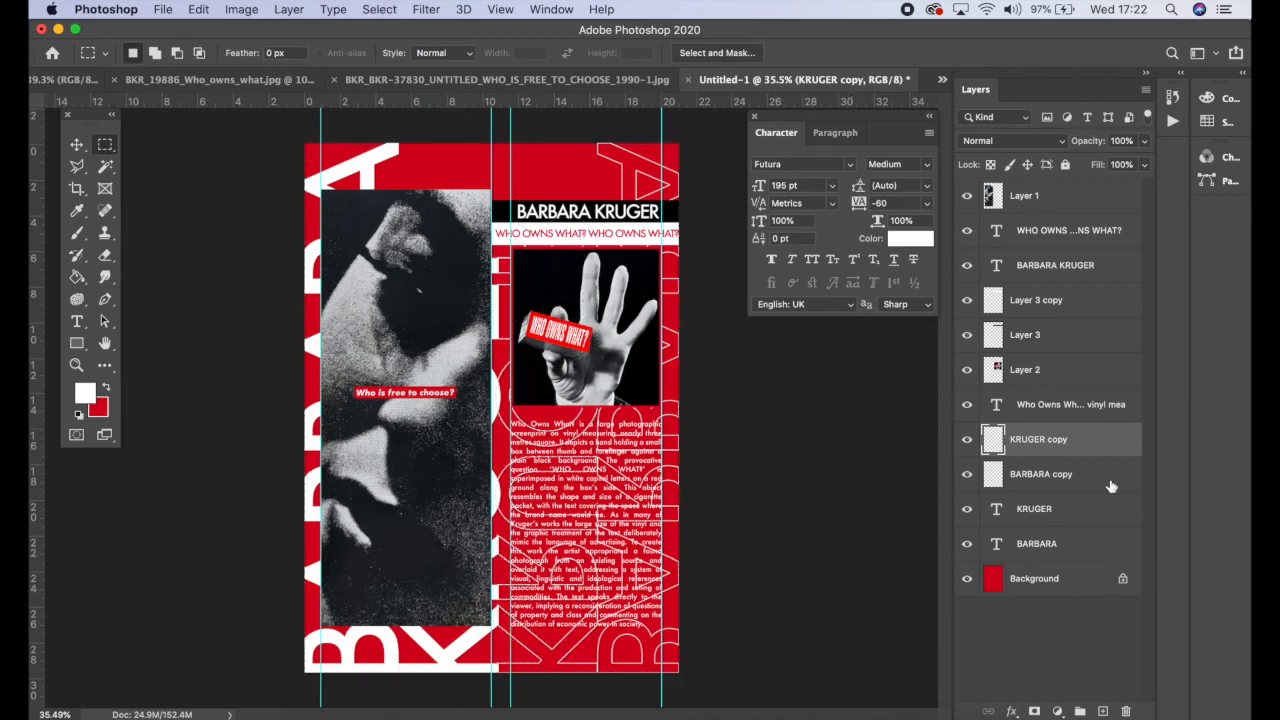
Step: Move both outlined copy layers just above the background and lower their opacity to 23%
left_click(1088, 478, "shift")
left_click_drag(1080, 460, 1068, 557)
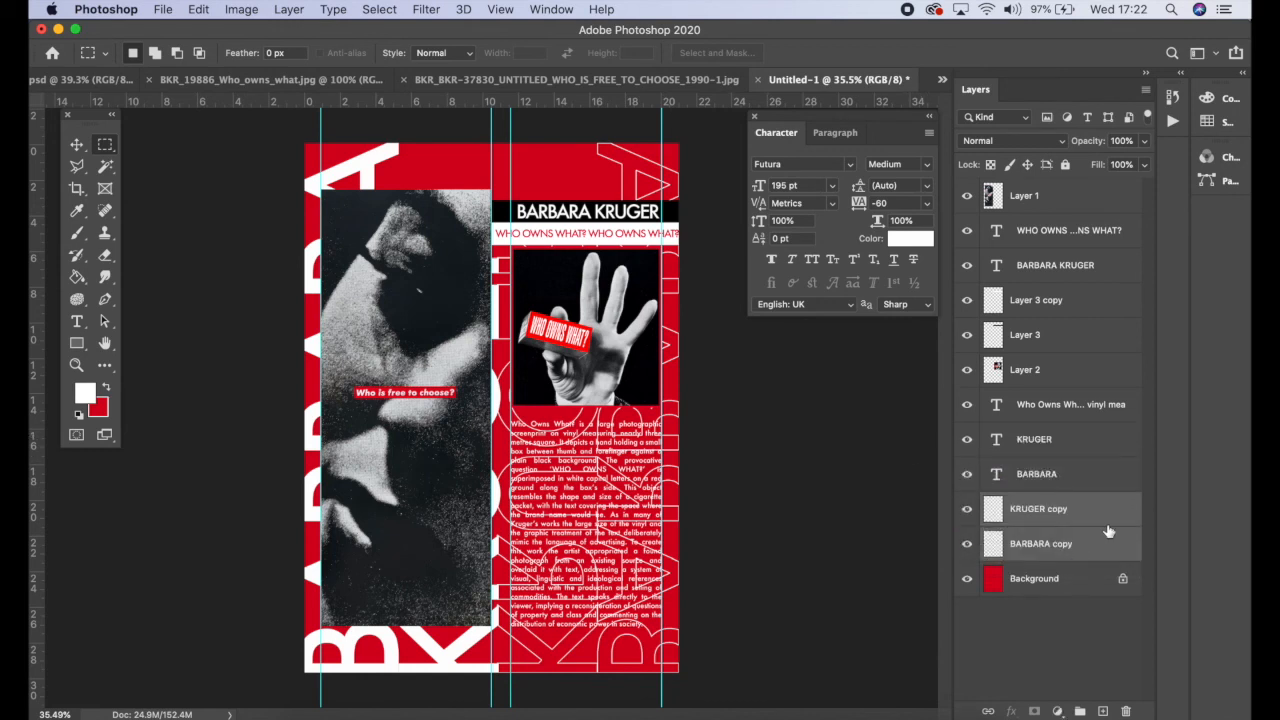
left_click(1145, 143)
left_click_drag(1143, 165, 1082, 169)
key("v")
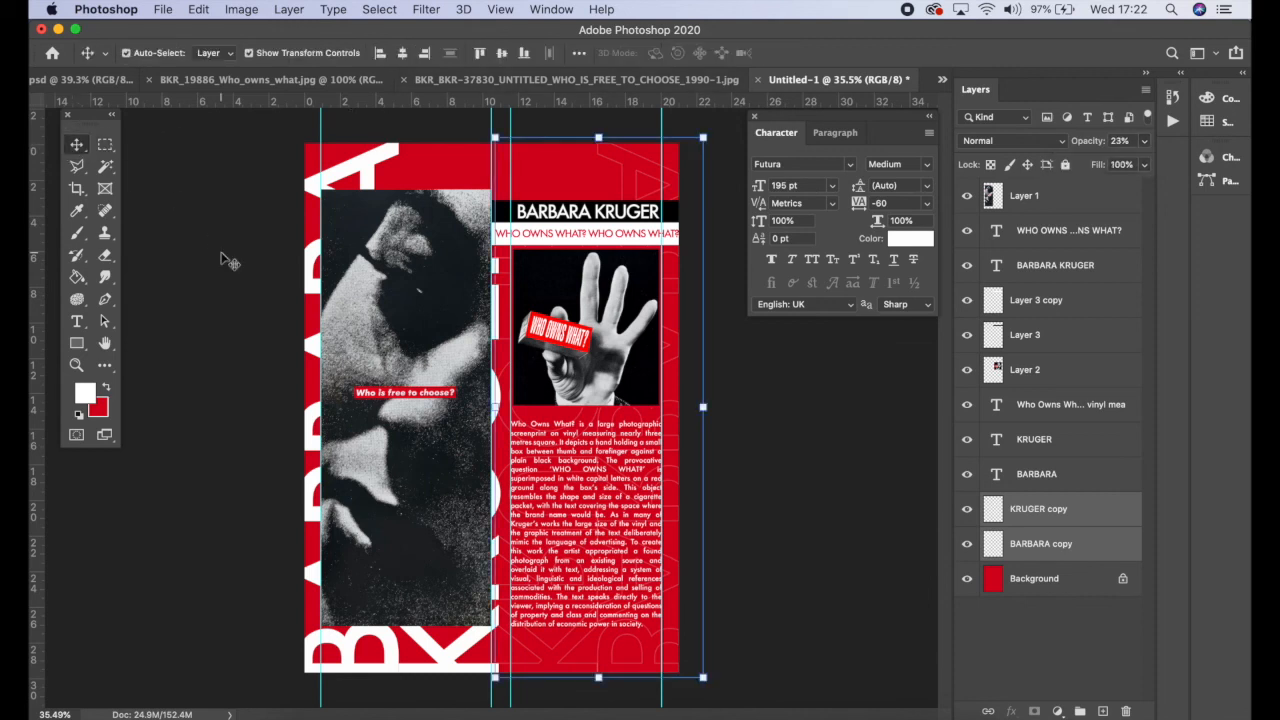